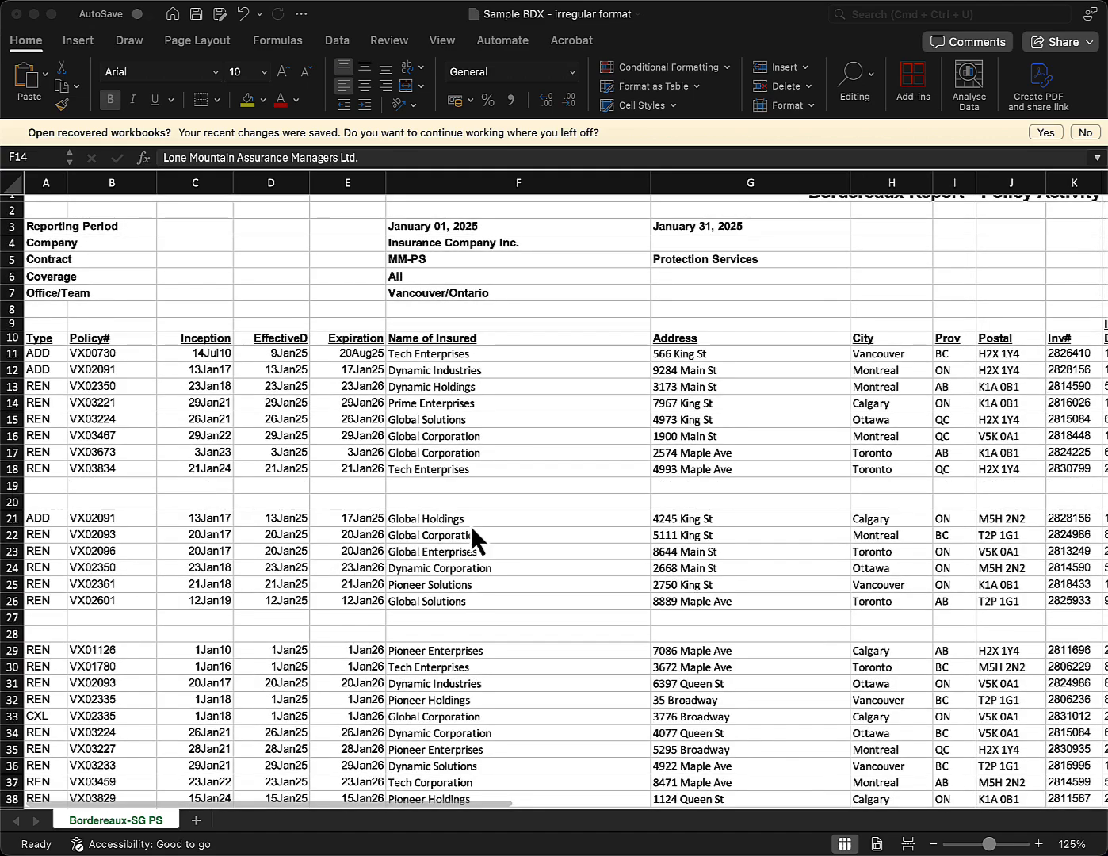
Review the two-line Invoice Date and Cyber Limit (A - E) column headers in the sheet.
scroll(470, 524, "right", 15)
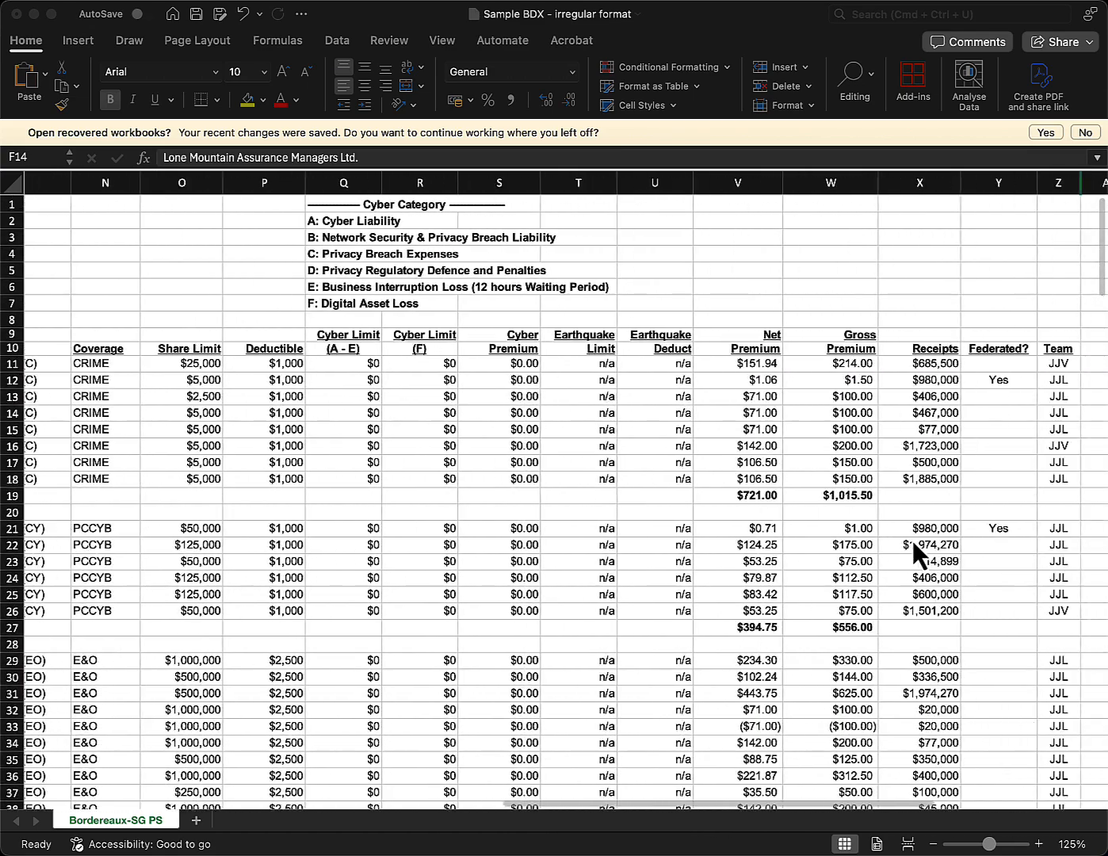
scroll(914, 540, "right", 1)
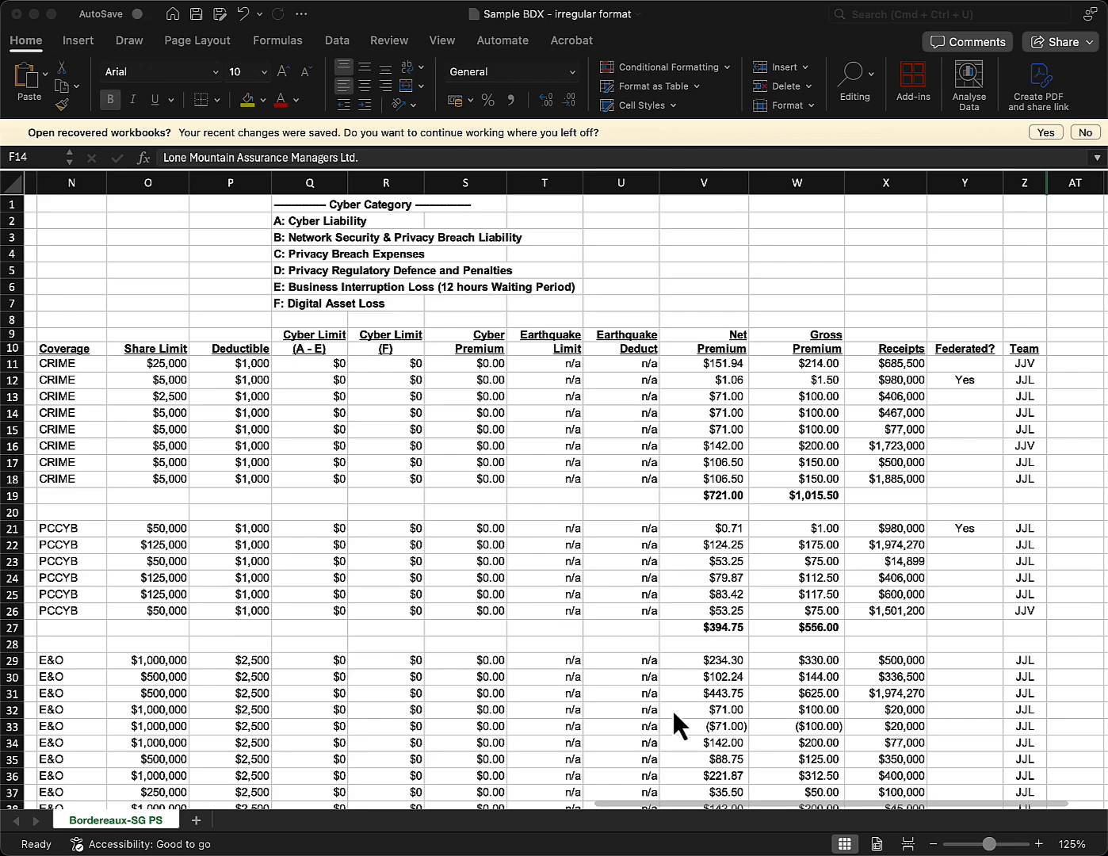
scroll(725, 644, "left", 10)
scroll(726, 644, "right", 12)
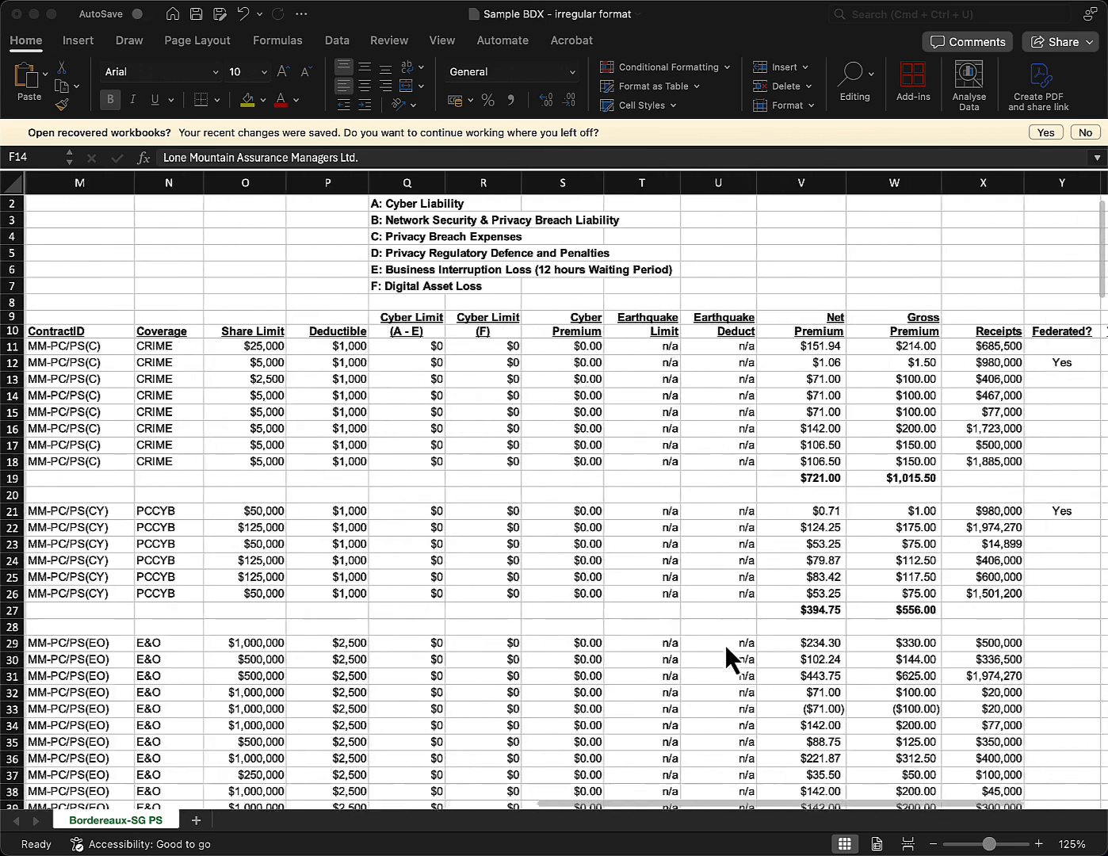
scroll(727, 645, "down", 1)
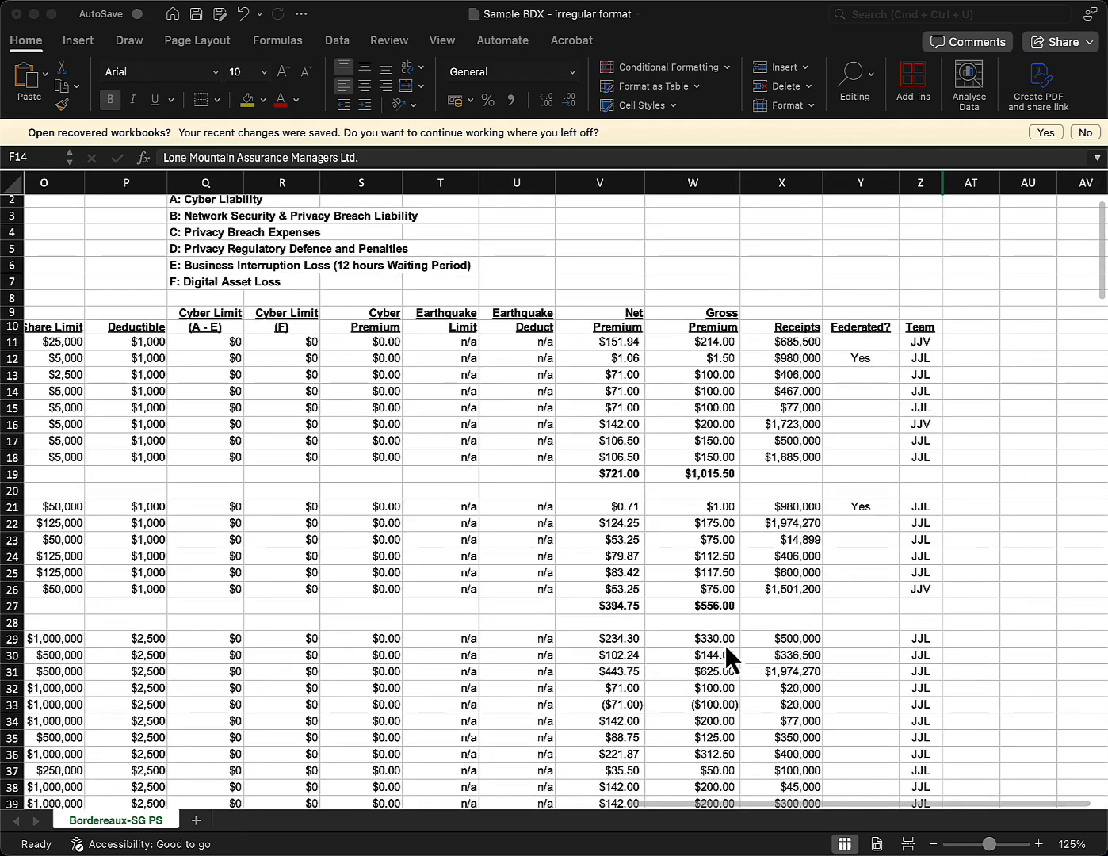
scroll(725, 645, "left", 8)
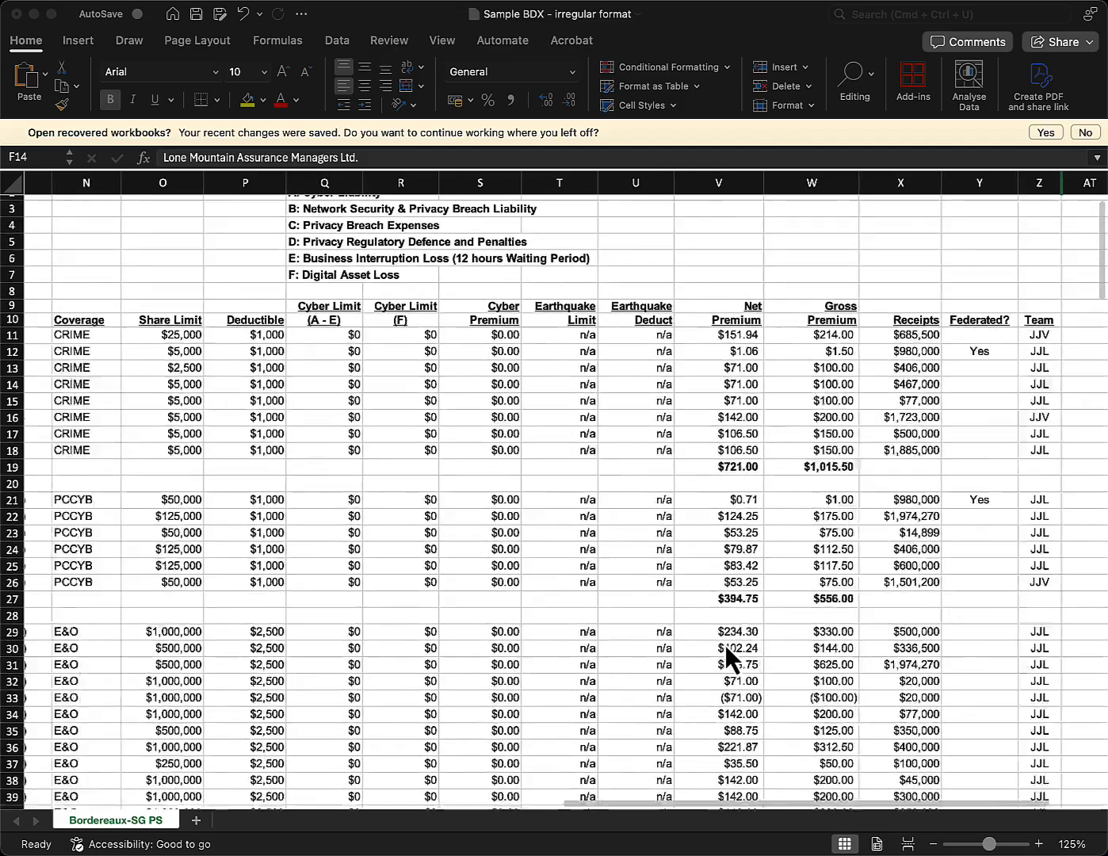
scroll(493, 372, "up", 1)
scroll(493, 372, "left", 2)
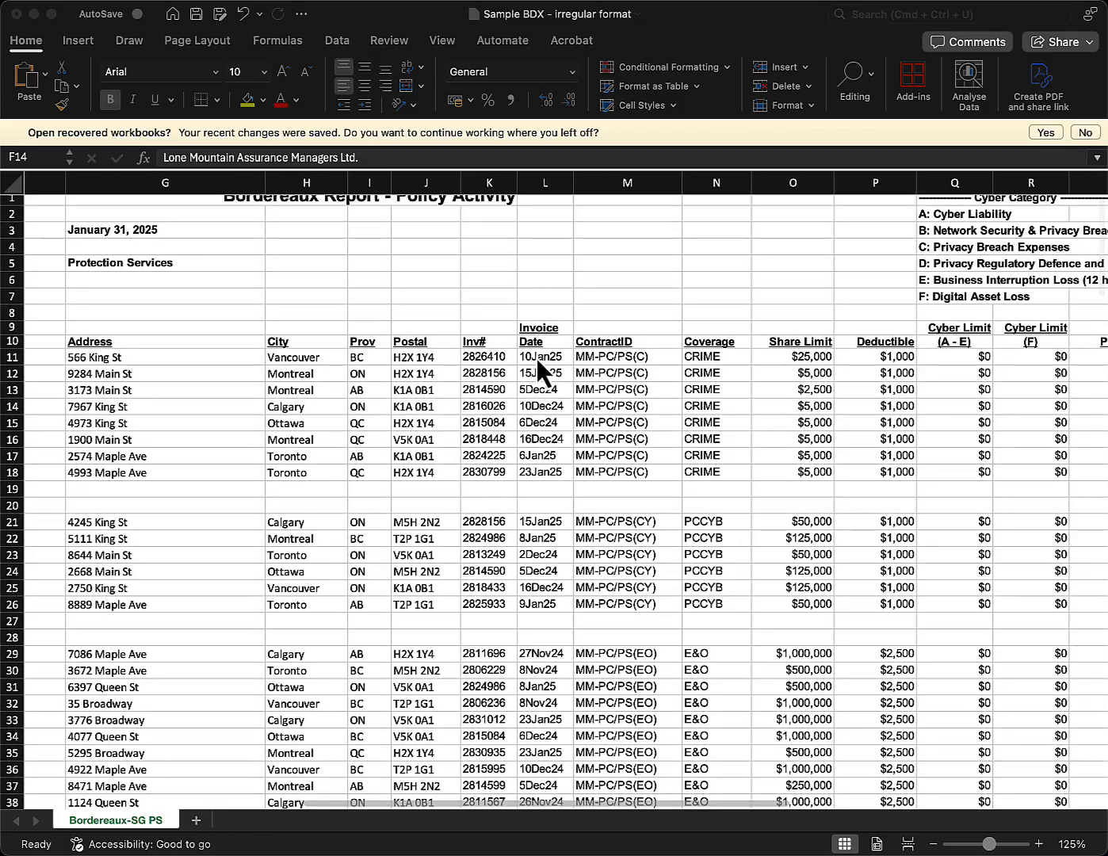
left_click(564, 334)
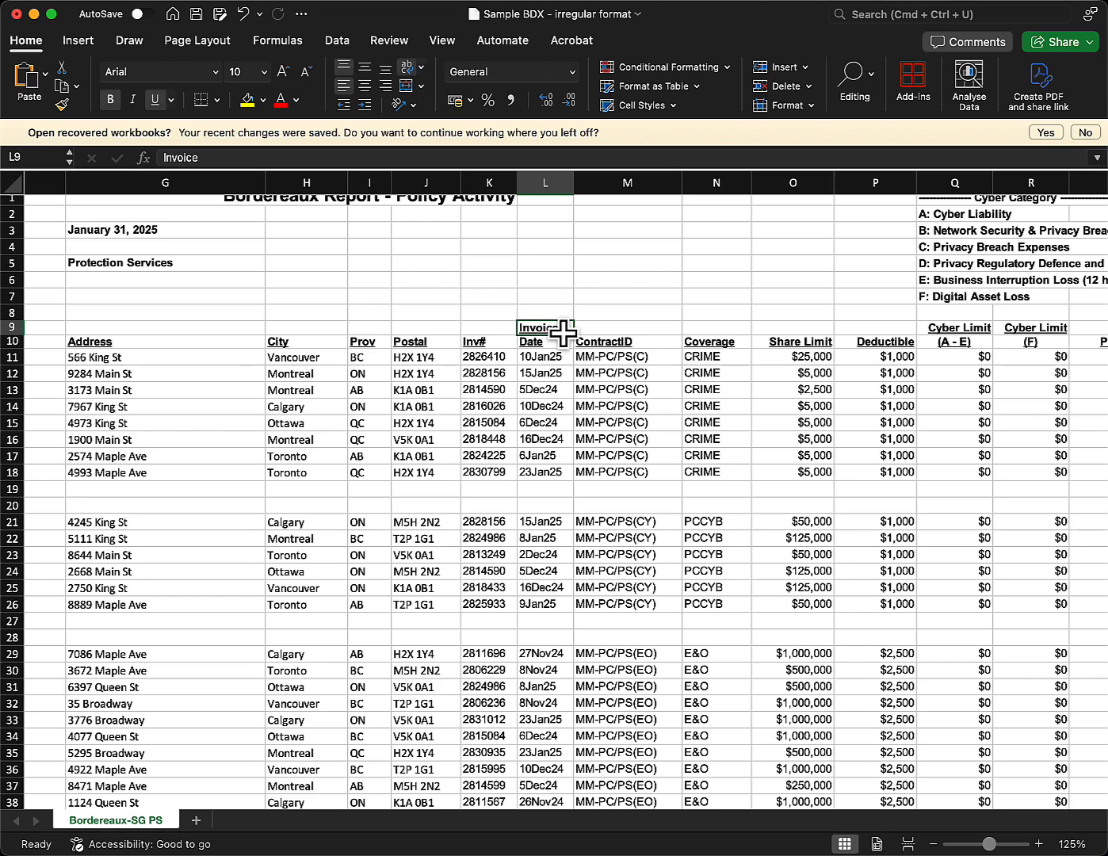
left_click(563, 335)
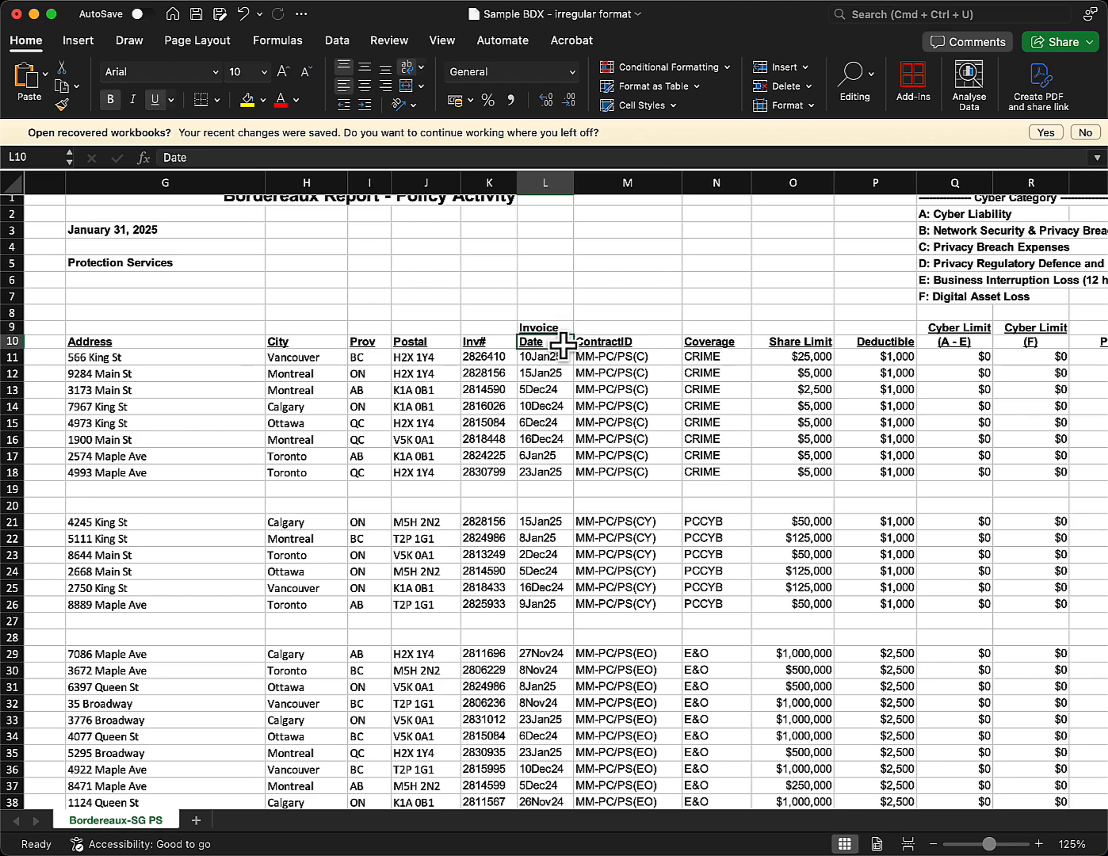
left_click(563, 327)
left_click(564, 342)
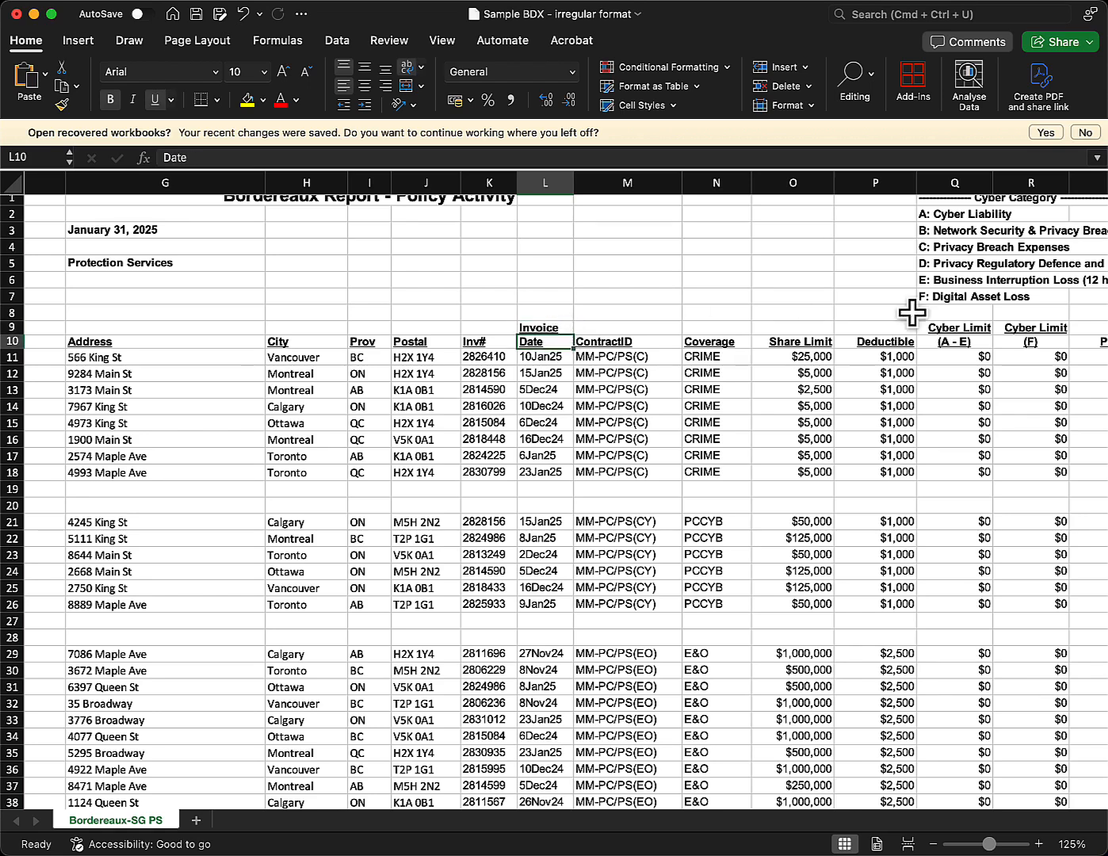
left_click(917, 327)
left_click(919, 343)
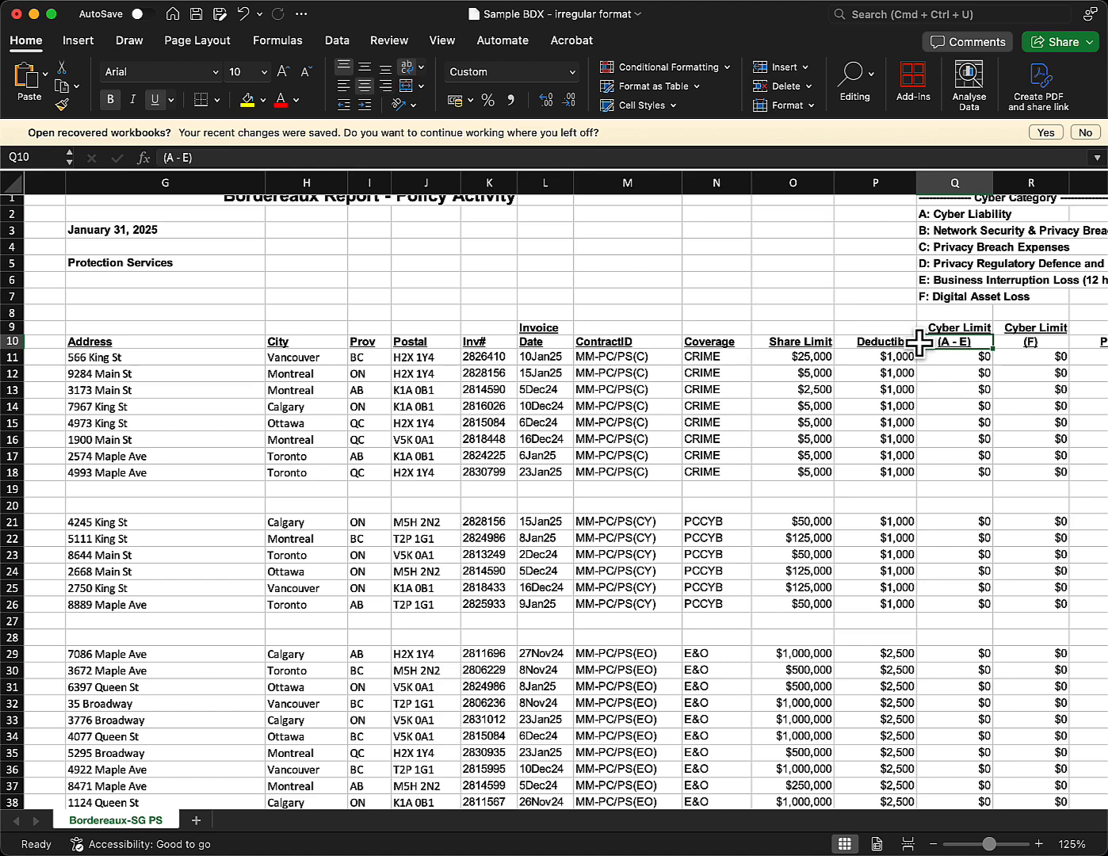
left_click(565, 328)
left_click(564, 342)
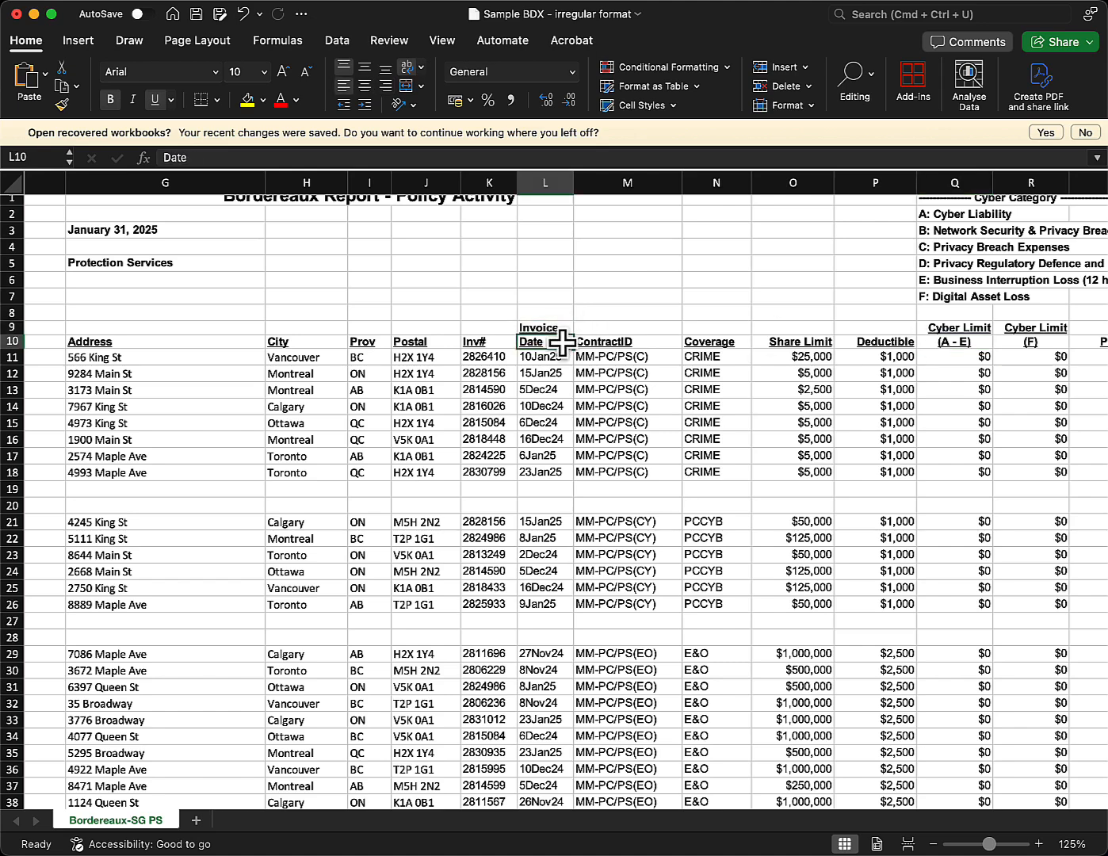
Check the Reporting Period label and its January 01, 2025 to January 31, 2025 dates.
scroll(562, 343, "right", 2)
scroll(562, 343, "right", 1)
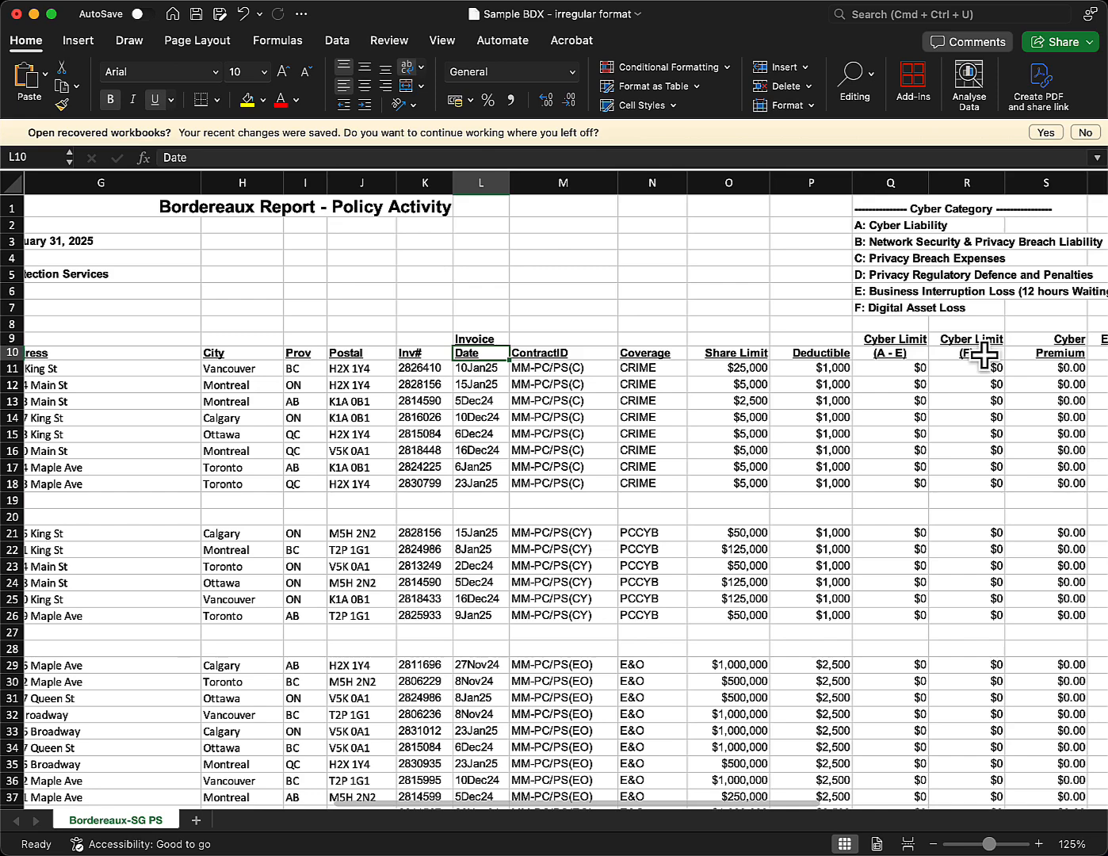
scroll(969, 359, "right", 2)
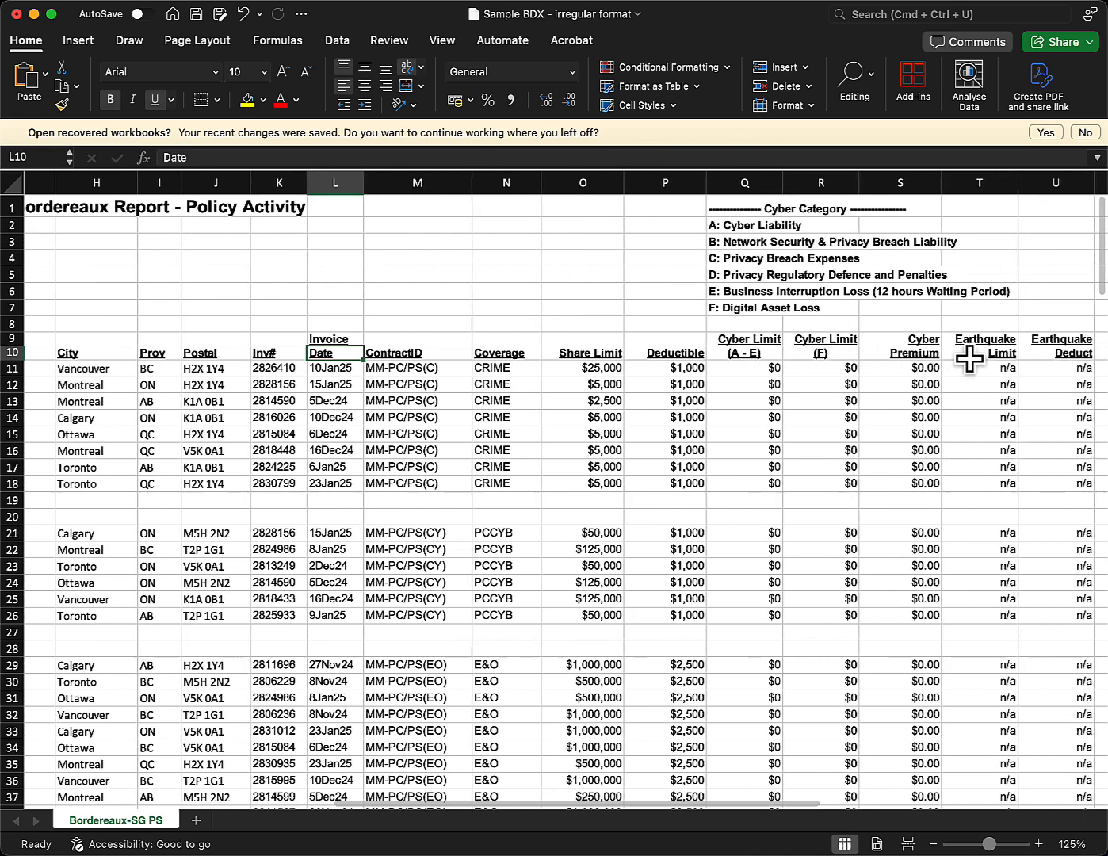
scroll(969, 359, "right", 1)
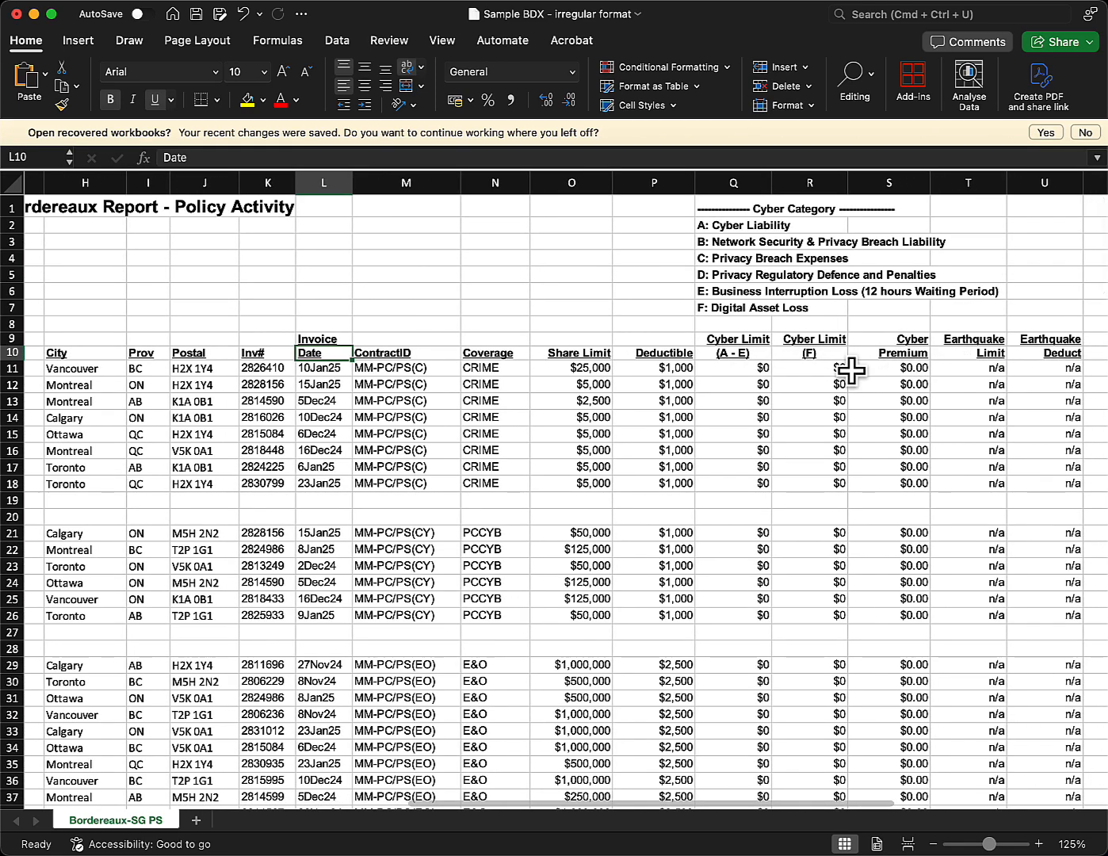
scroll(850, 370, "left", 1)
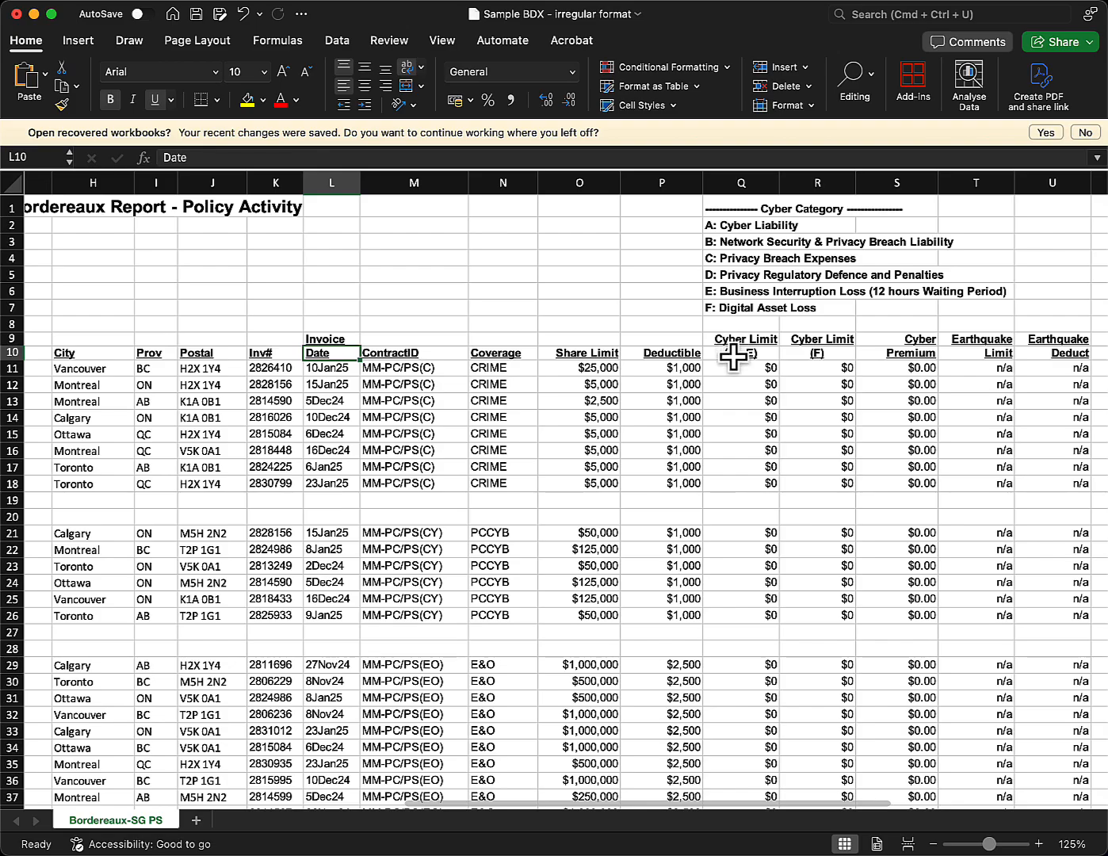
scroll(522, 377, "left", 10)
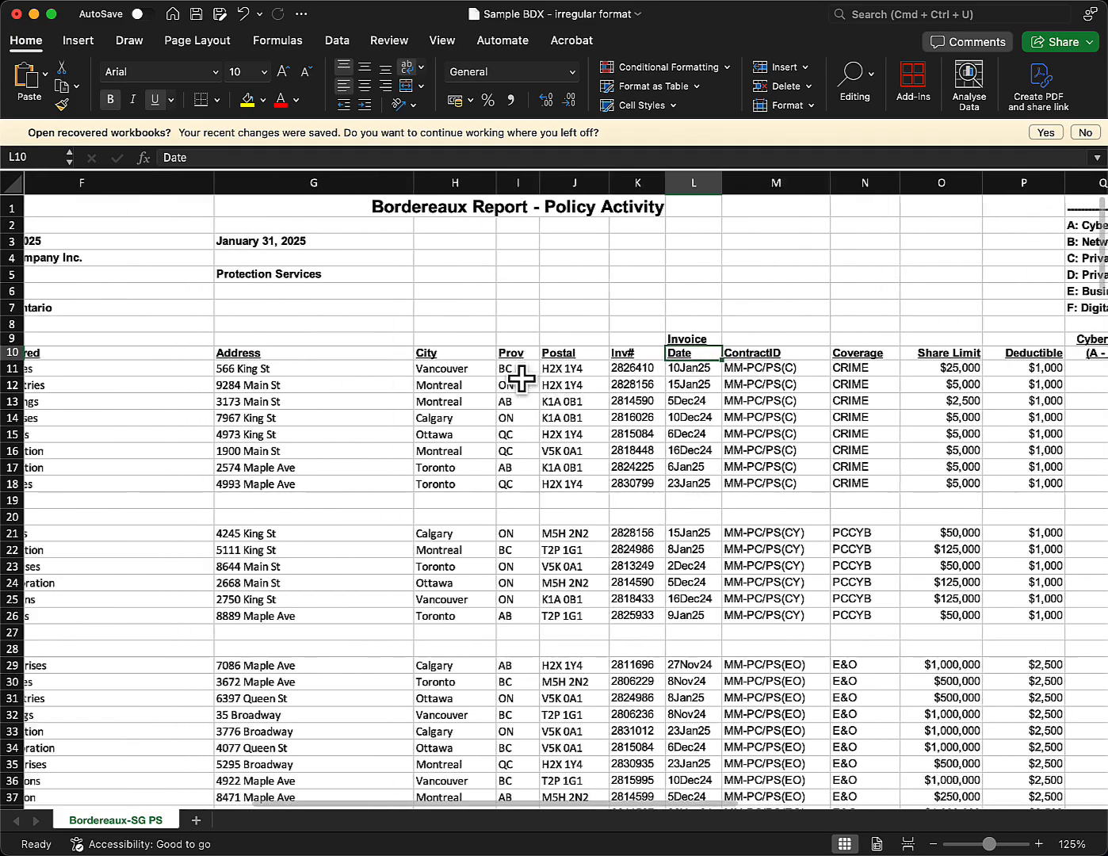
scroll(521, 379, "left", 12)
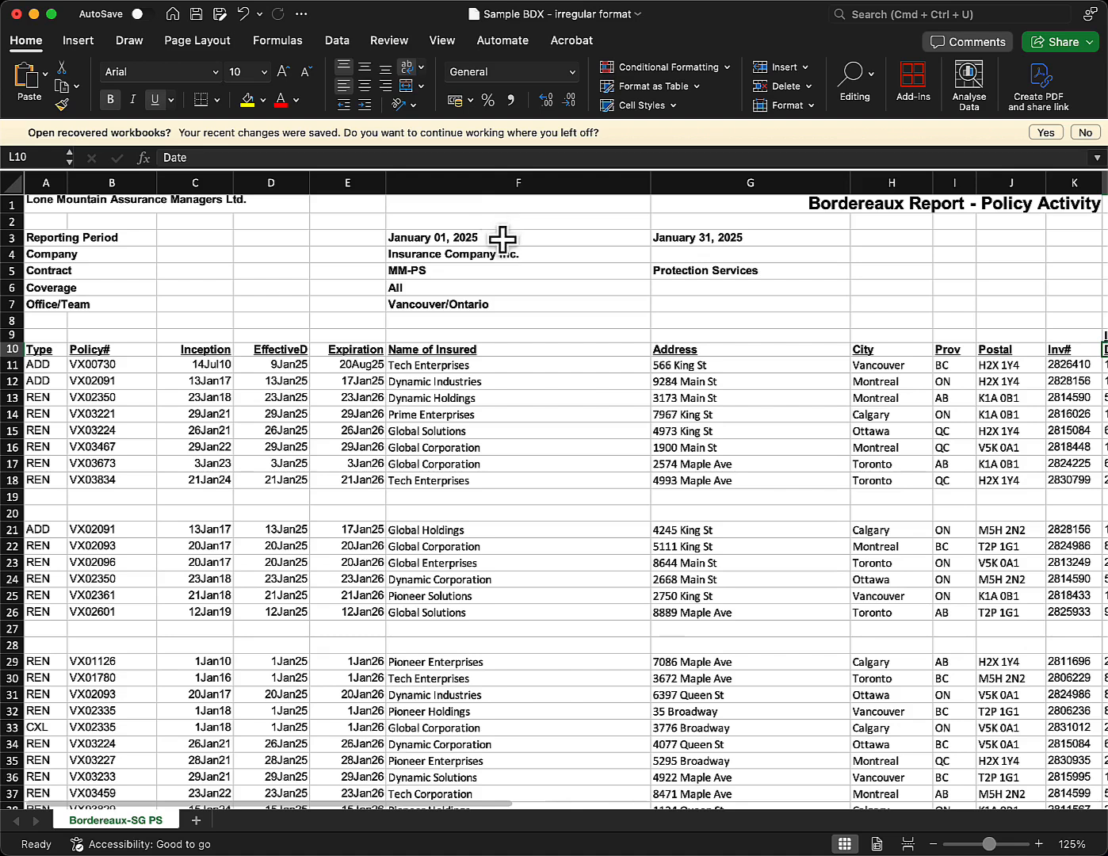
left_click(50, 238)
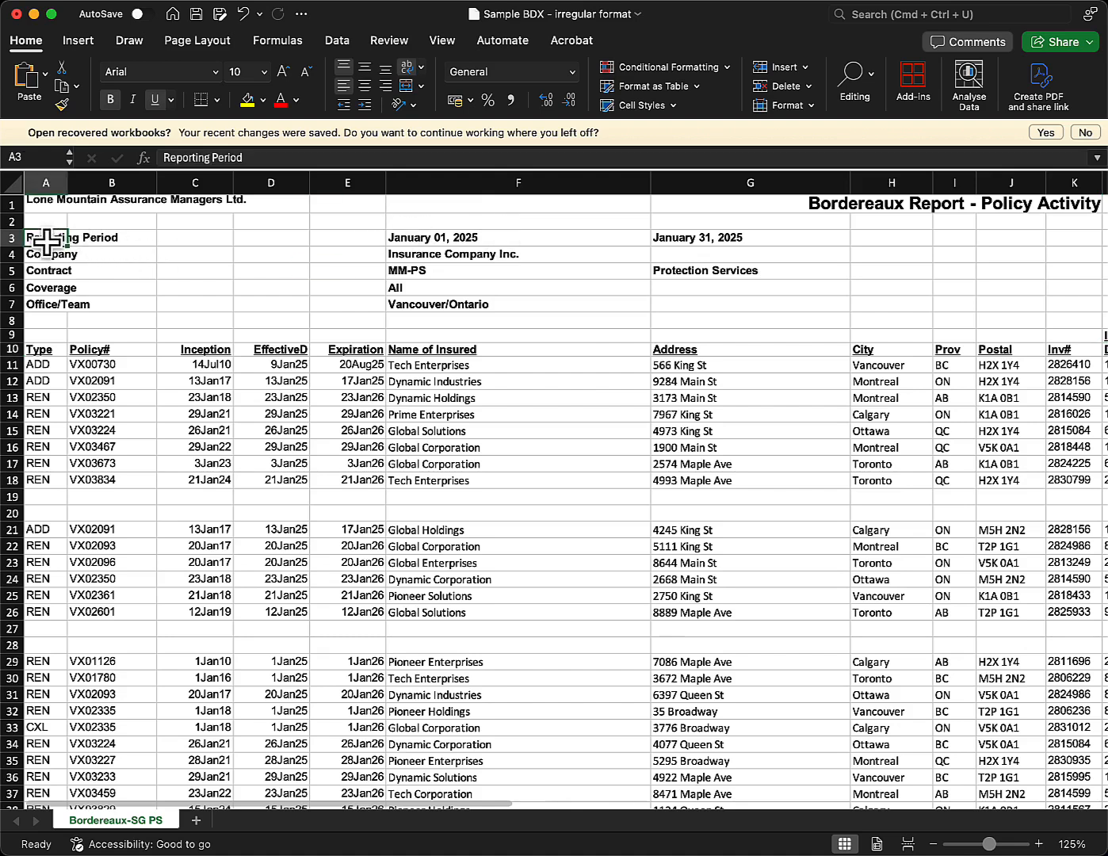
left_click(482, 246)
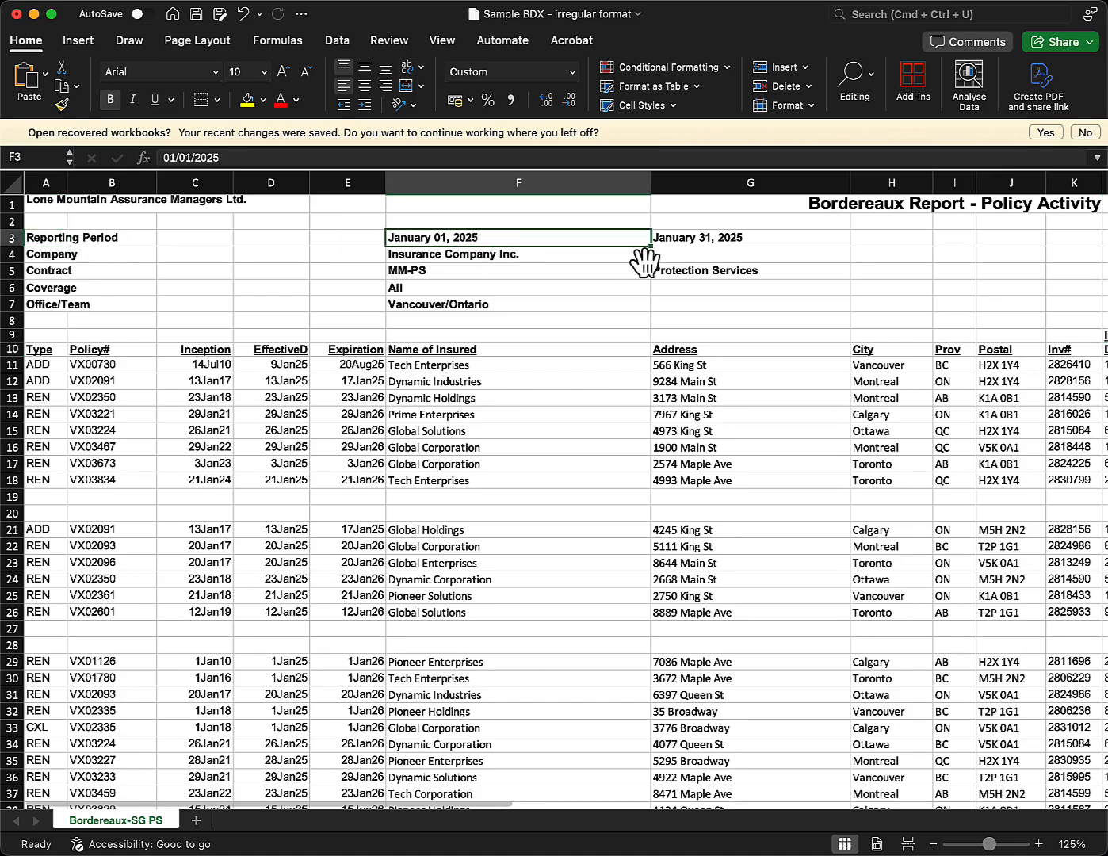
left_click(670, 242)
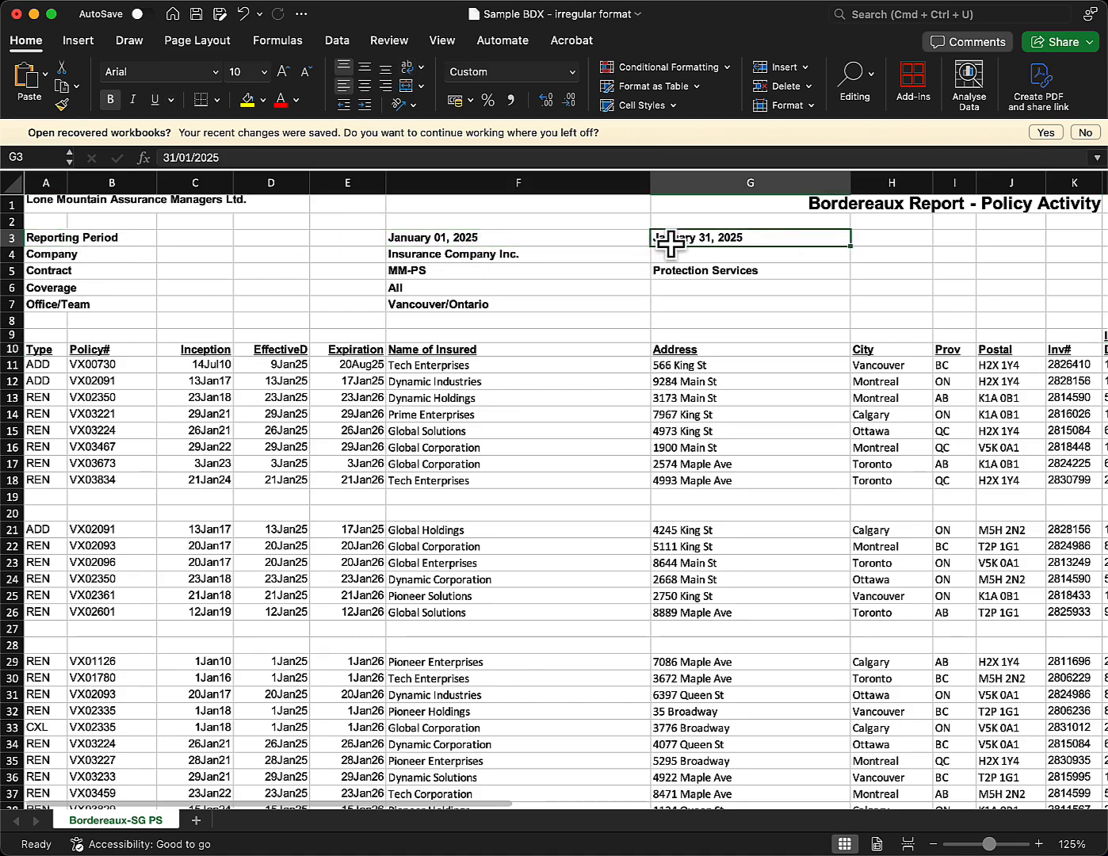
left_click(53, 244)
left_click(451, 241)
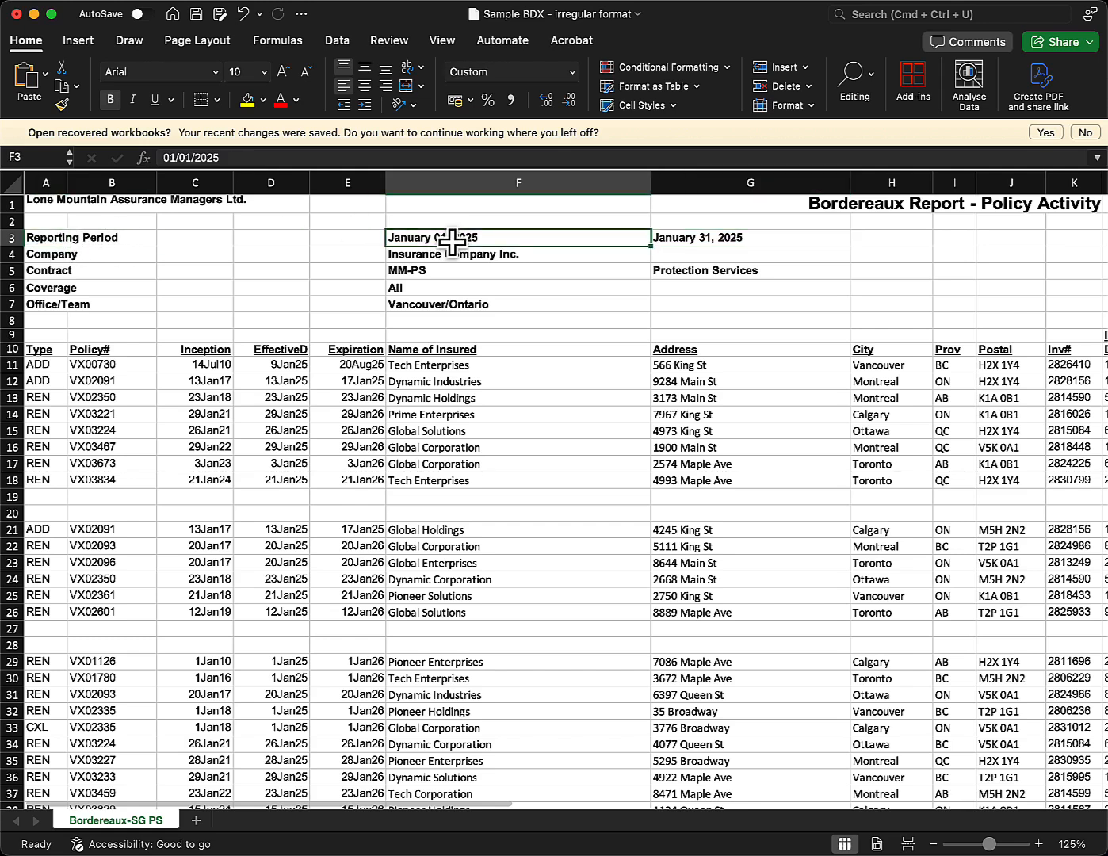
left_click(671, 242)
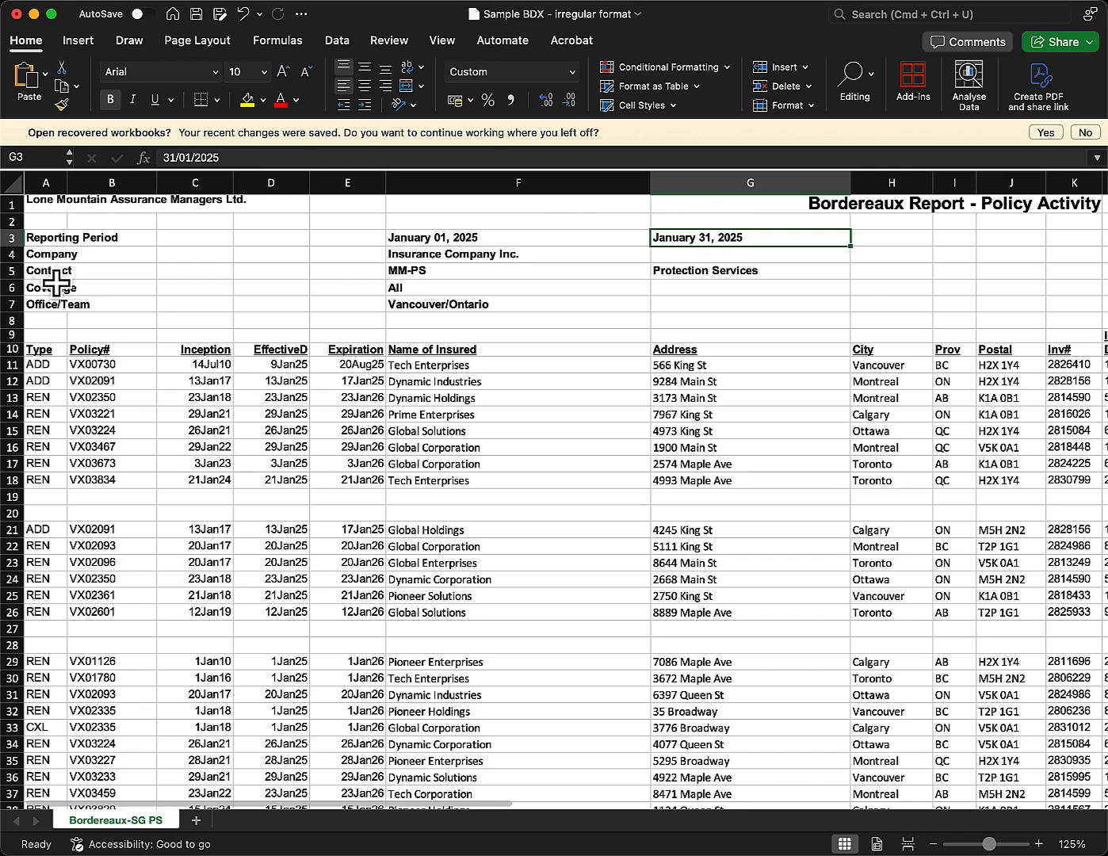
Note contract MM-PS, header block A3:G7 and main data to row 34, then open MGA 04 BDX Feed.
left_click(458, 277)
left_click_drag(654, 276, 662, 276)
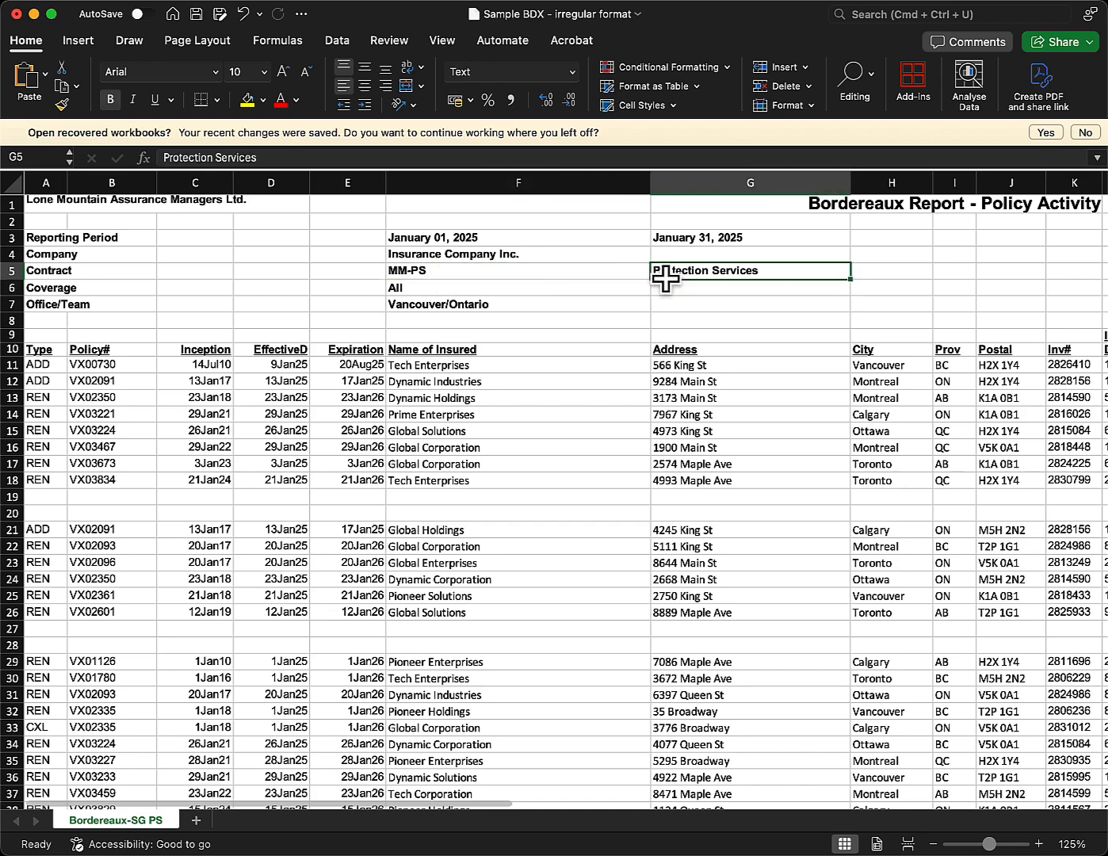
left_click(696, 307)
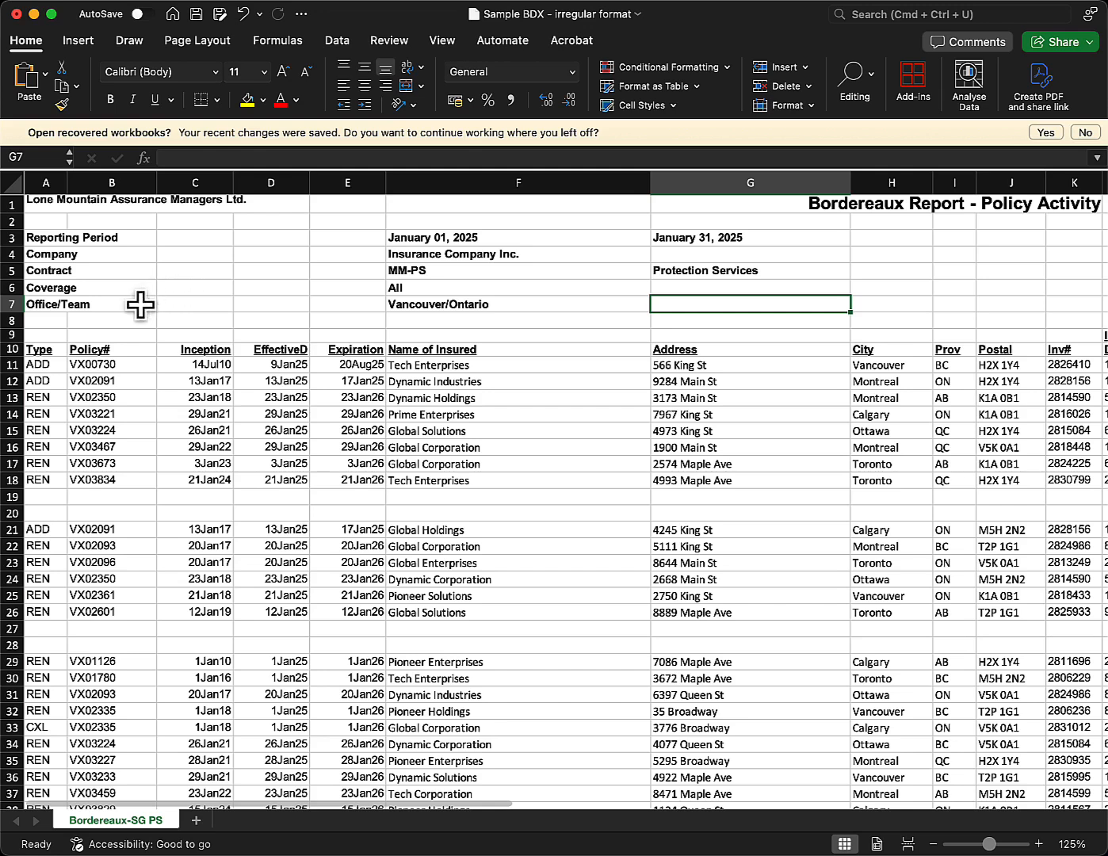
left_click(29, 348)
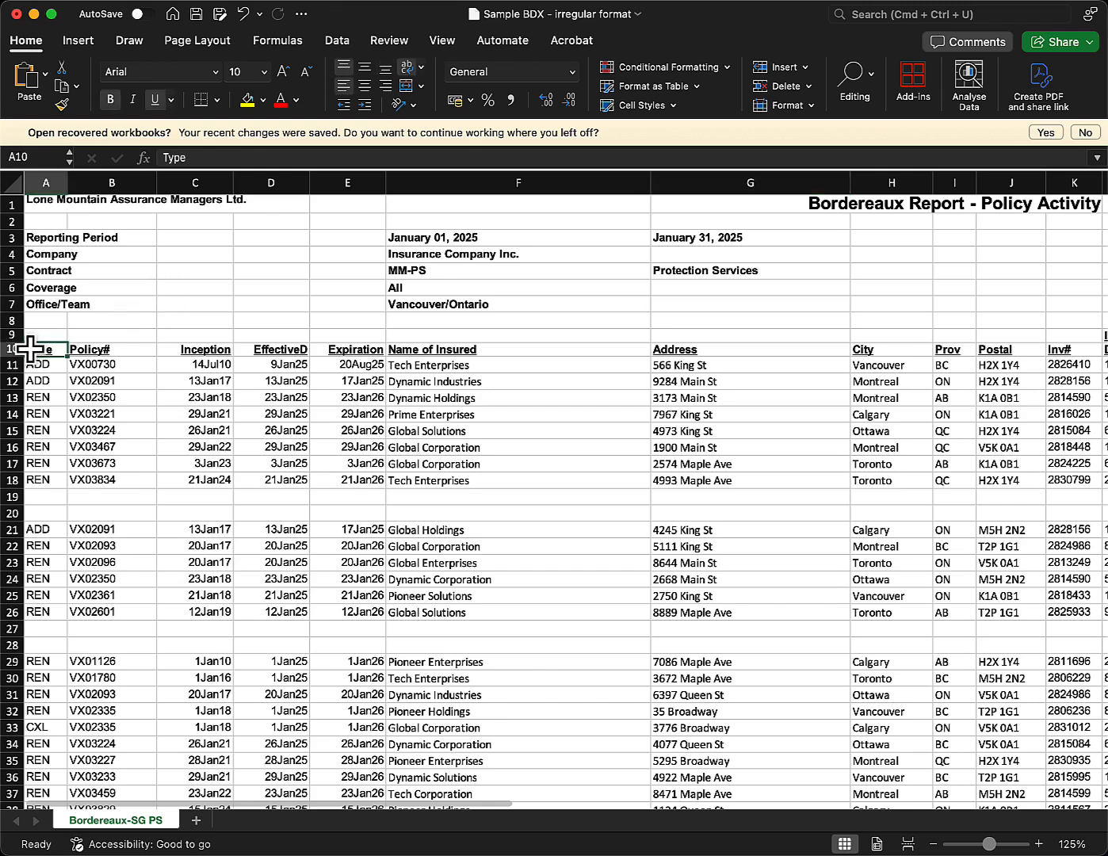
left_click(1040, 737, "shift")
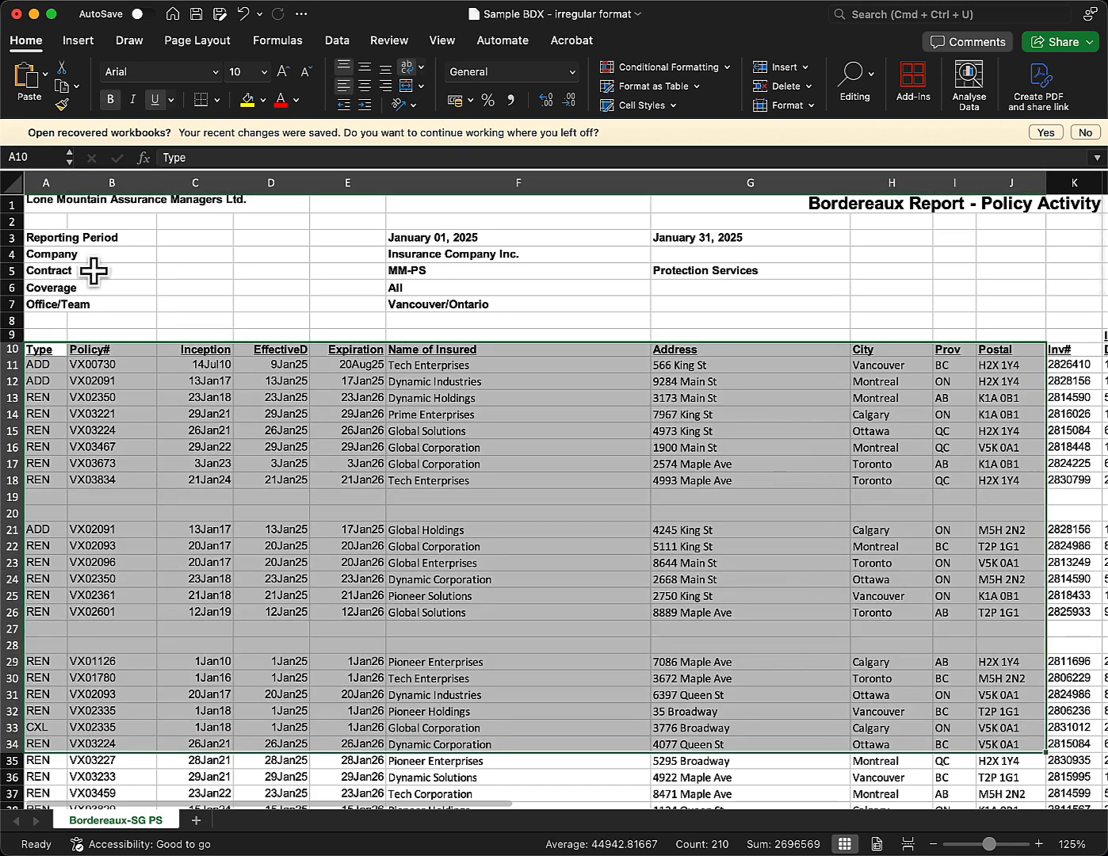
left_click(50, 238)
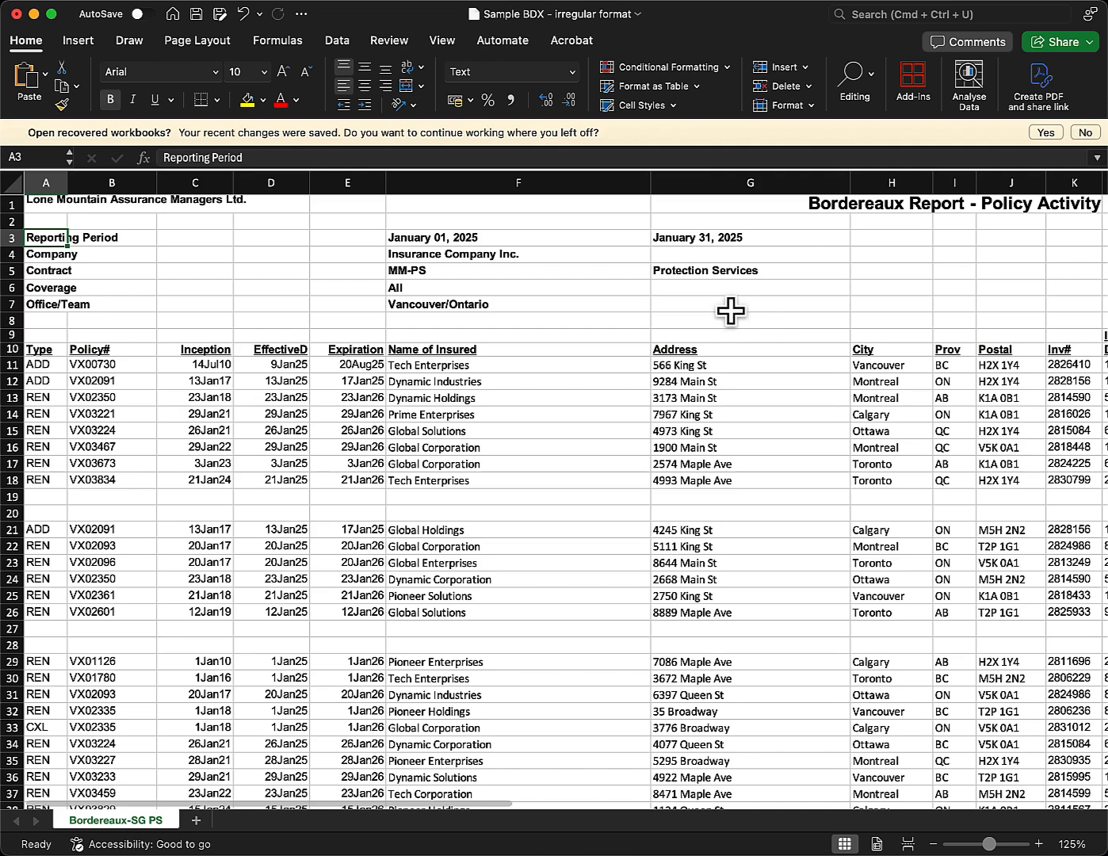
left_click(728, 309, "shift")
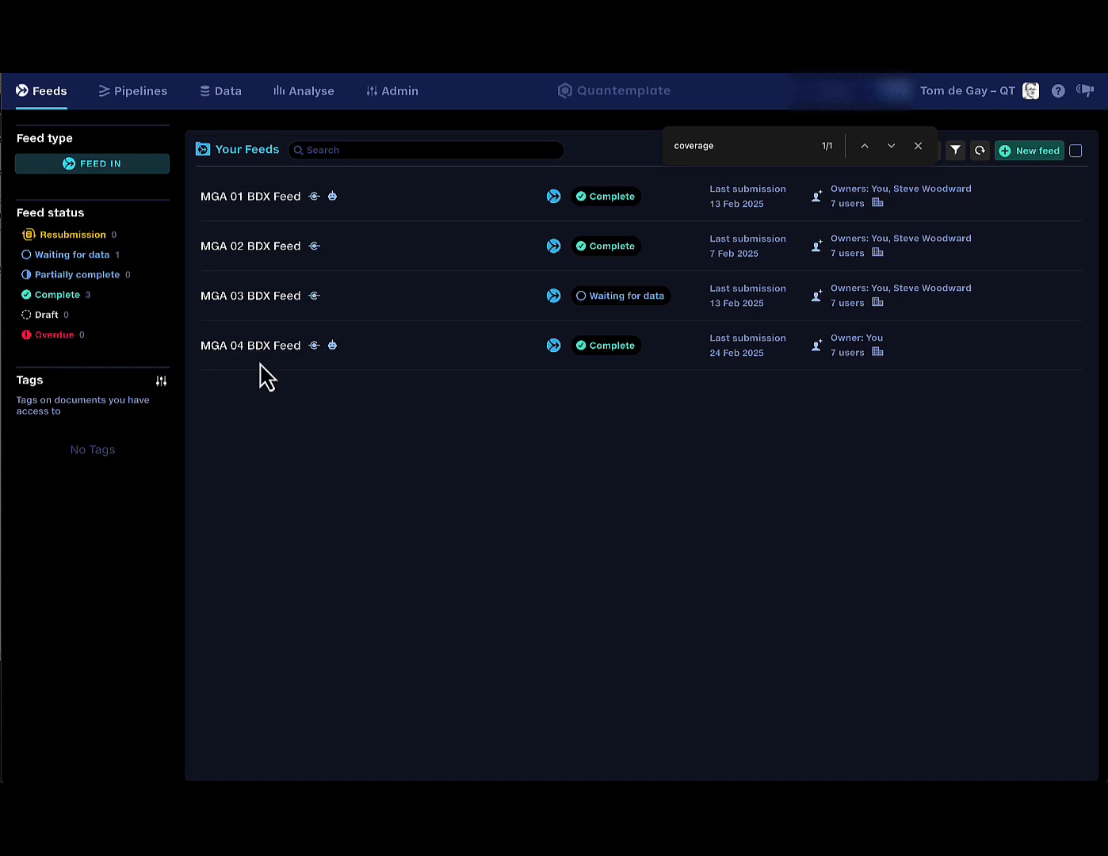
left_click(402, 354)
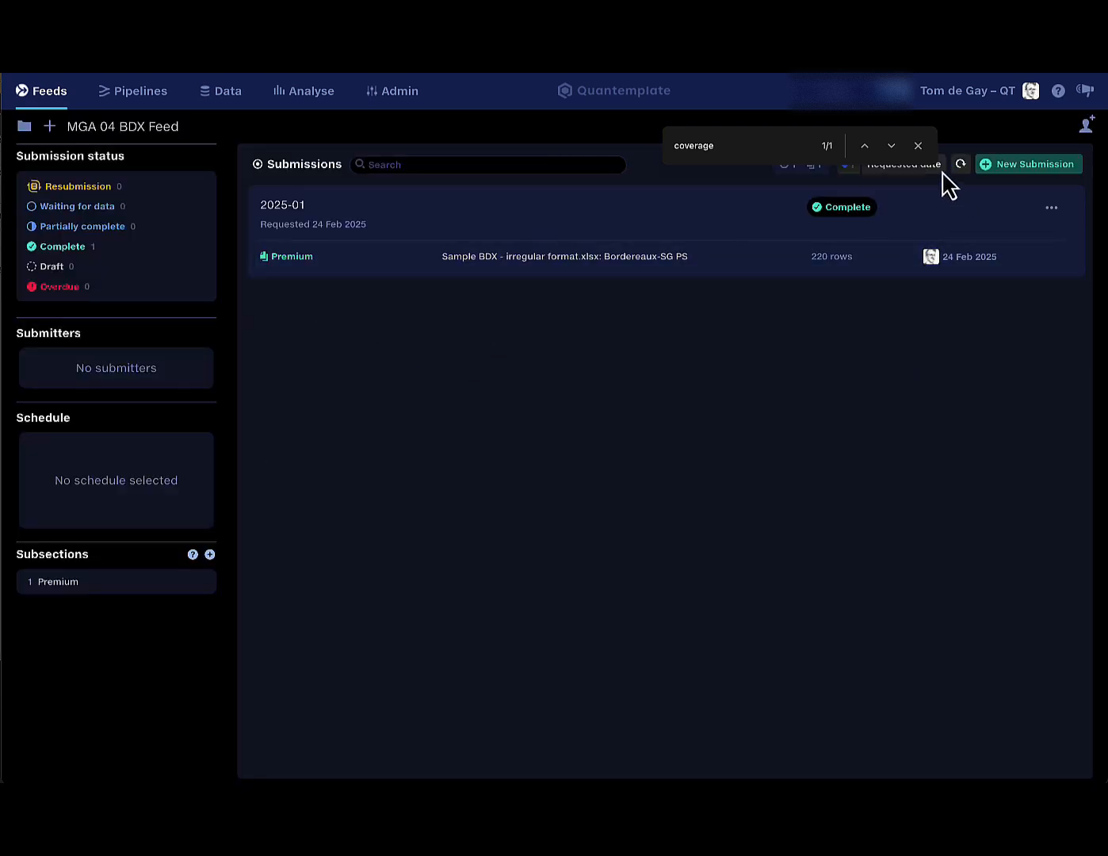
left_click(918, 145)
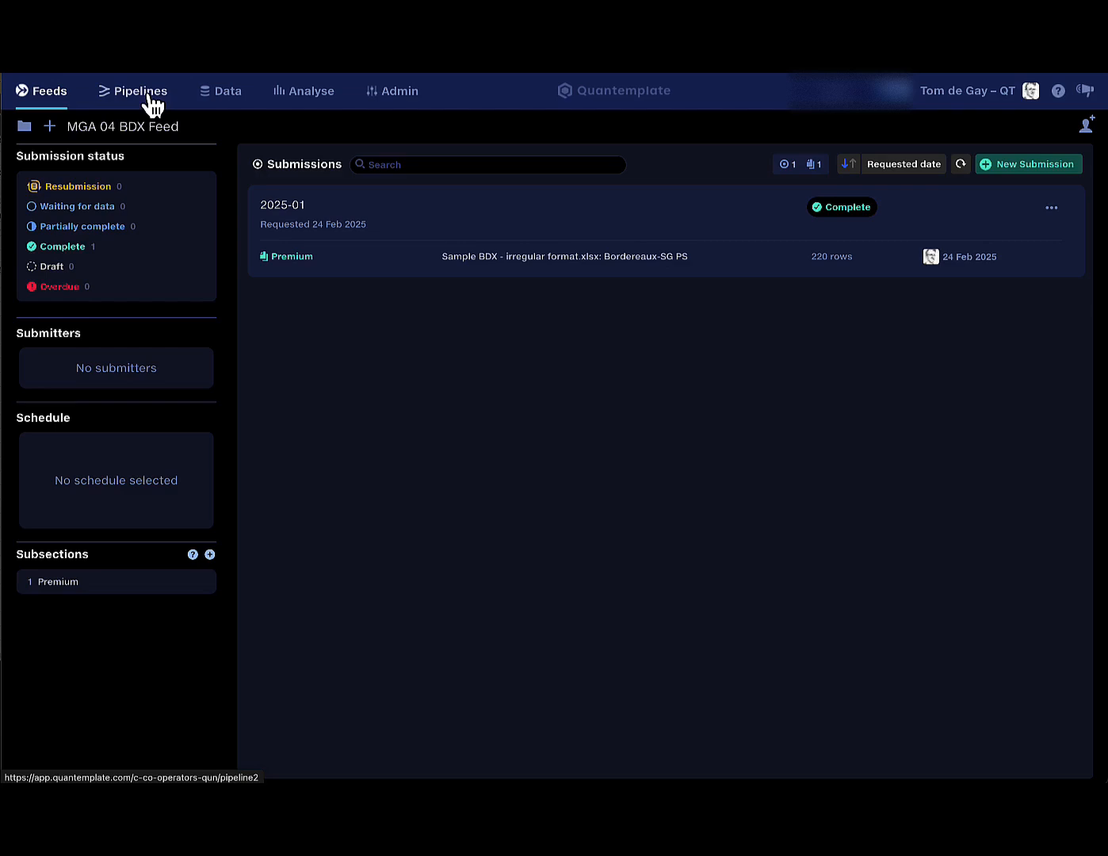
Open the 04 - MGA04 Premium Processing pipeline from the Pipelines list.
left_click(151, 99)
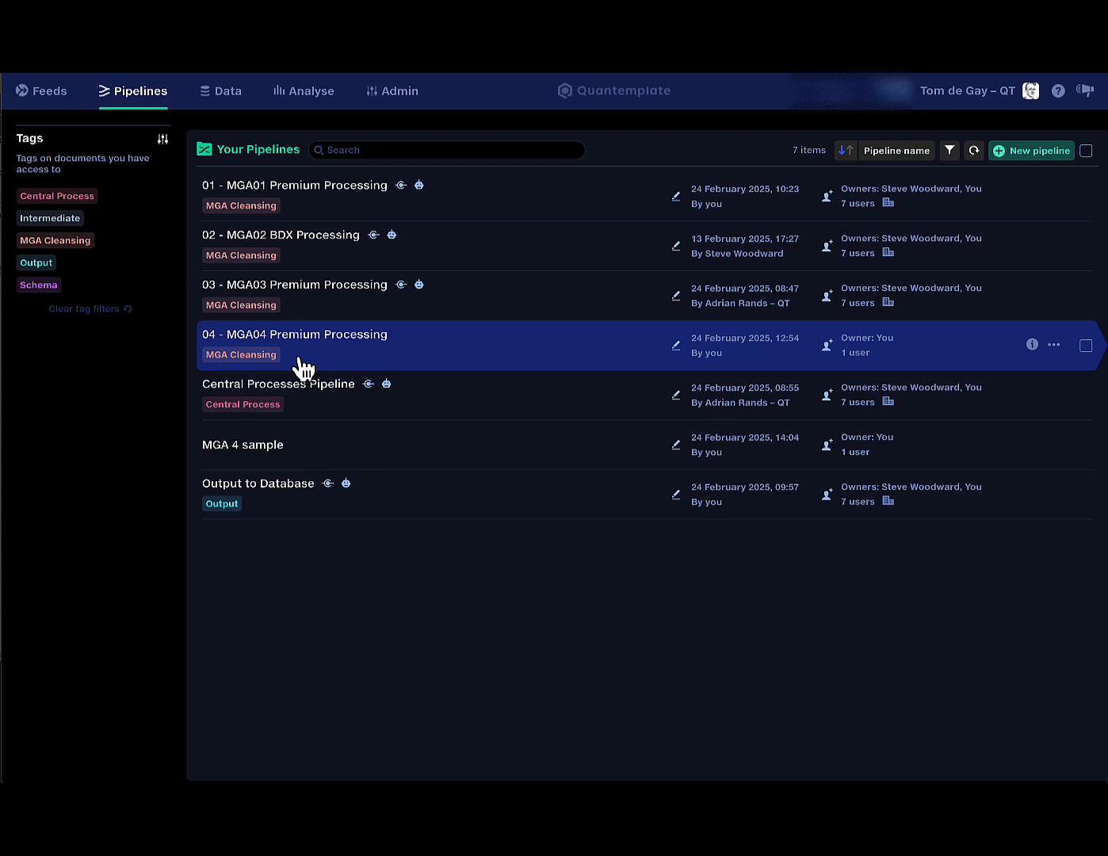
left_click(305, 368)
Expand Import Main Data and review Remove Header Information, which drops rows under 6 columns.
left_click(86, 162)
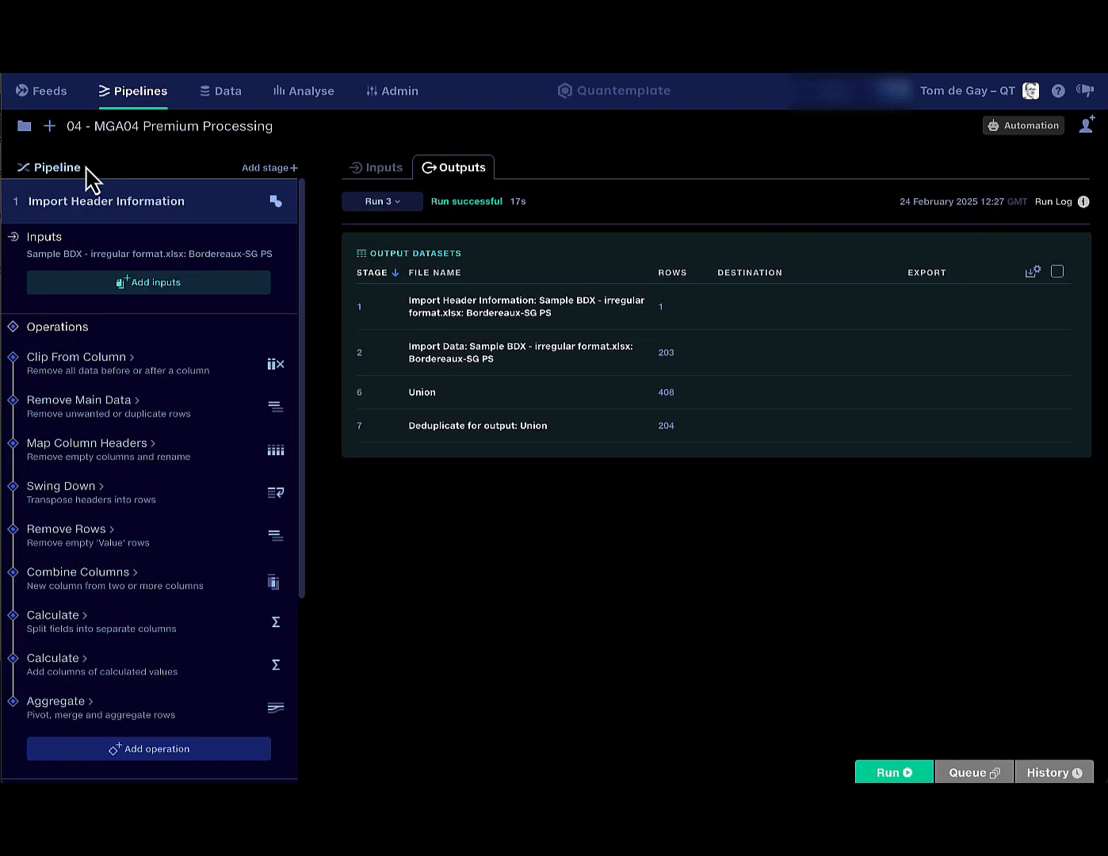
left_click(221, 206)
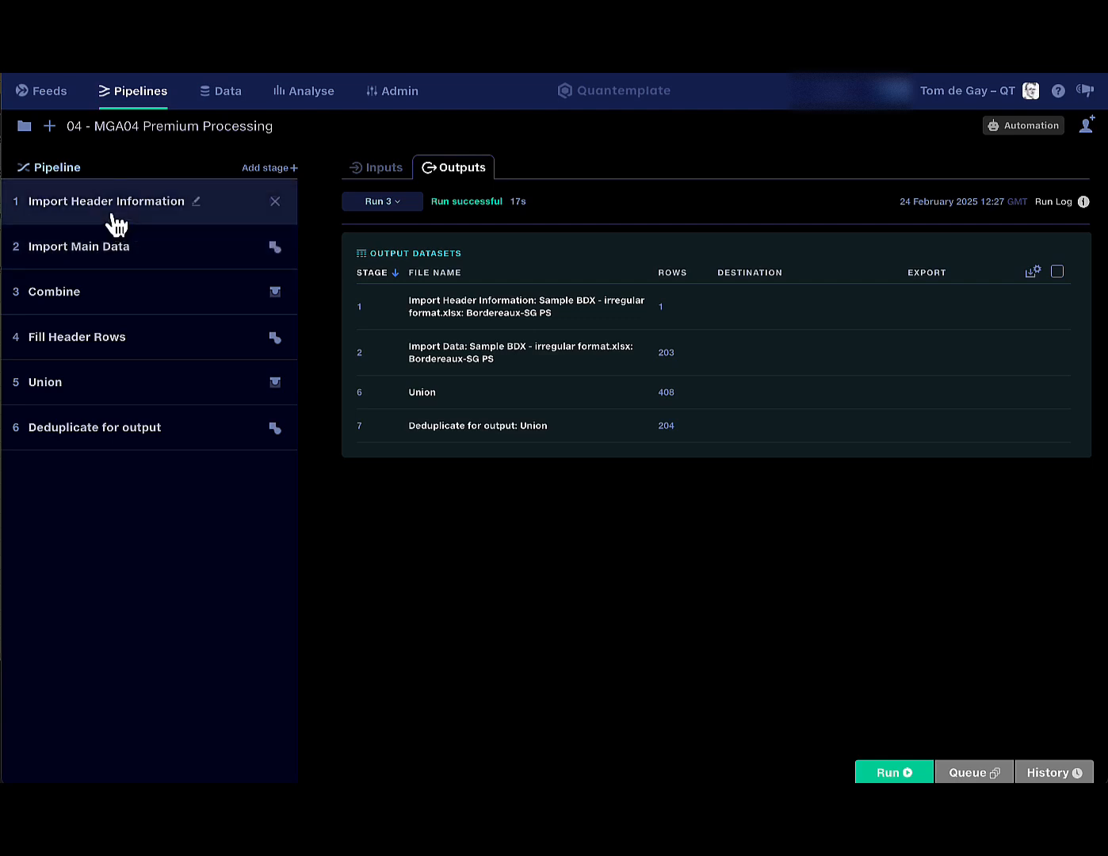
left_click(189, 263)
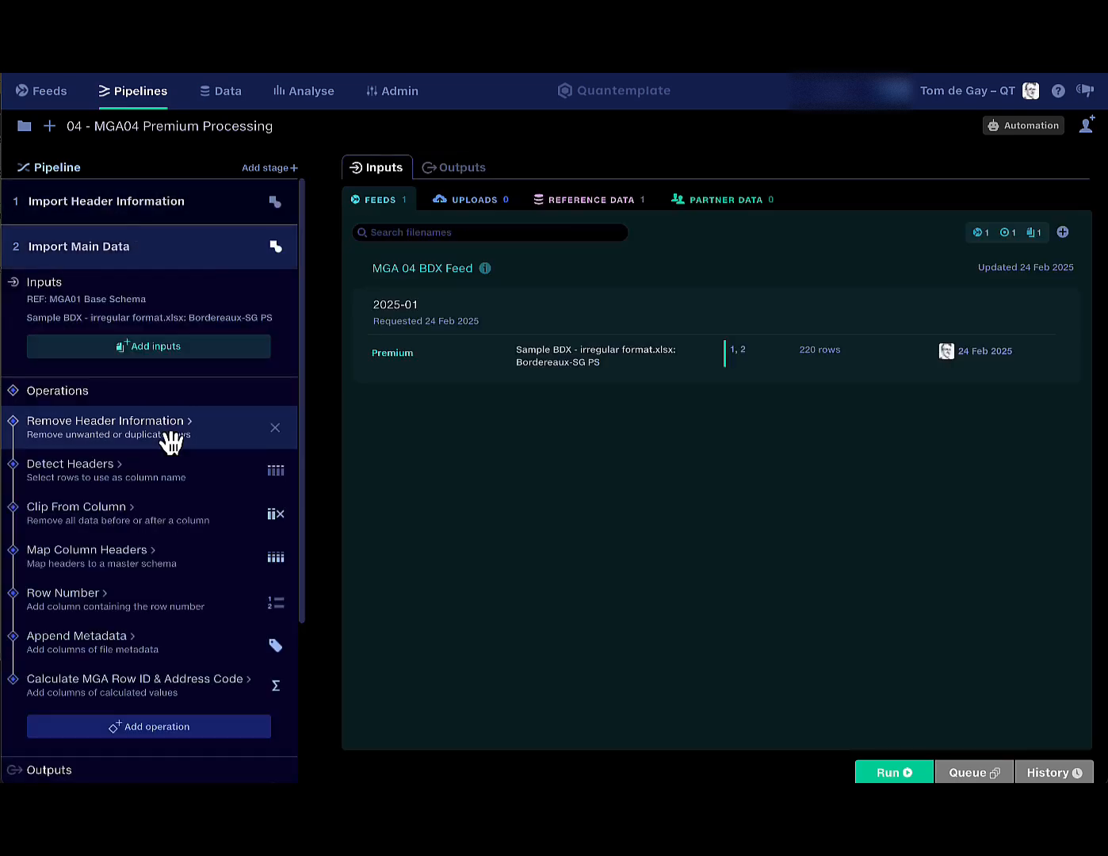
left_click(170, 435)
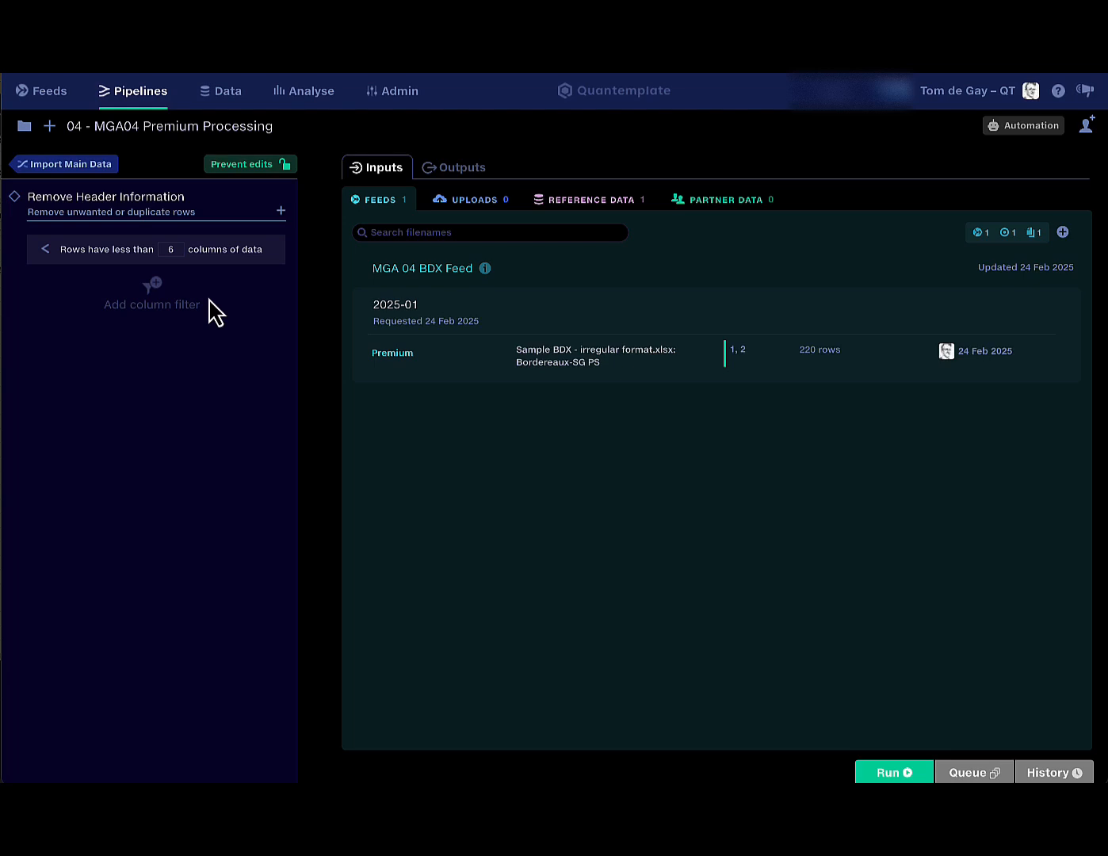
left_click(89, 166)
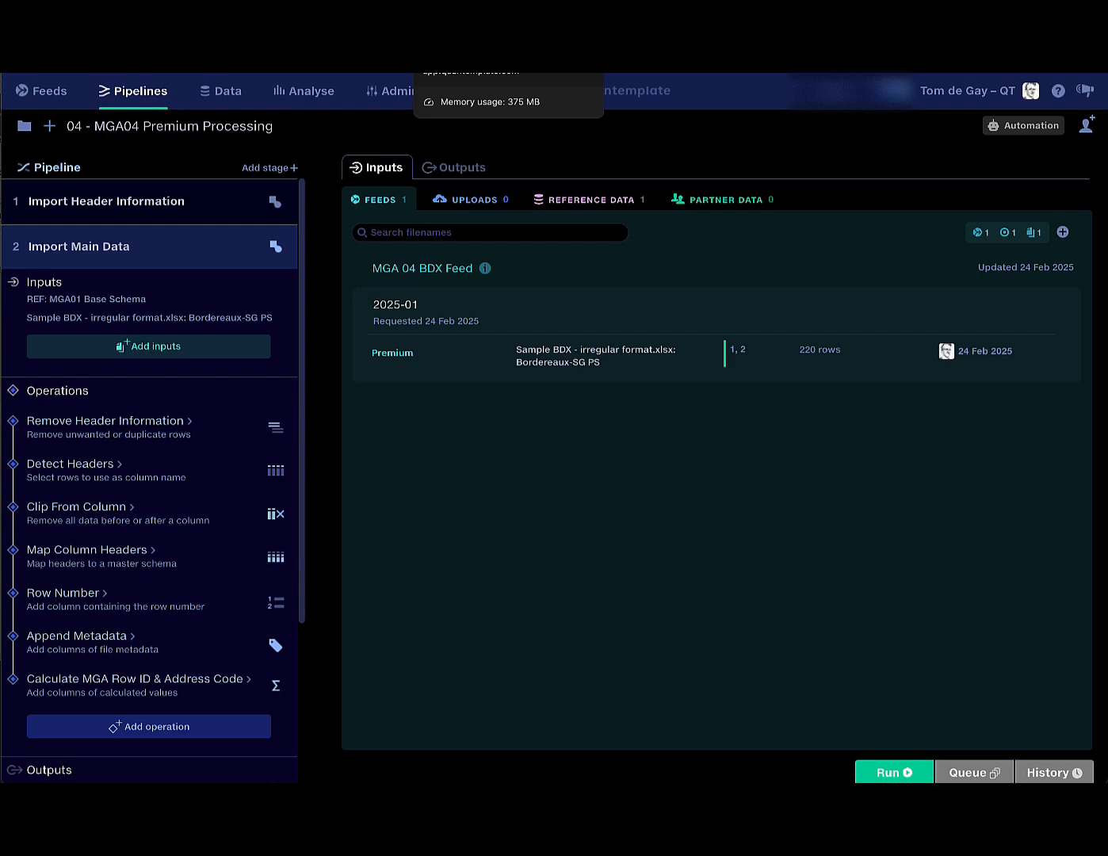
View the raw 220-row Premium submission sheet in the MGA 04 BDX Feed.
left_click(476, 31)
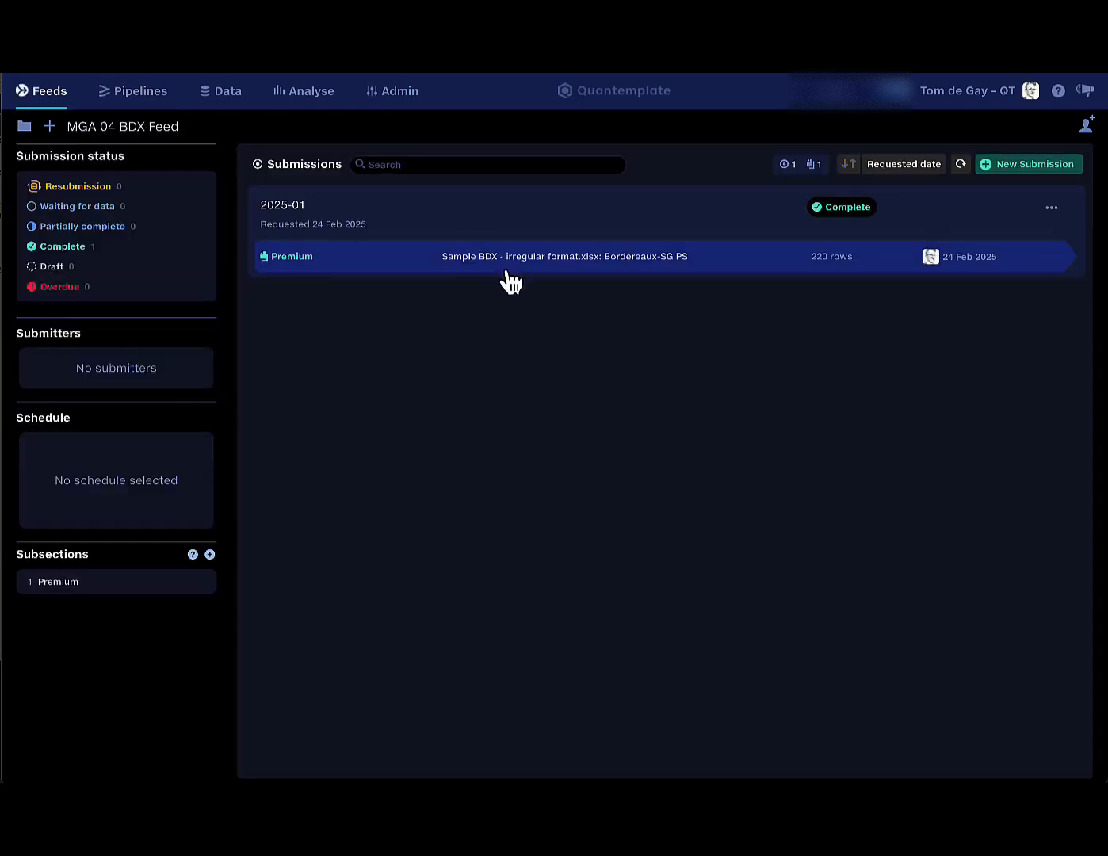
left_click(505, 264)
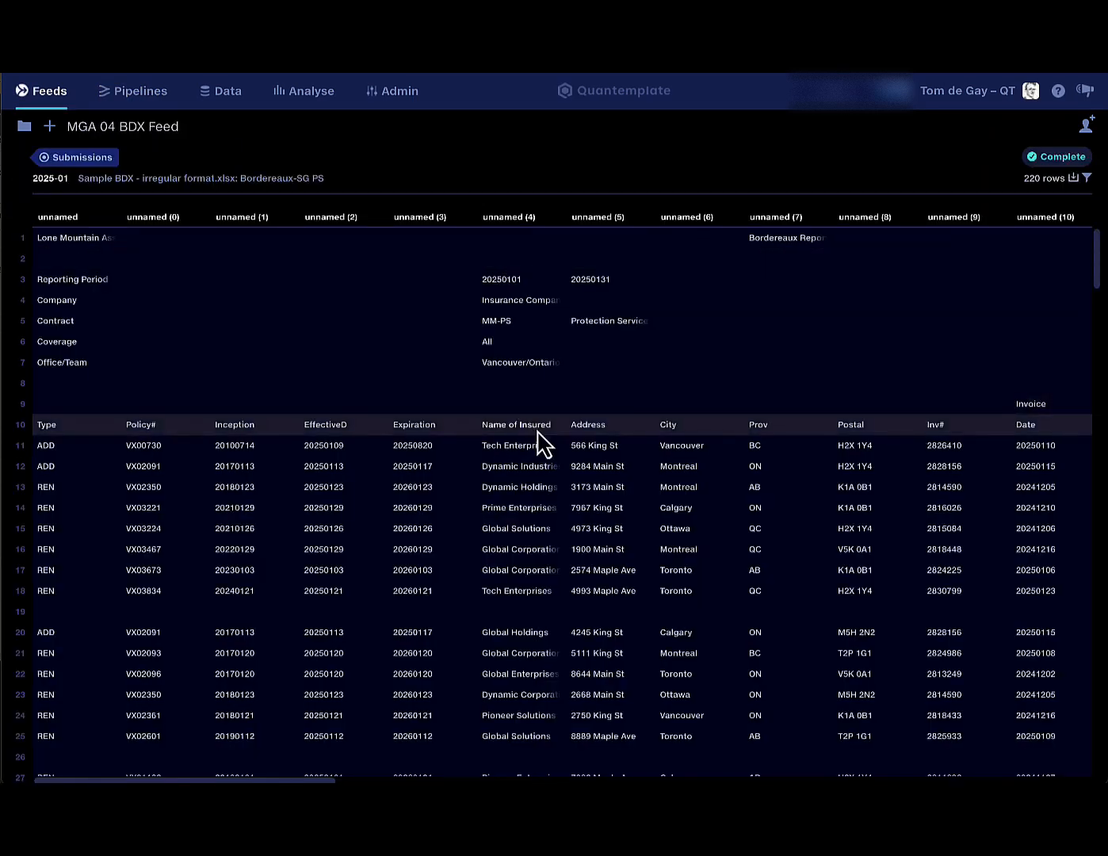
scroll(543, 440, "right", 3)
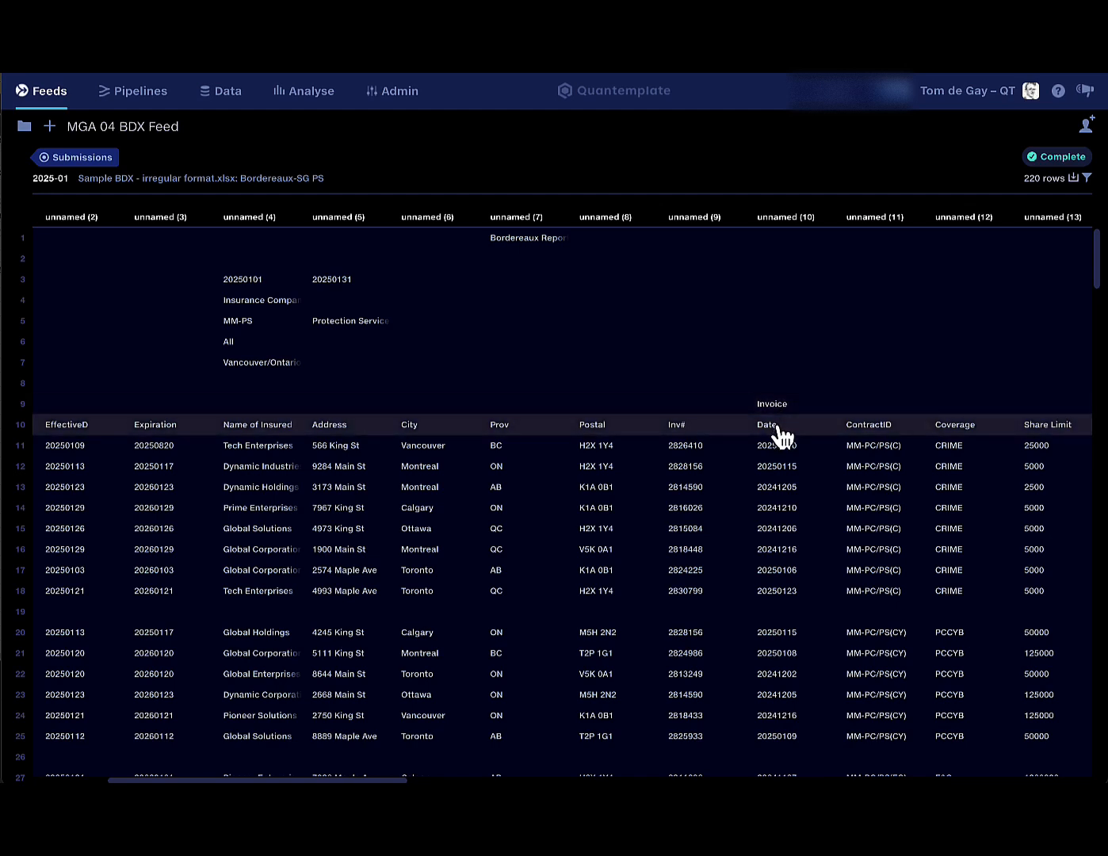
scroll(781, 436, "right", 5)
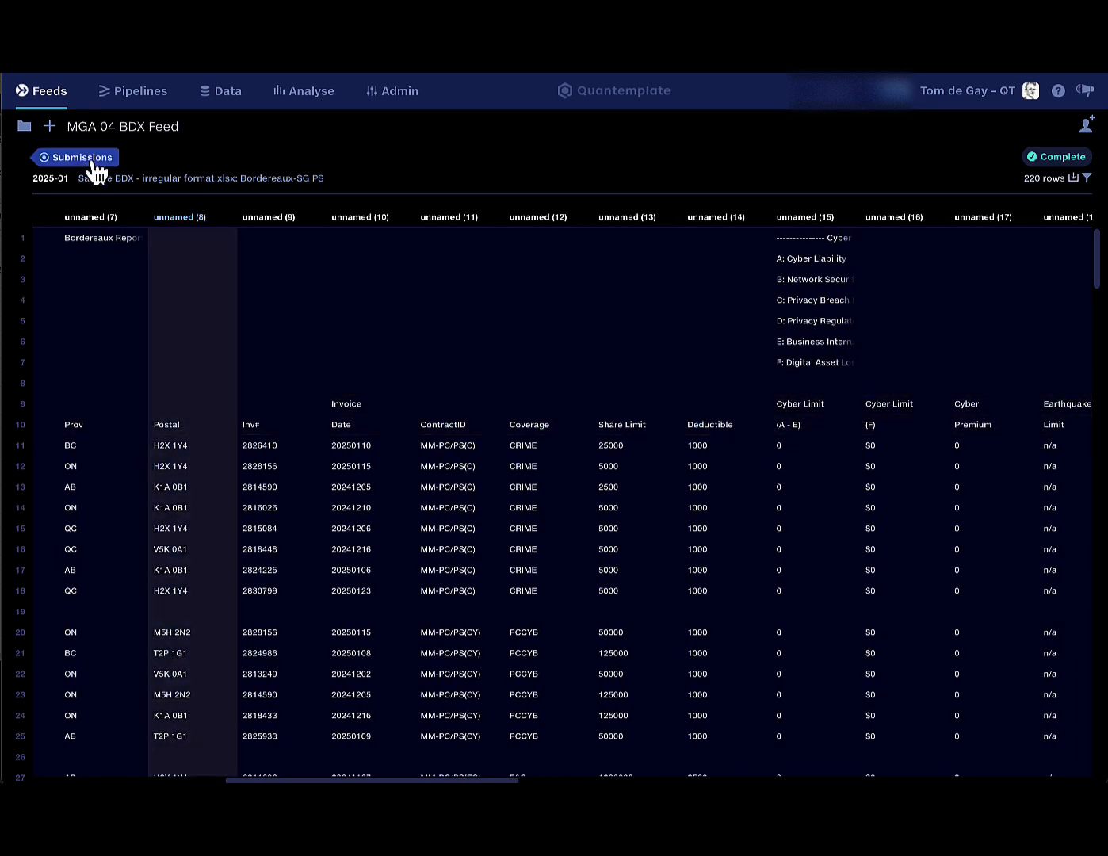
Review the header-row count in the pipeline's Detect Headers settings.
left_click(139, 91)
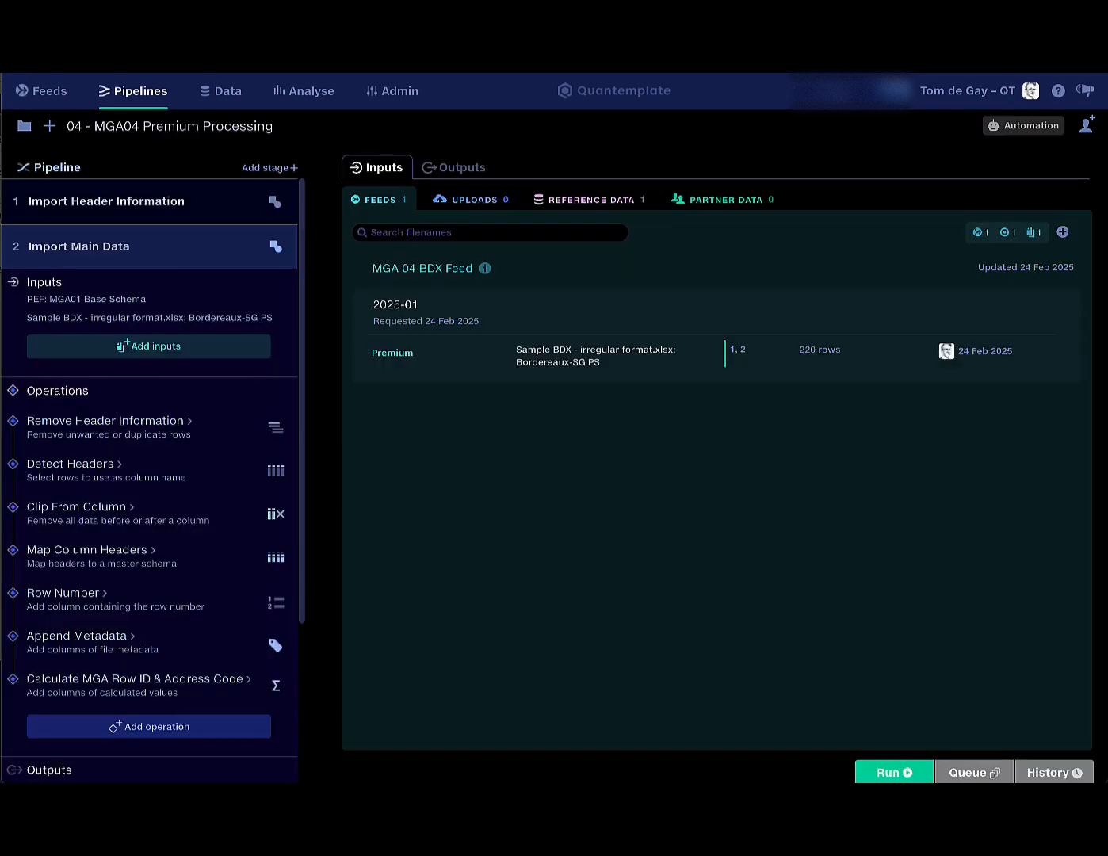
left_click(103, 475)
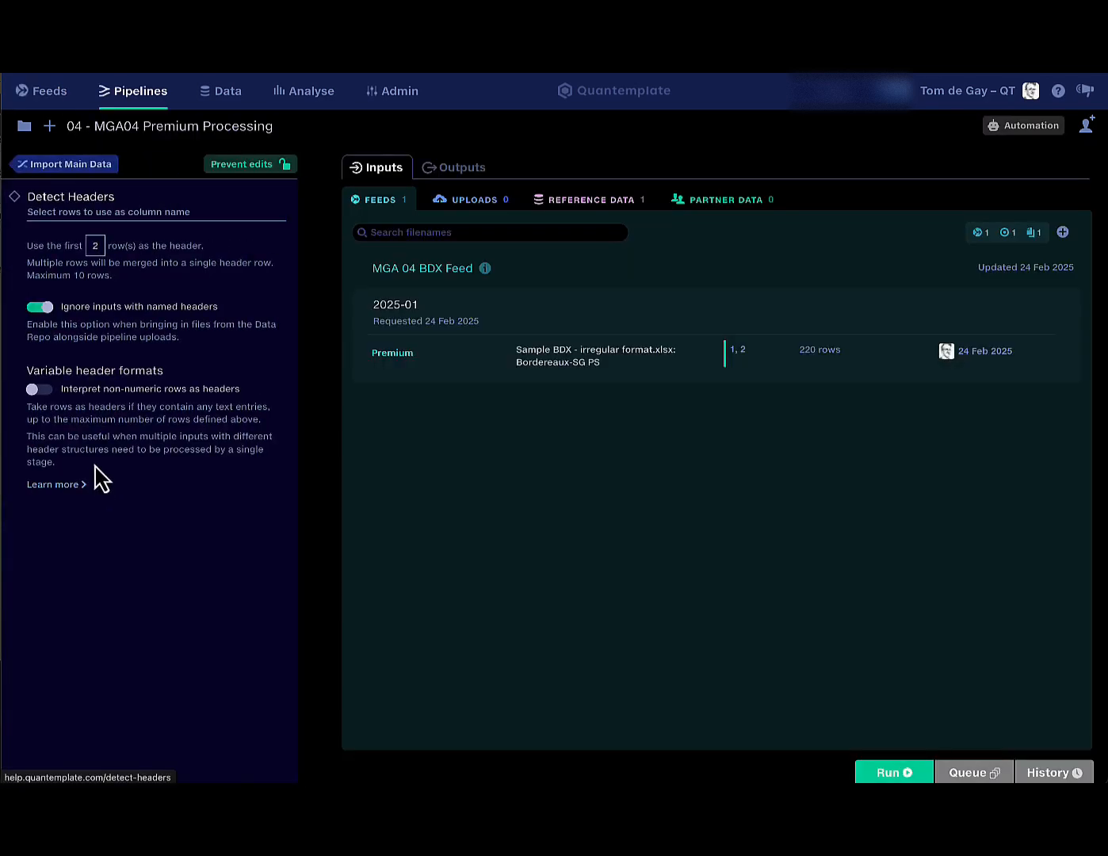
left_click(96, 252)
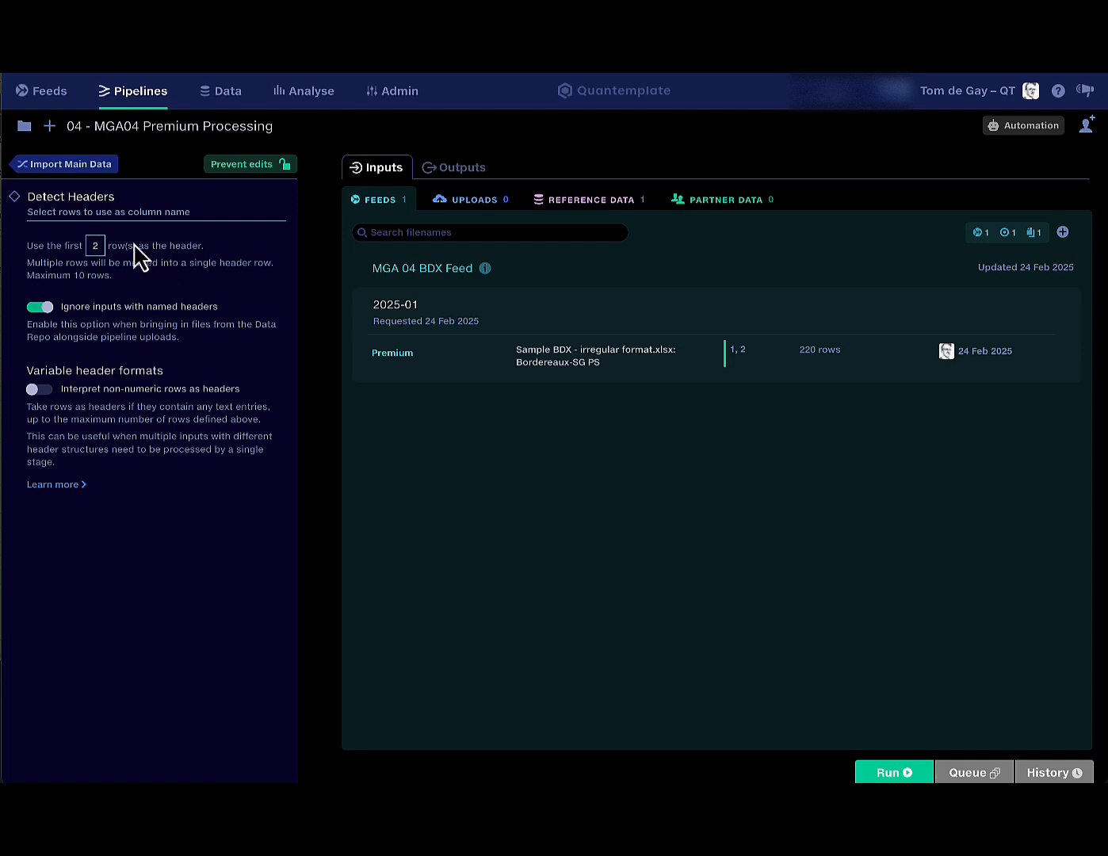
left_click(90, 164)
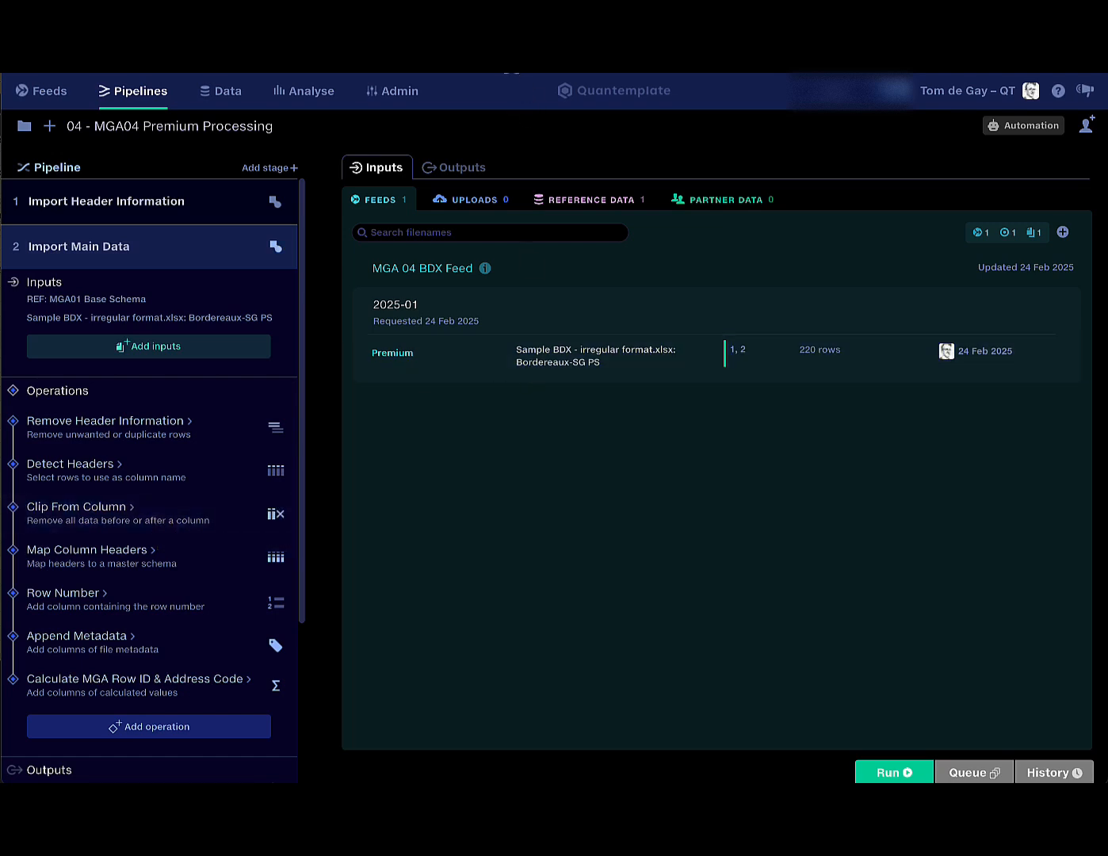
Recheck the raw submission's unnamed columns and return to the feed's submissions list.
key("ctrl+Tab")
scroll(738, 415, "right", 9)
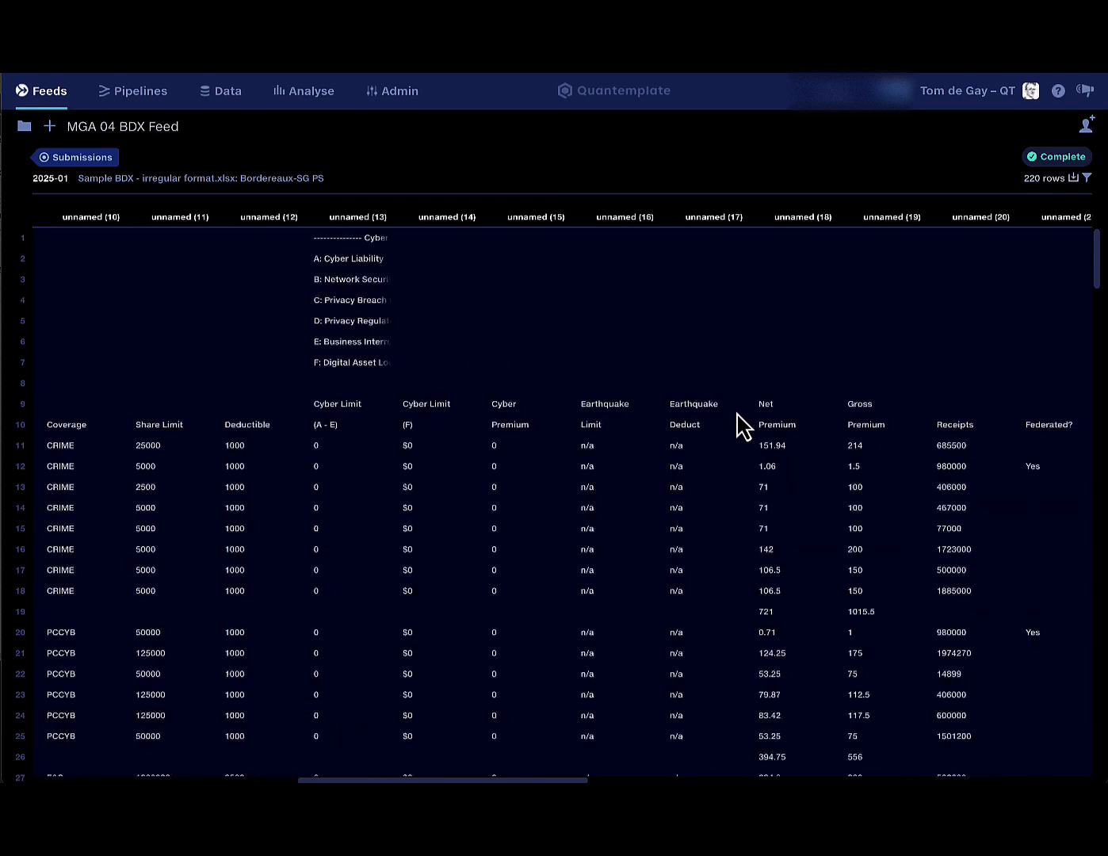
scroll(738, 427, "right", 10)
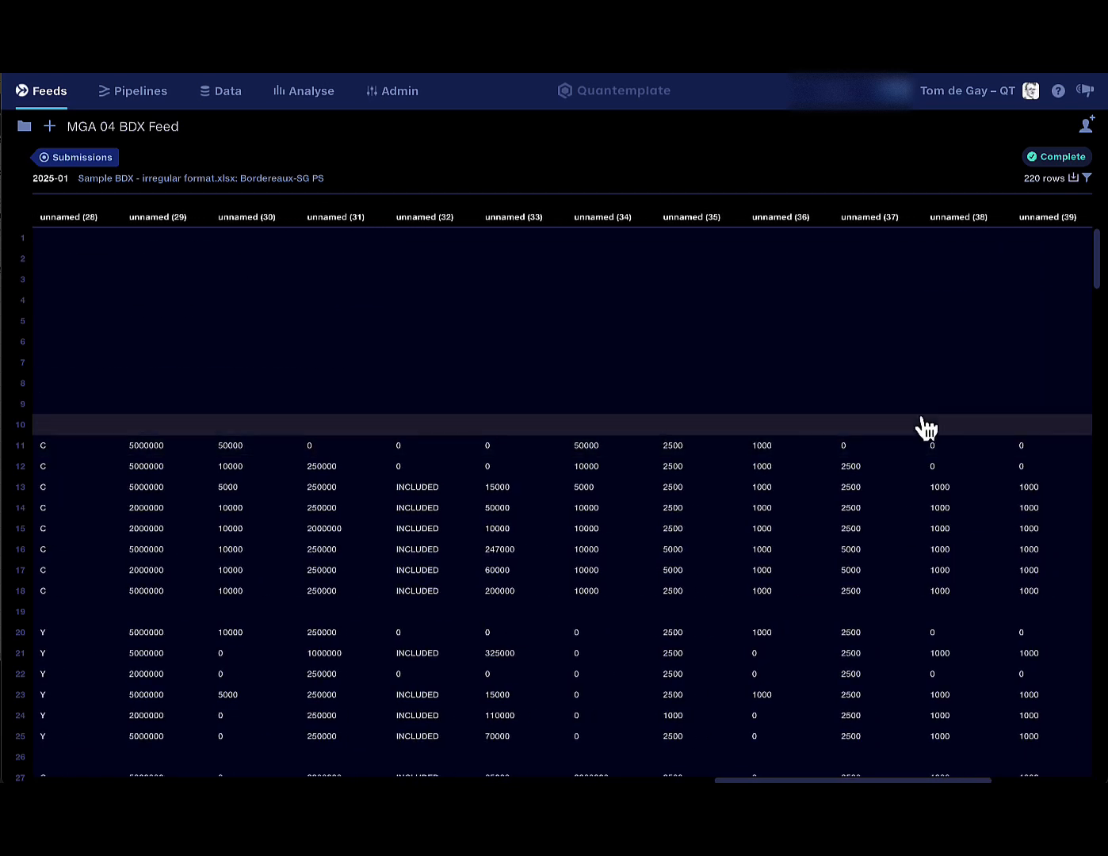
scroll(973, 431, "left", 10)
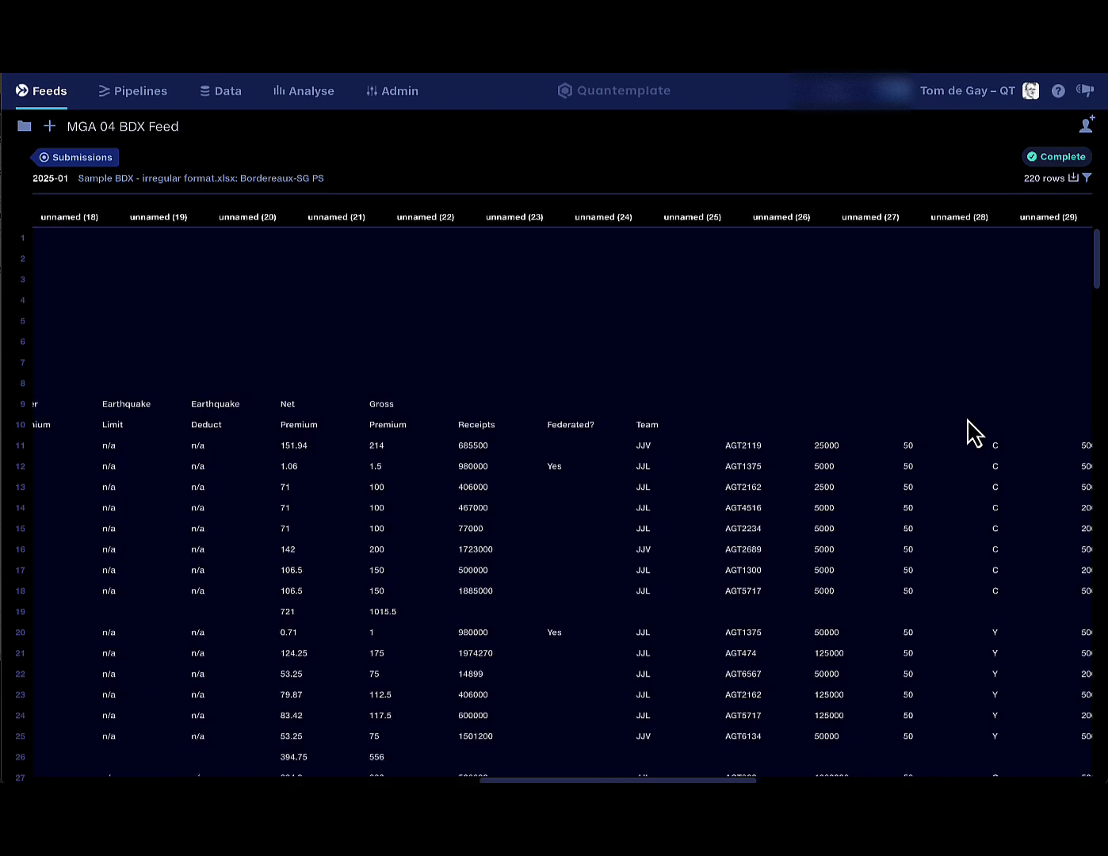
scroll(822, 434, "right", 2)
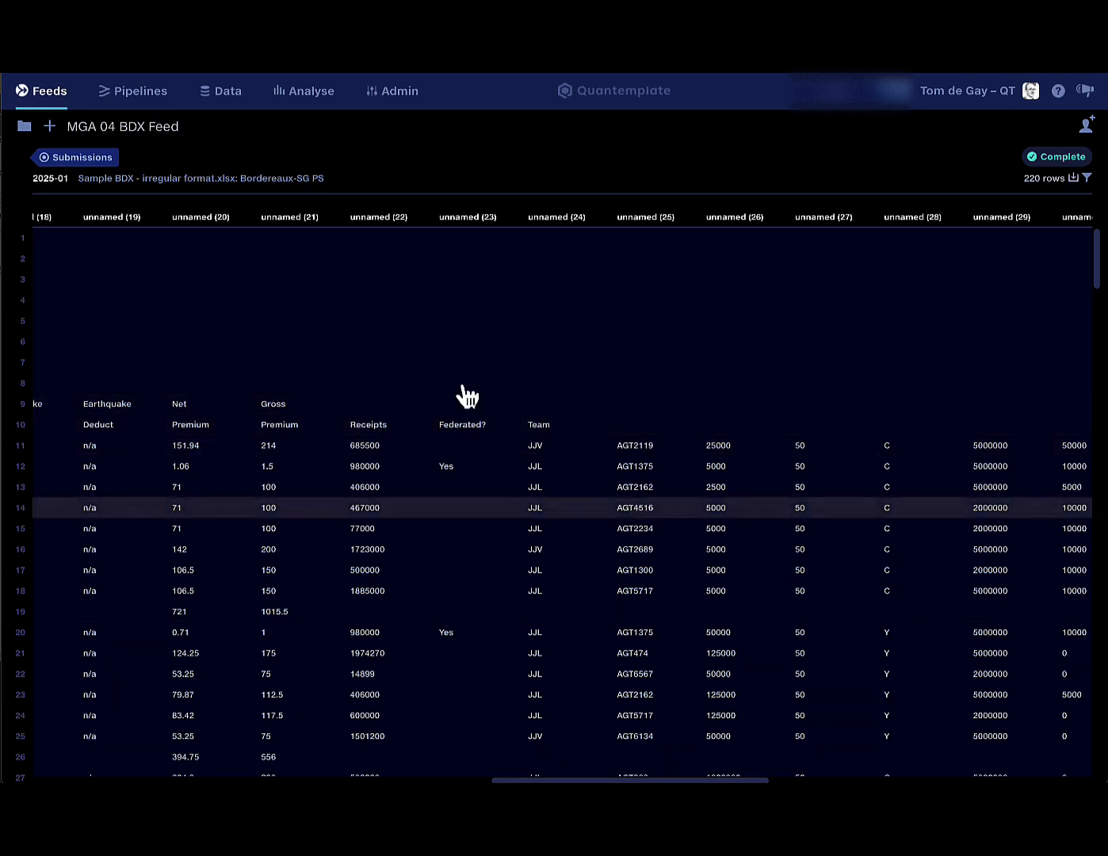
left_click(82, 157)
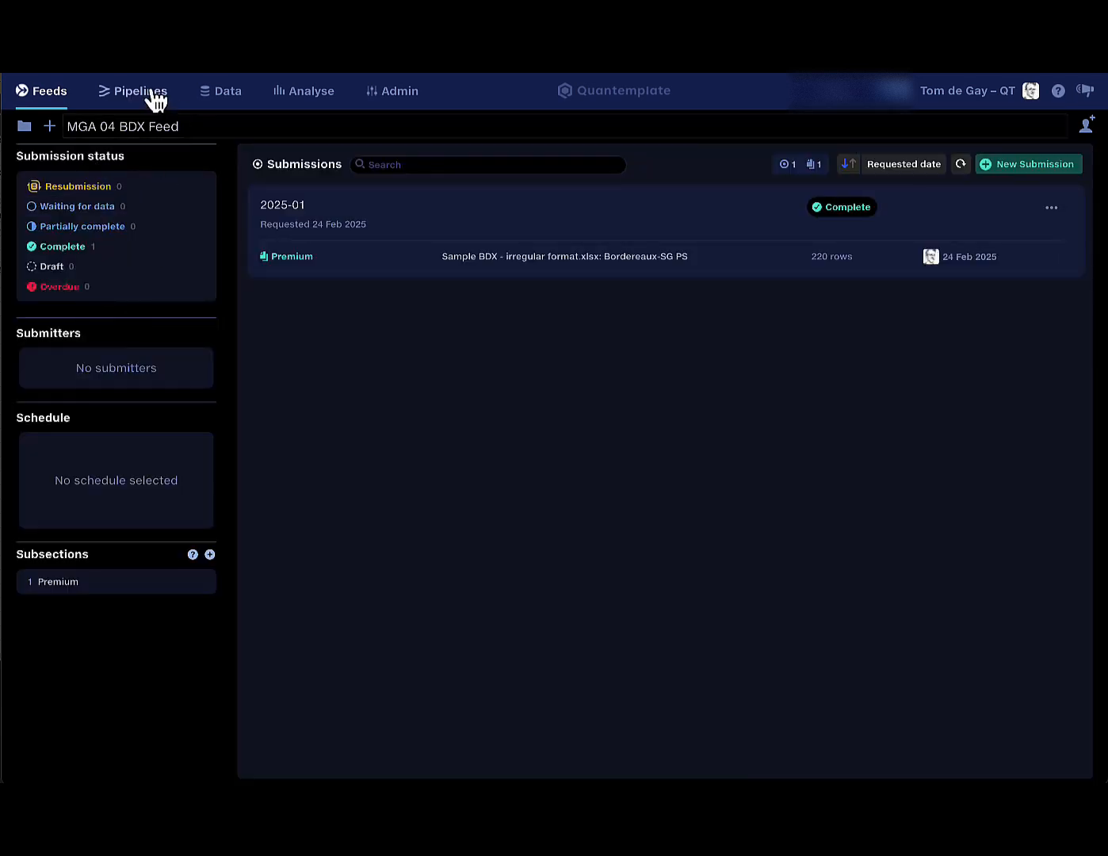
Reopen the MGA04 pipeline's Import Main Data stage and review the Clip From Column settings.
left_click(151, 96)
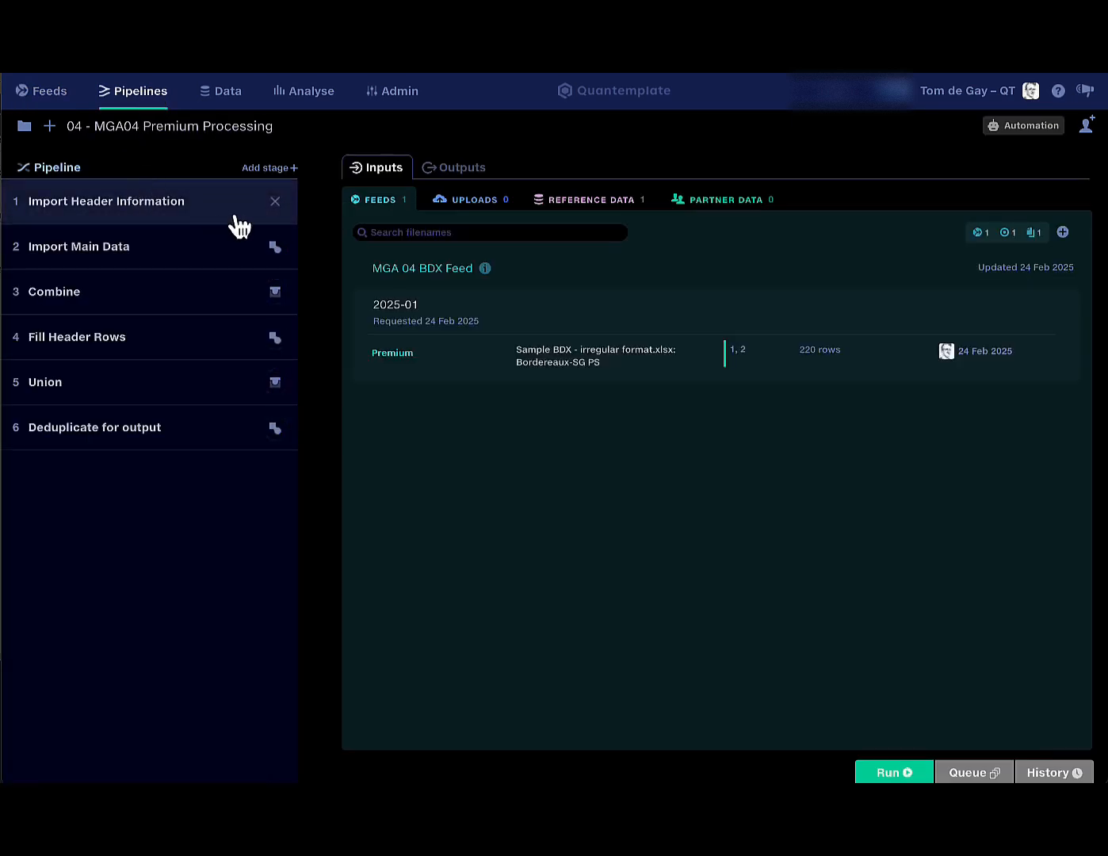
left_click(231, 251)
left_click(176, 536)
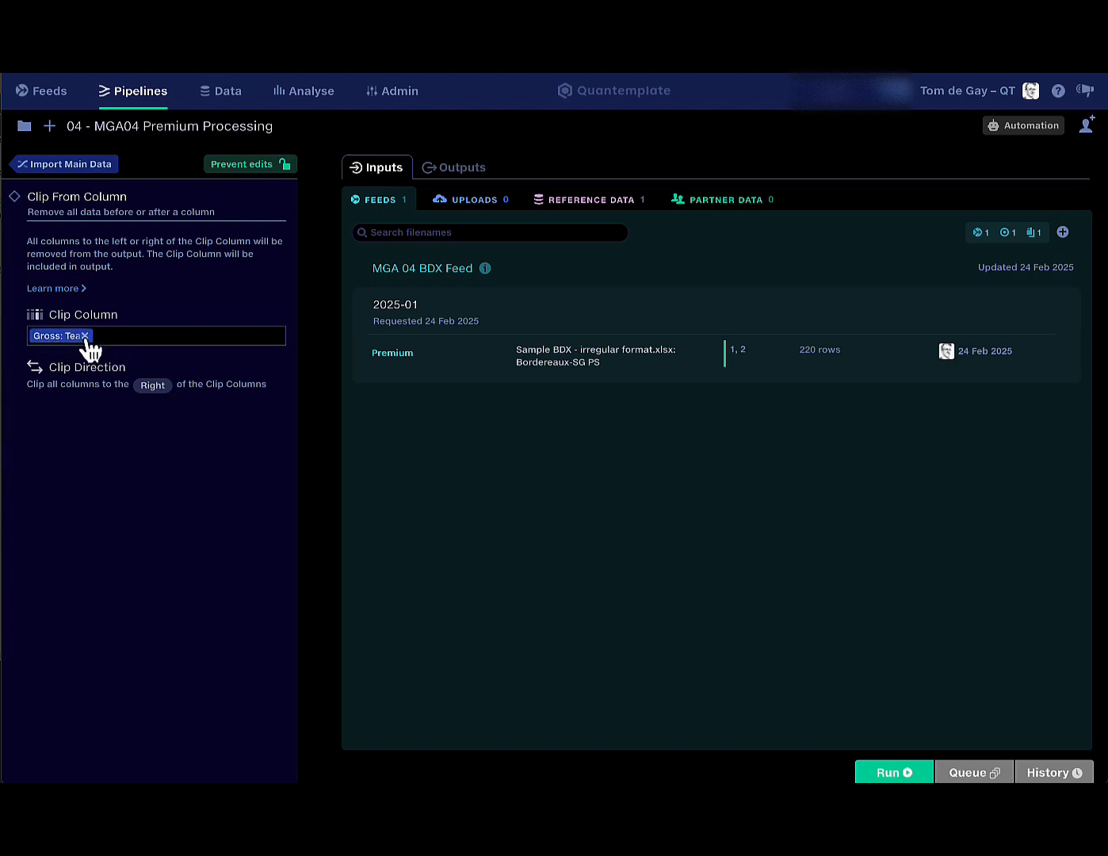
left_click(73, 164)
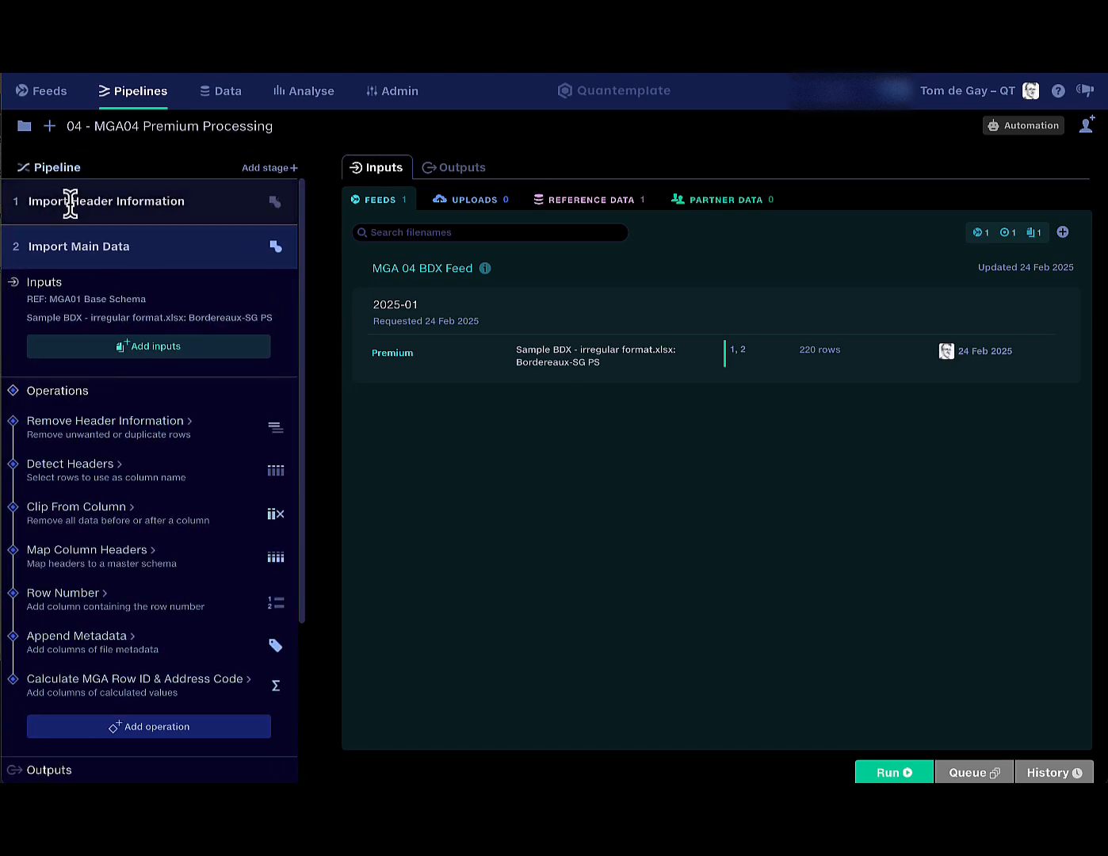
Review Map Column Headers, with 16 columns mapped and 10 unmapped, then return to the stage overview.
left_click(166, 571)
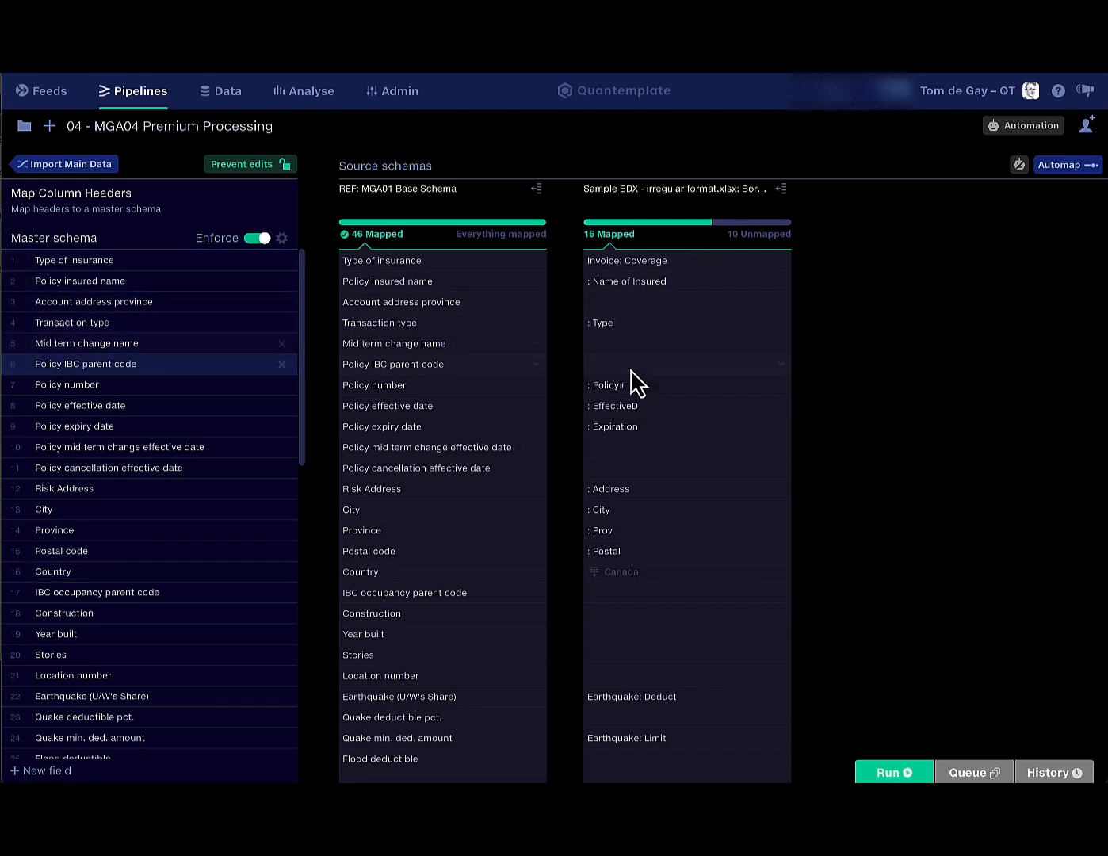
scroll(638, 445, "down", 1)
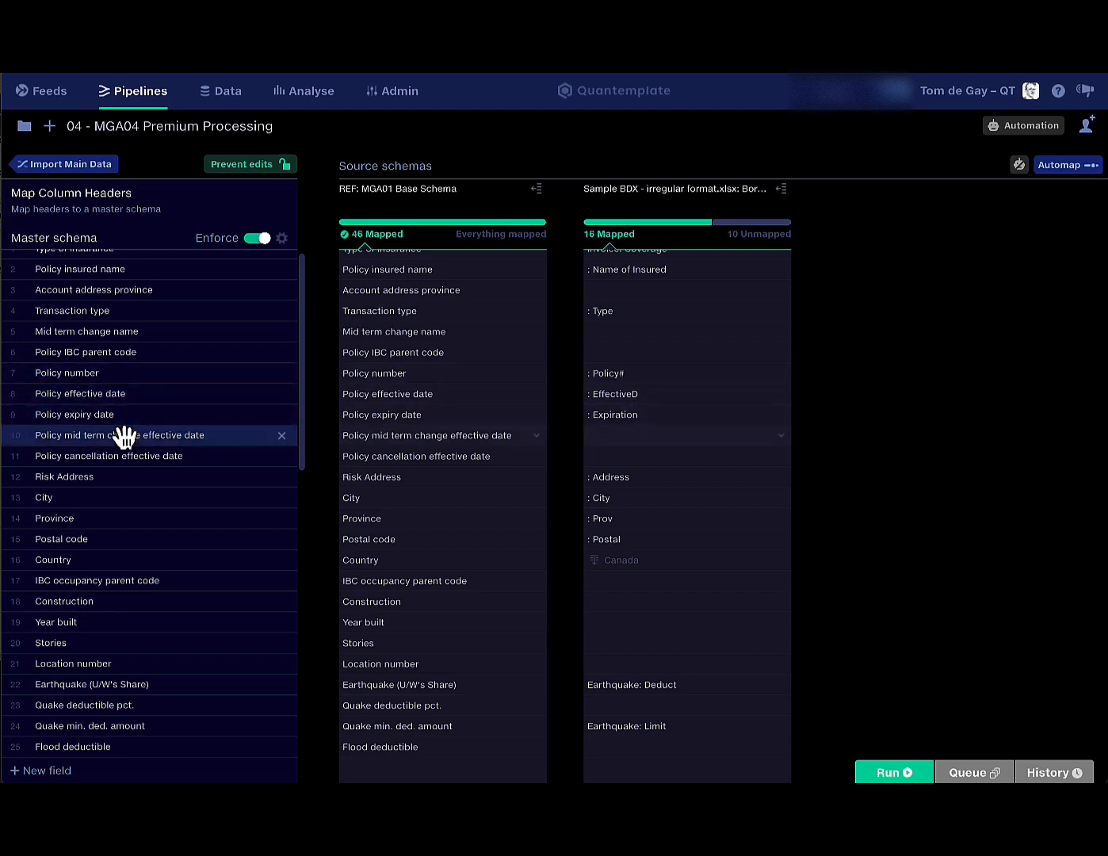
left_click(70, 165)
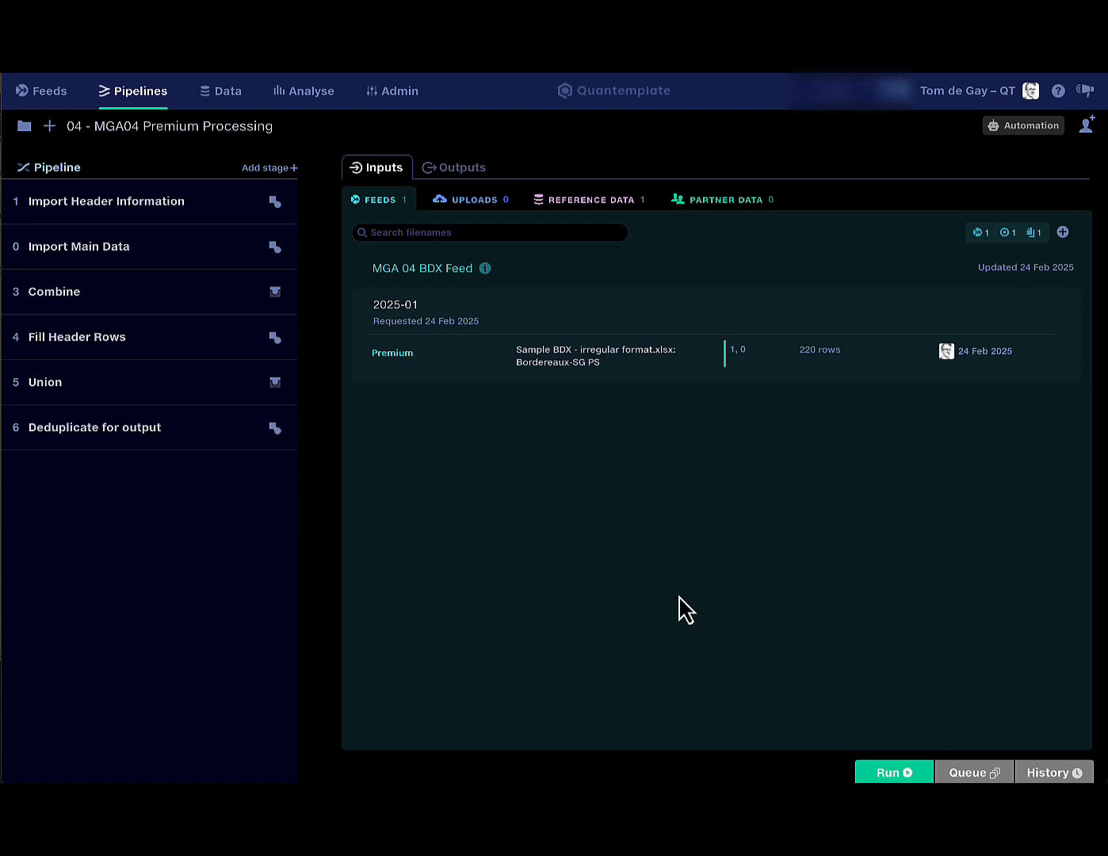
Open Run 7's Import Main Data output and scroll through its 203 mapped policy rows.
left_click(471, 175)
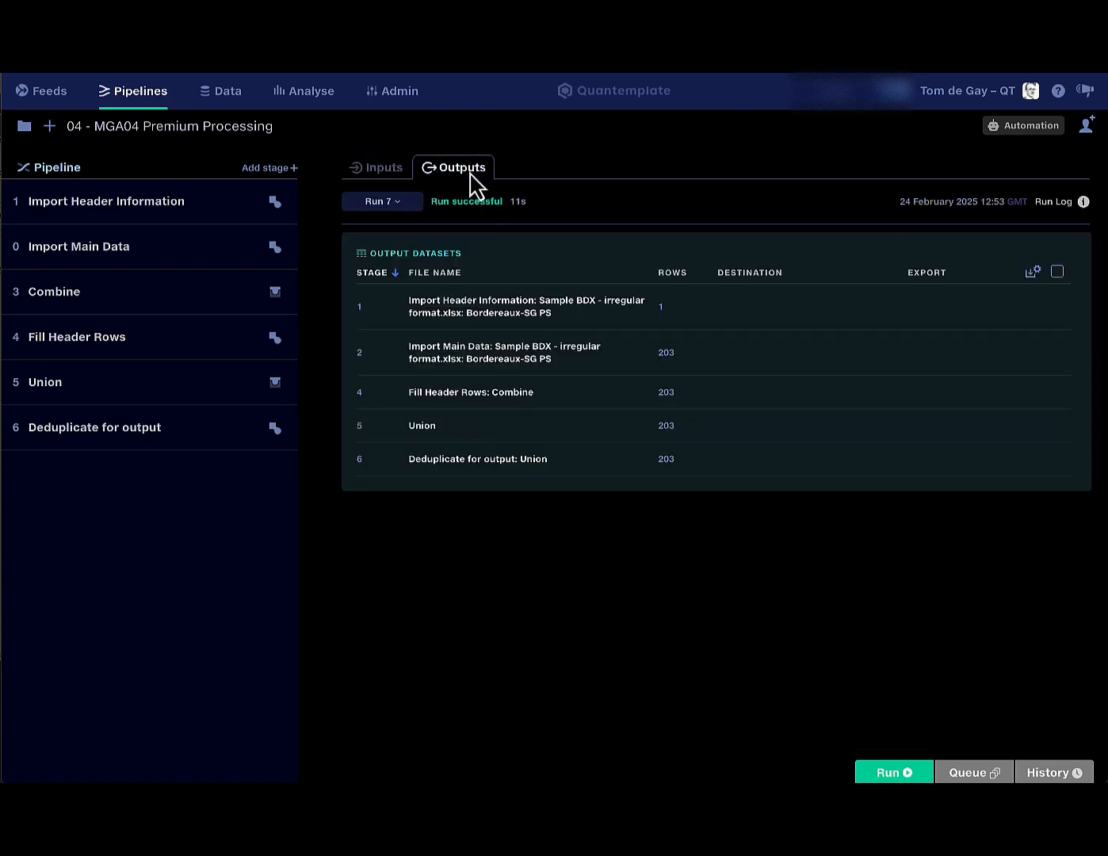
left_click(479, 310)
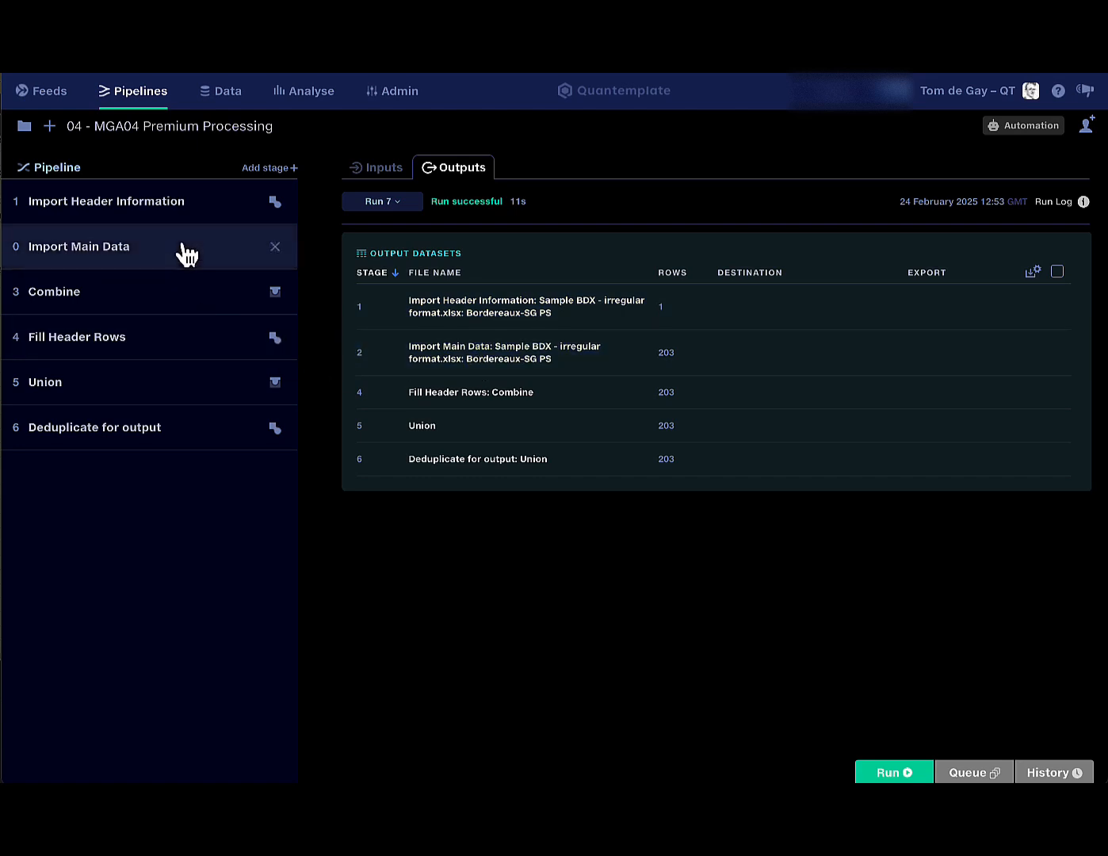
left_click(464, 366)
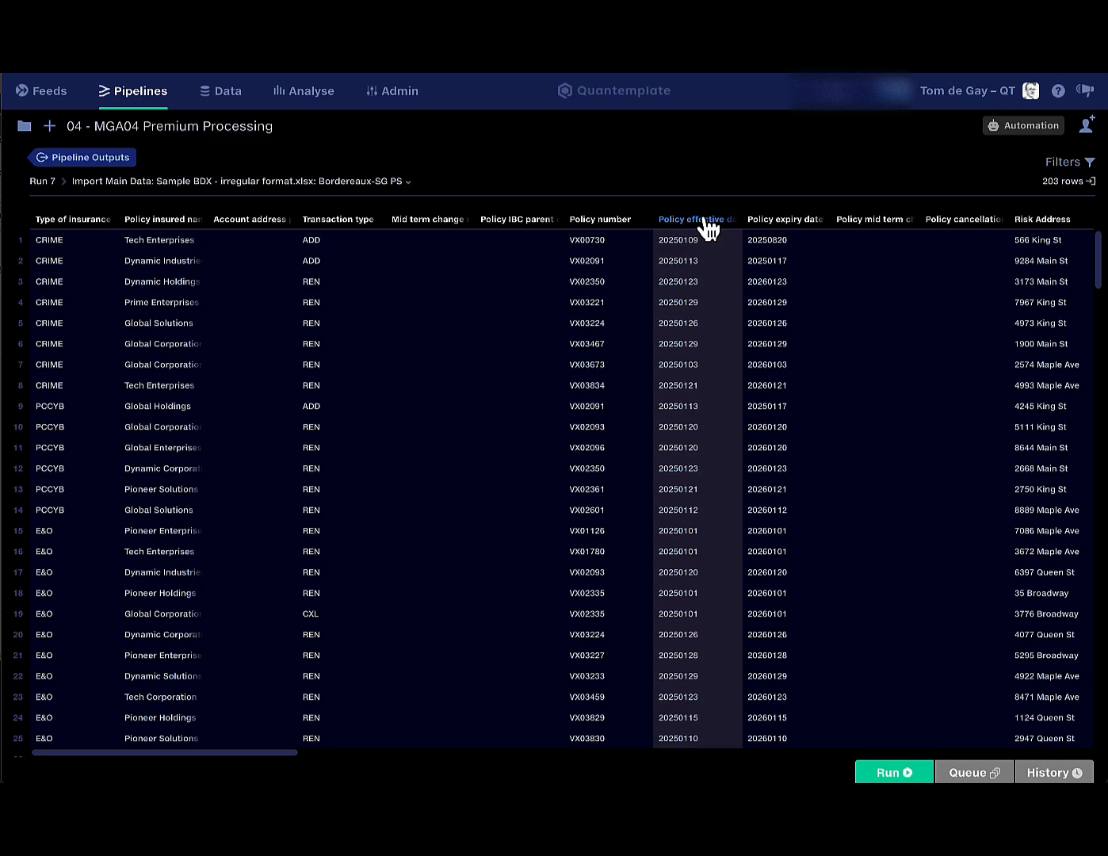
scroll(670, 507, "down", 6)
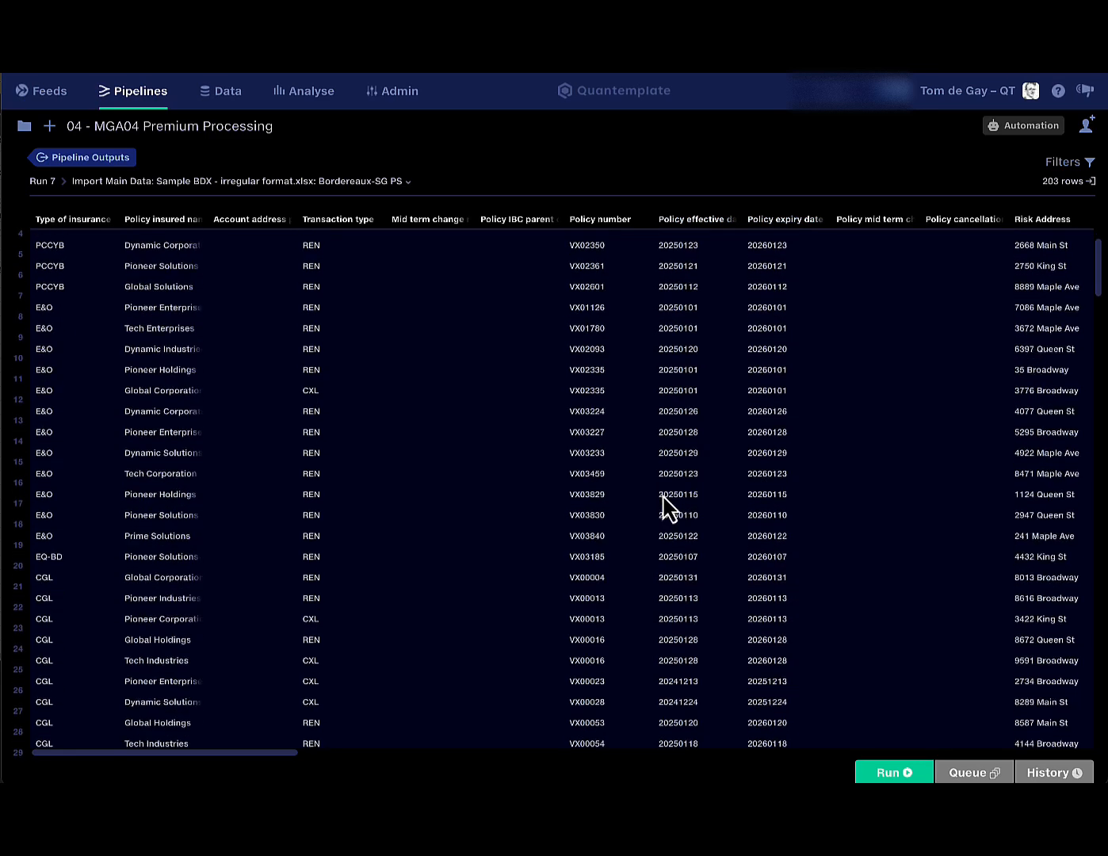
scroll(671, 507, "down", 11)
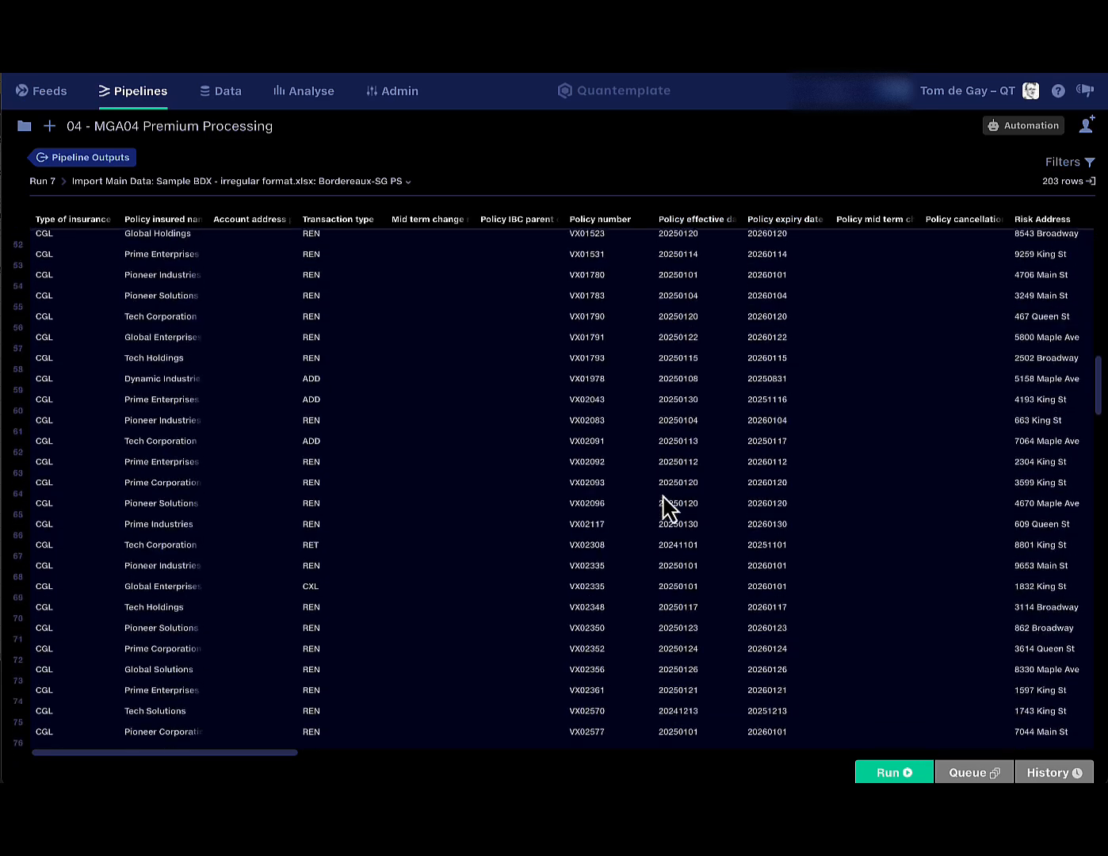
scroll(670, 507, "down", 10)
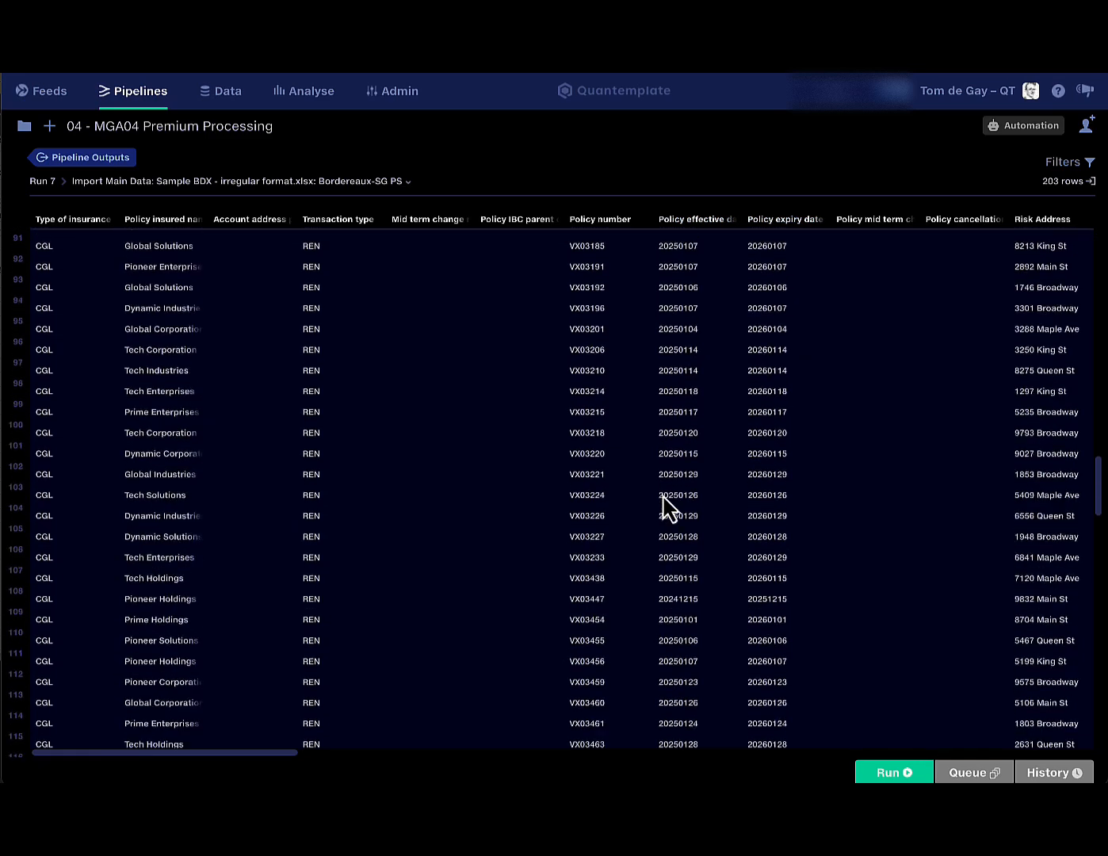
scroll(671, 507, "up", 20)
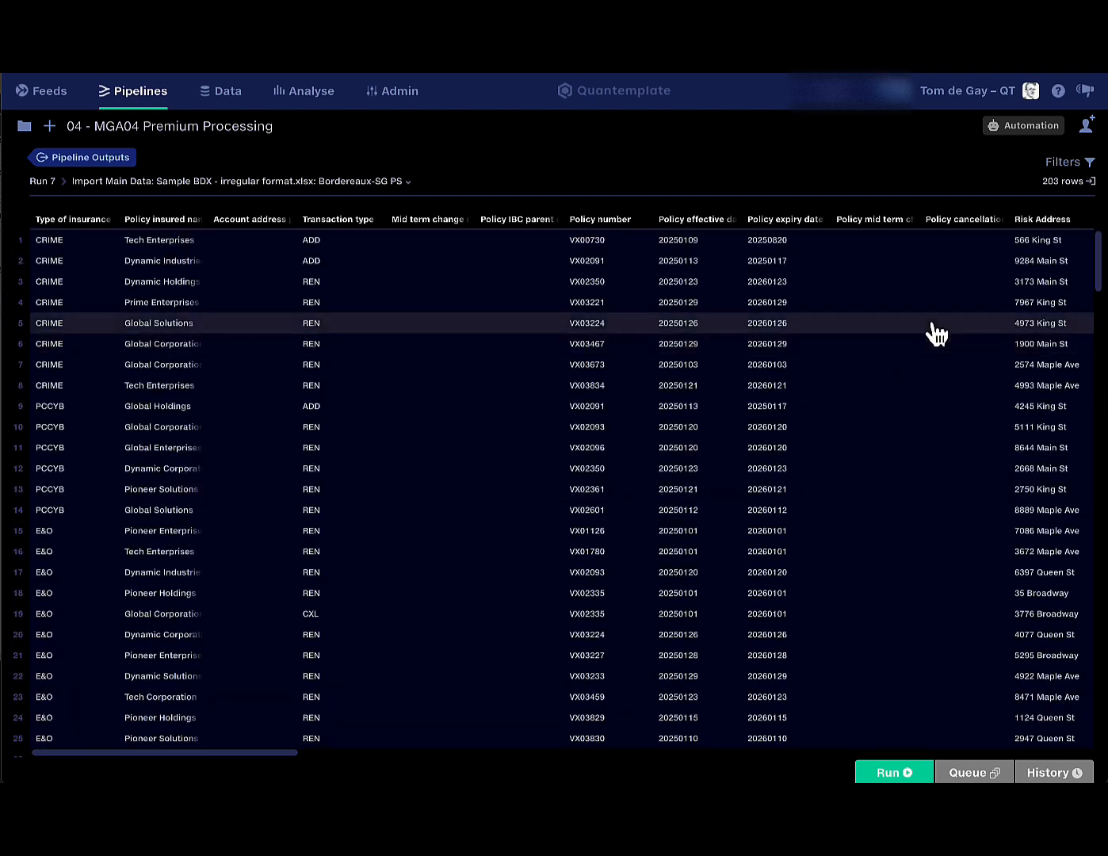
scroll(934, 336, "right", 3)
scroll(934, 329, "right", 15)
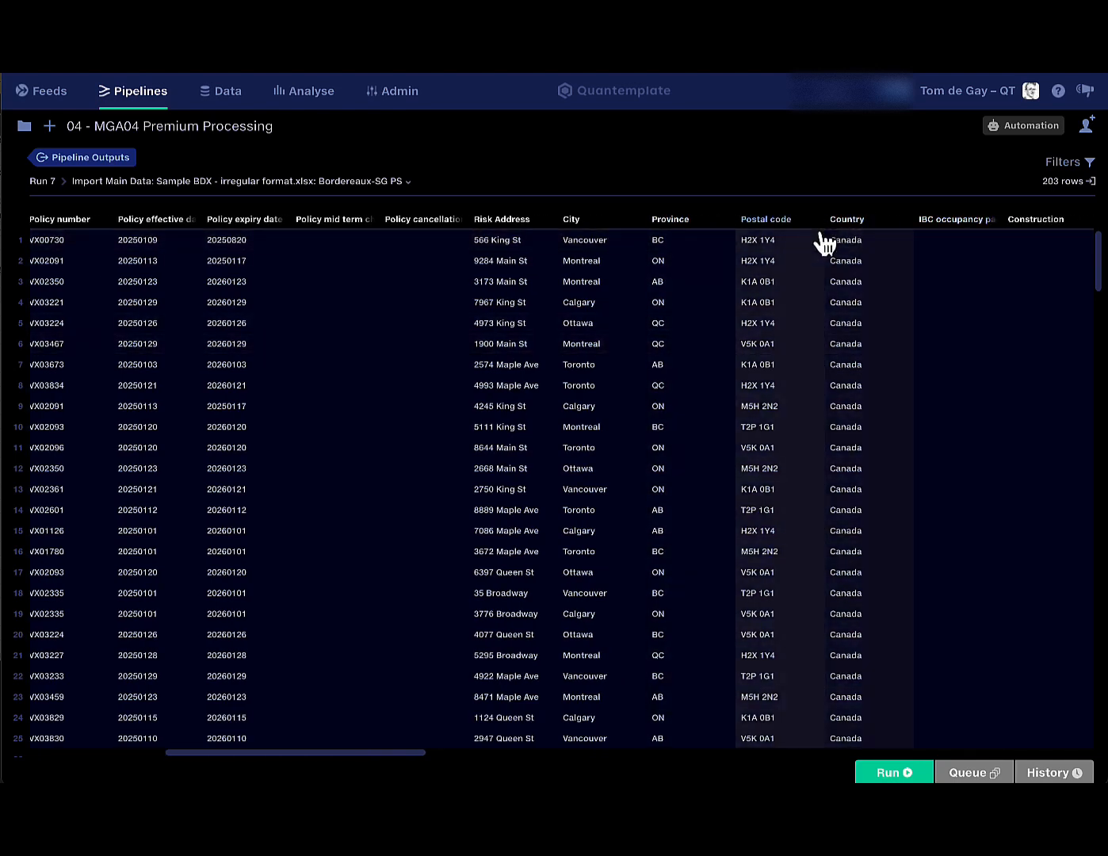
scroll(848, 365, "right", 2)
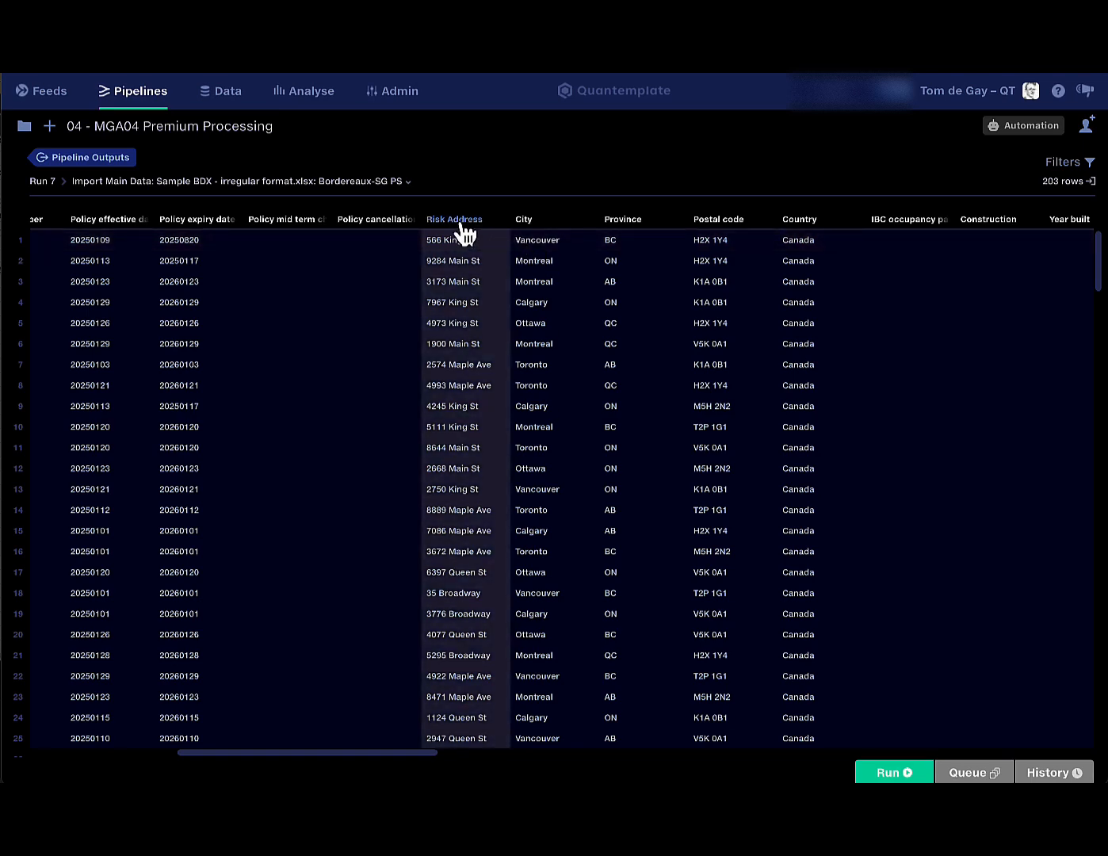
scroll(690, 457, "right", 1)
scroll(690, 452, "right", 15)
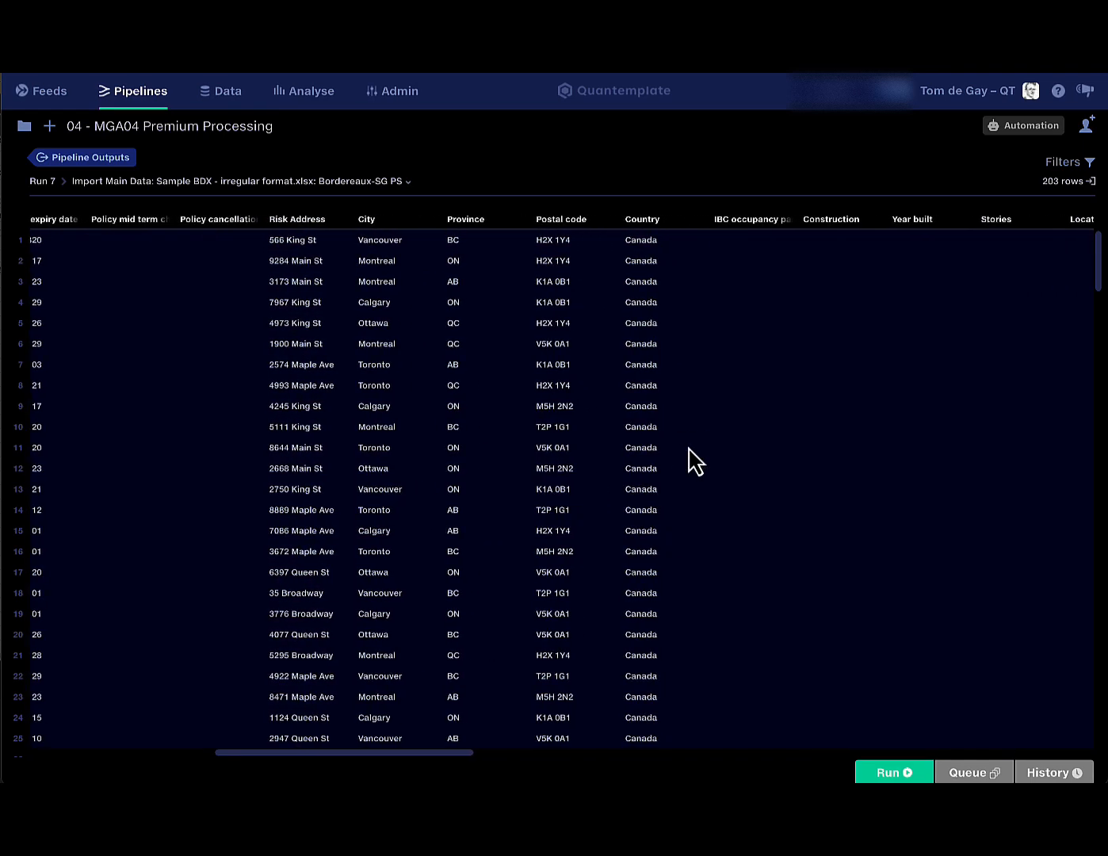
scroll(690, 461, "left", 20)
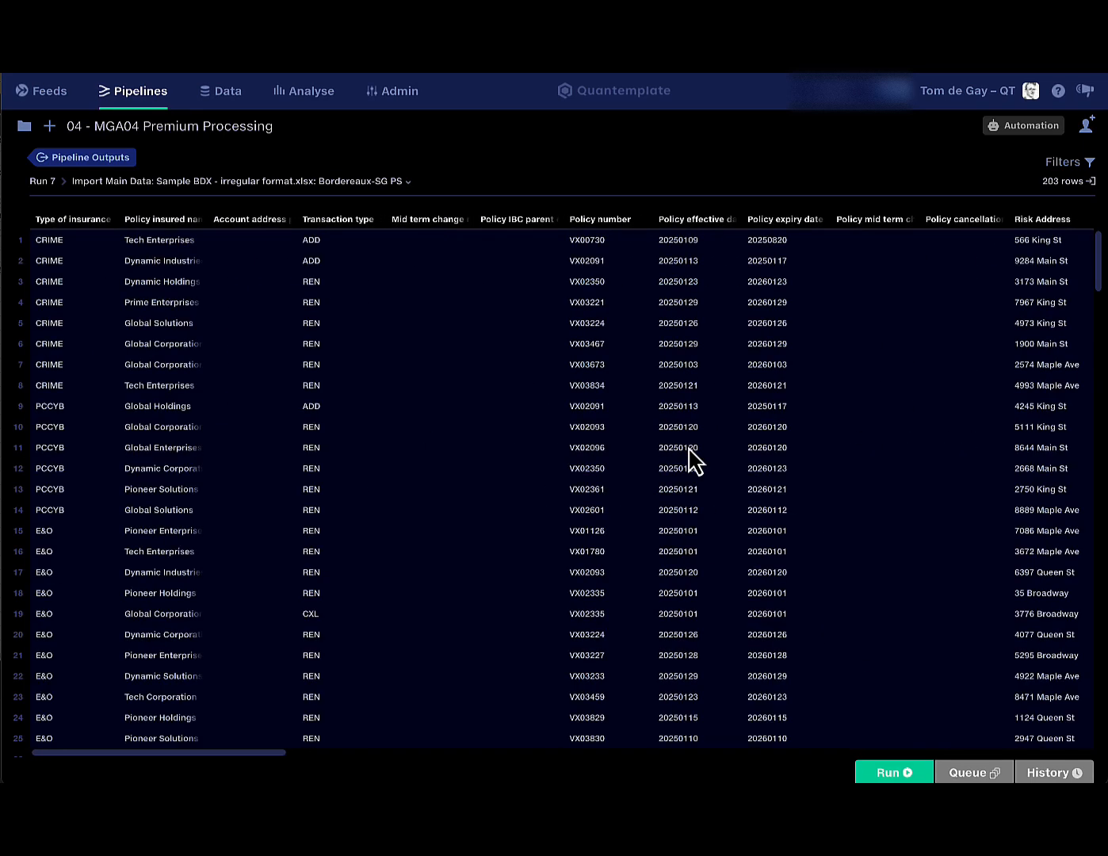
Leave the output view and return to the MGA 4 sample pipeline overview.
left_click(120, 159)
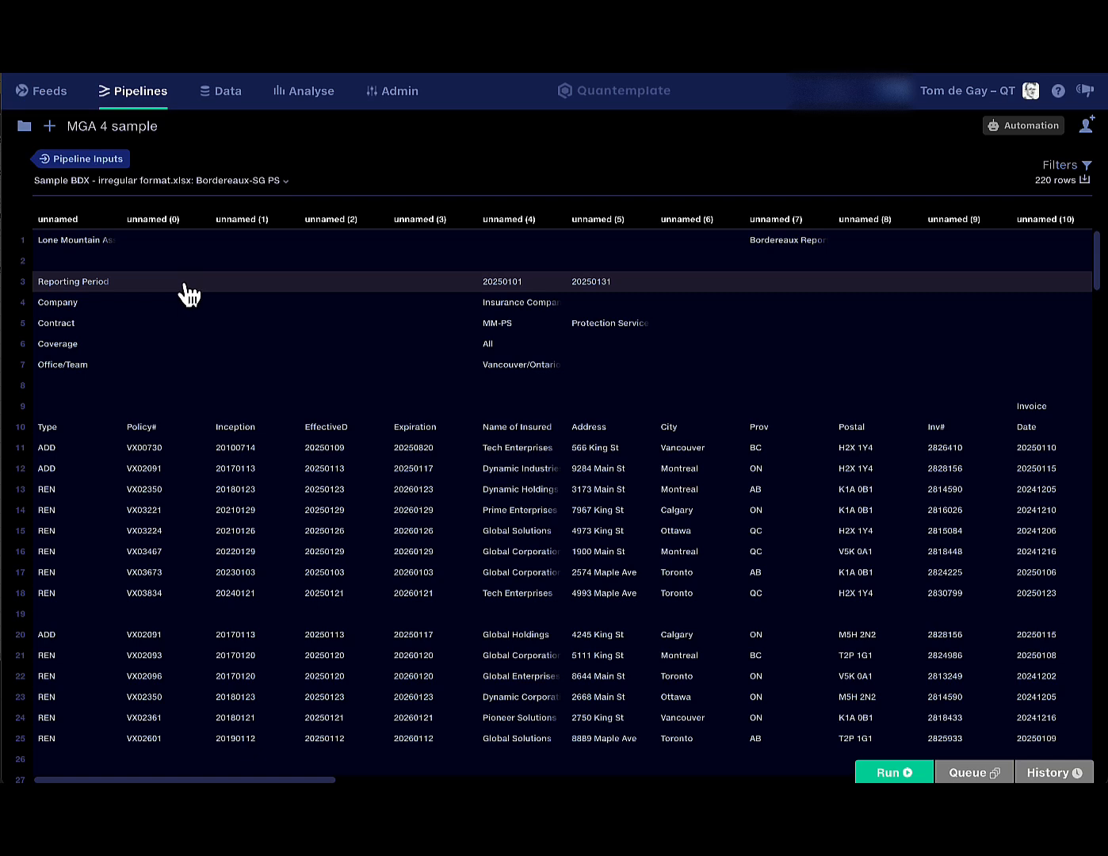
left_click(109, 163)
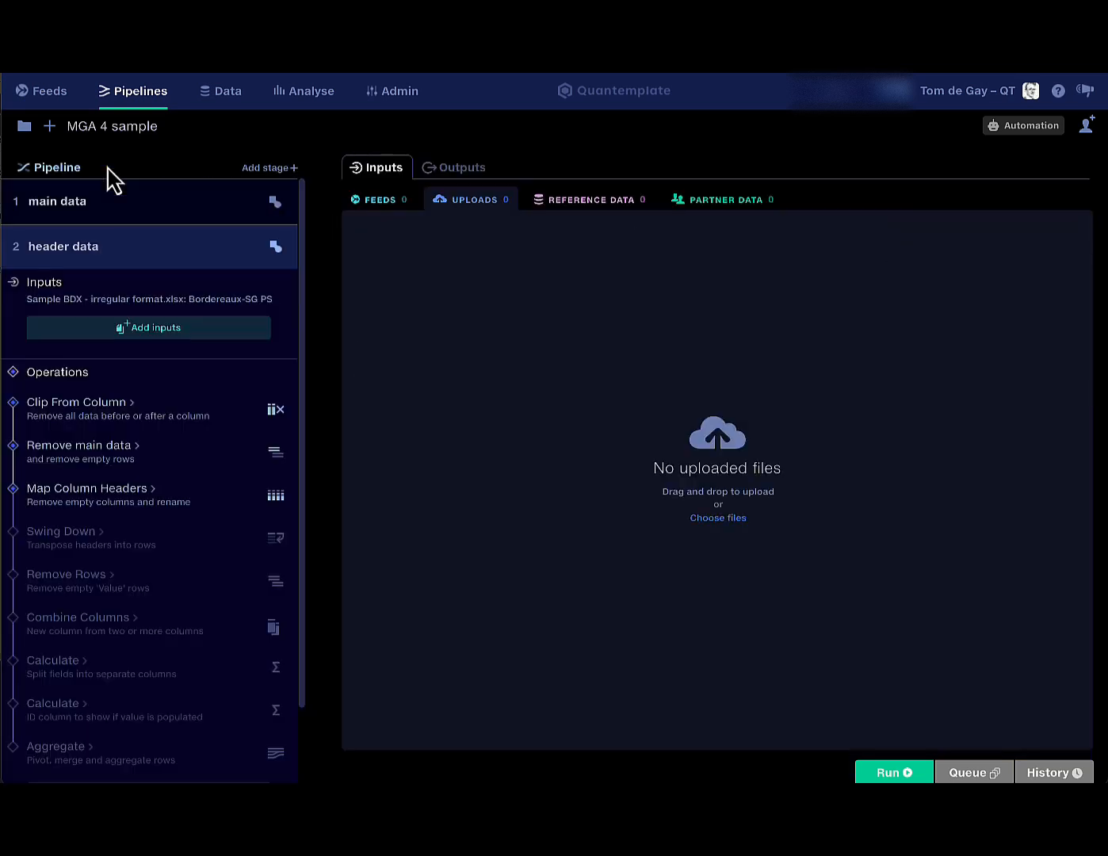
Review Clip From Column, then view Remove main data's filter on unnamed (6) and under-2-column rows.
left_click(173, 435)
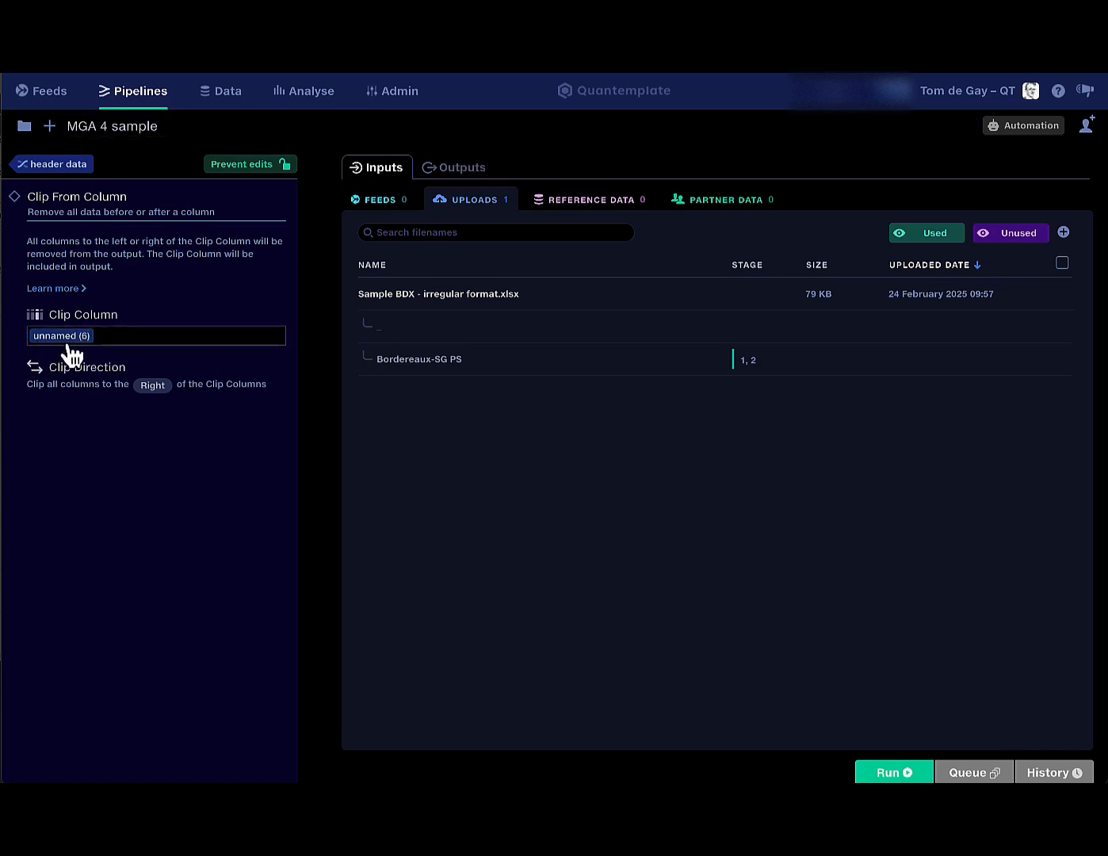
left_click(68, 166)
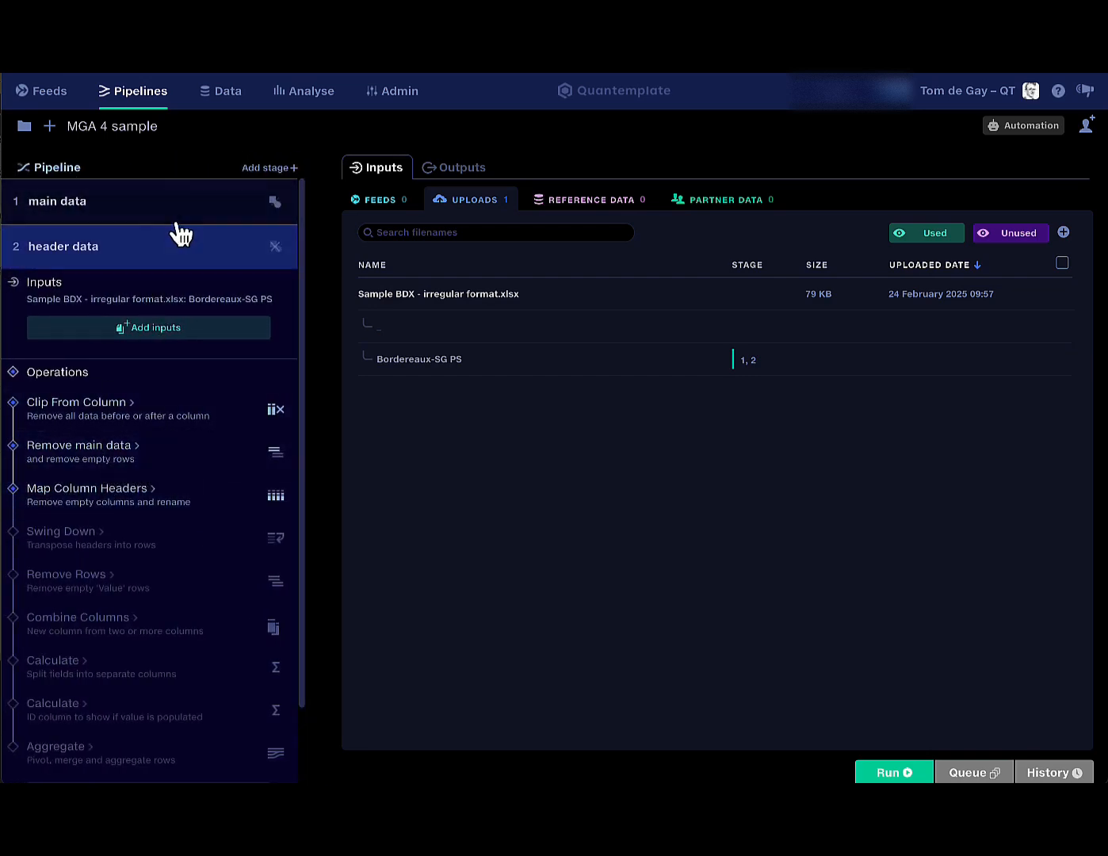
left_click(137, 461)
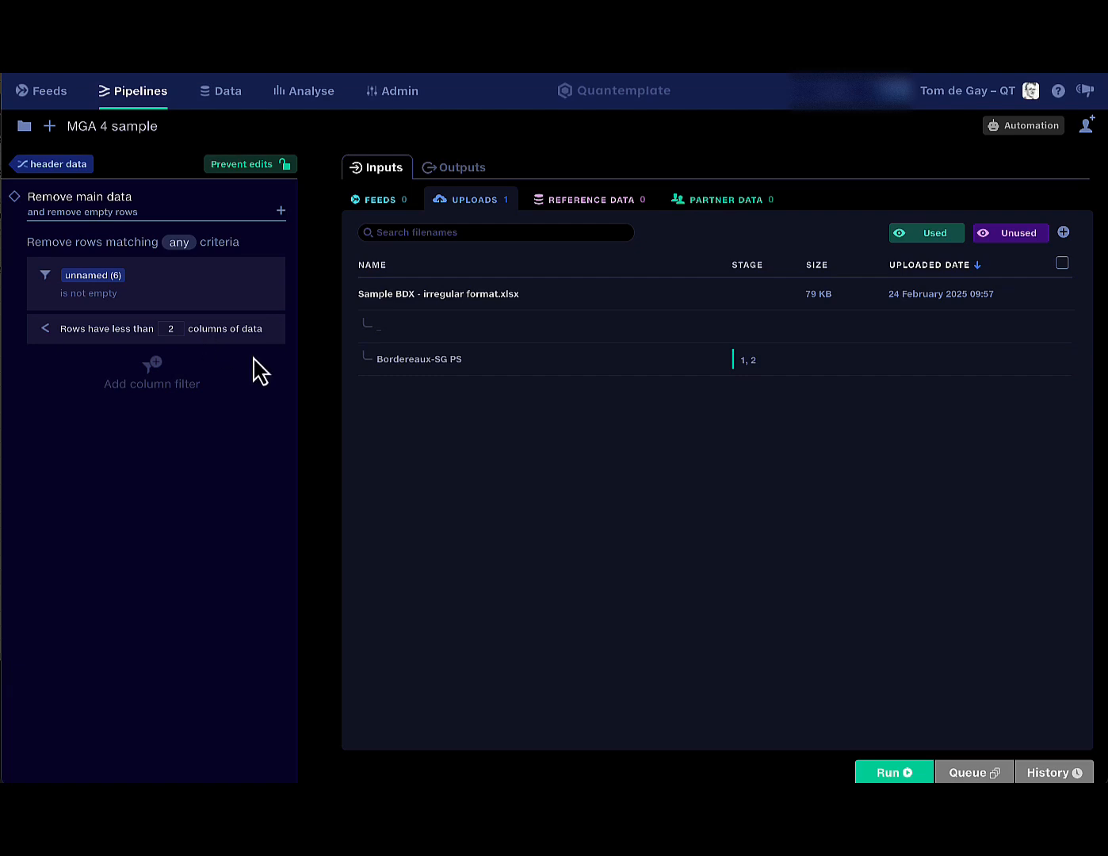
Review the Map Column Headers master schema fields Header, 1 and 2.
left_click(76, 175)
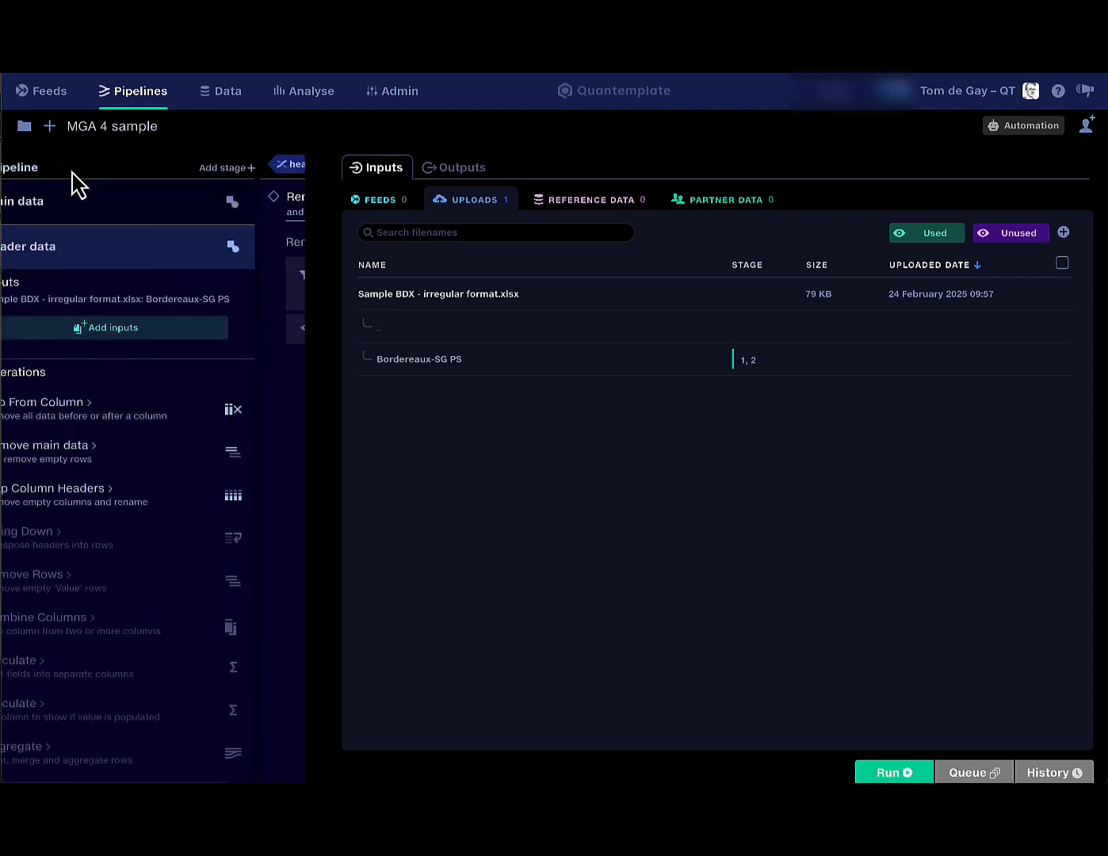
left_click(141, 512)
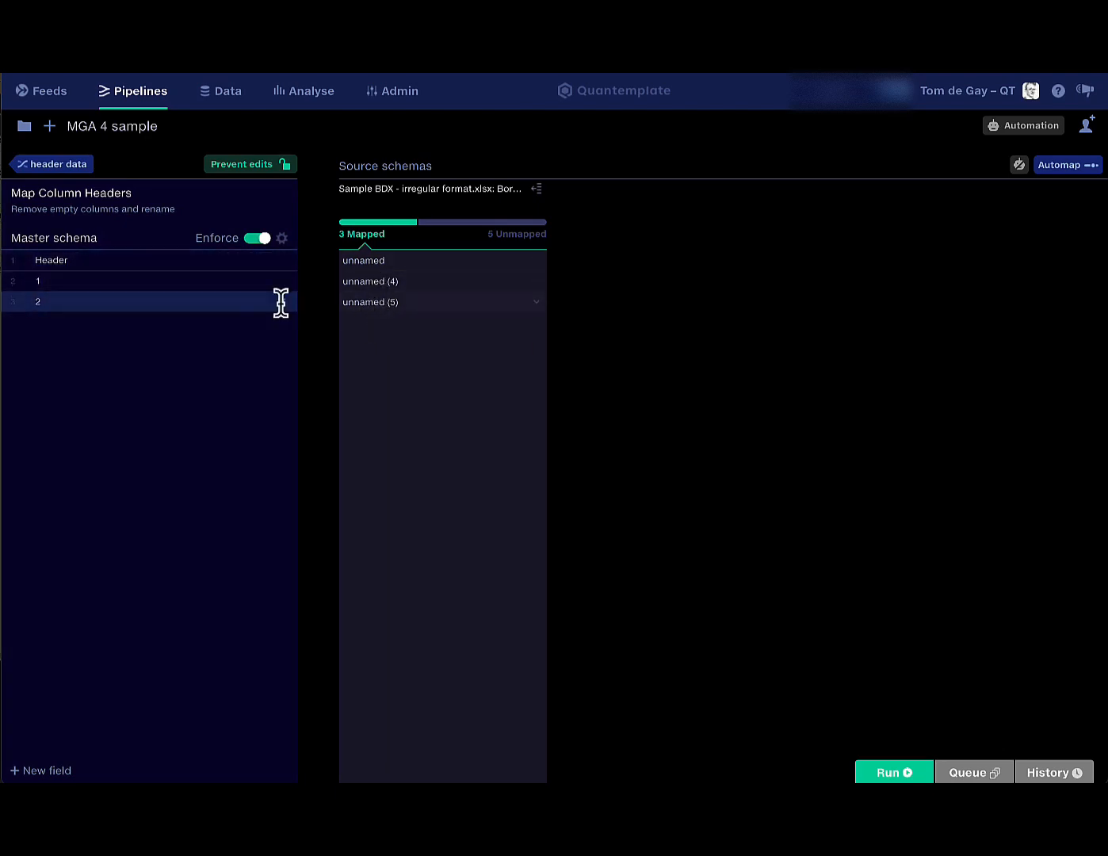
left_click(180, 281)
left_click(174, 263)
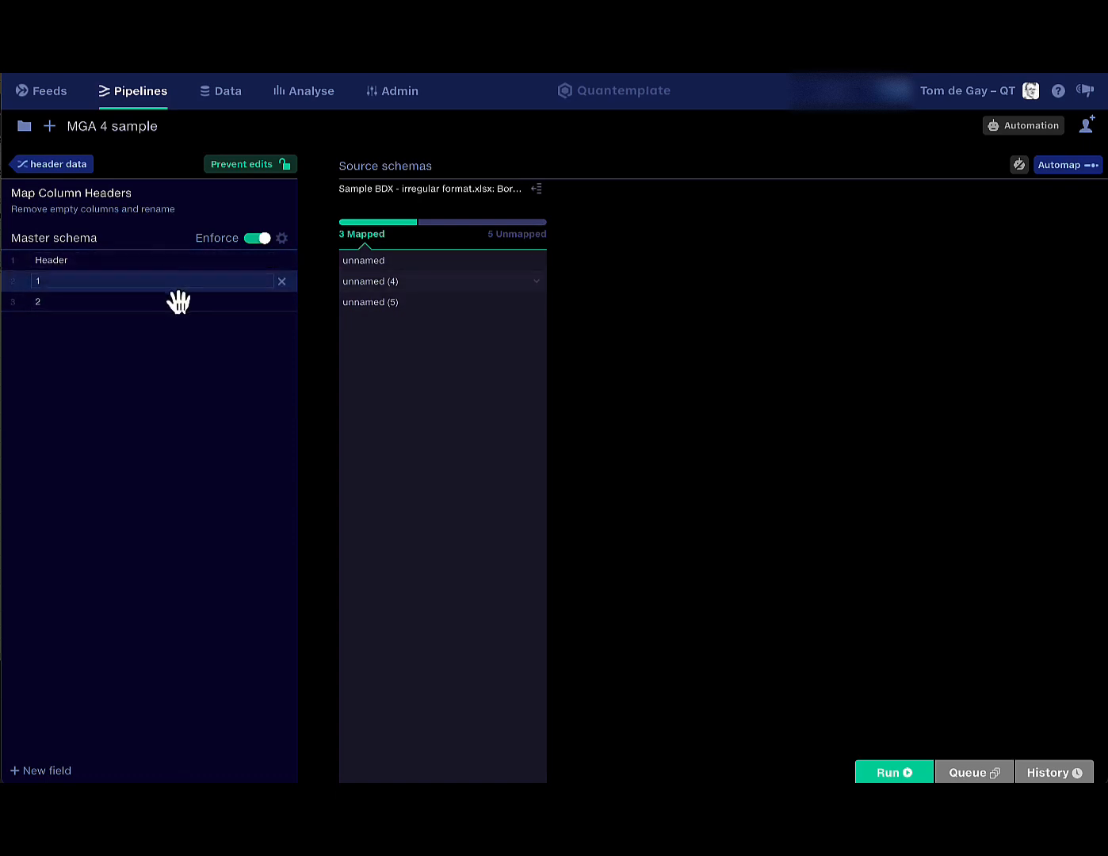
left_click(169, 301)
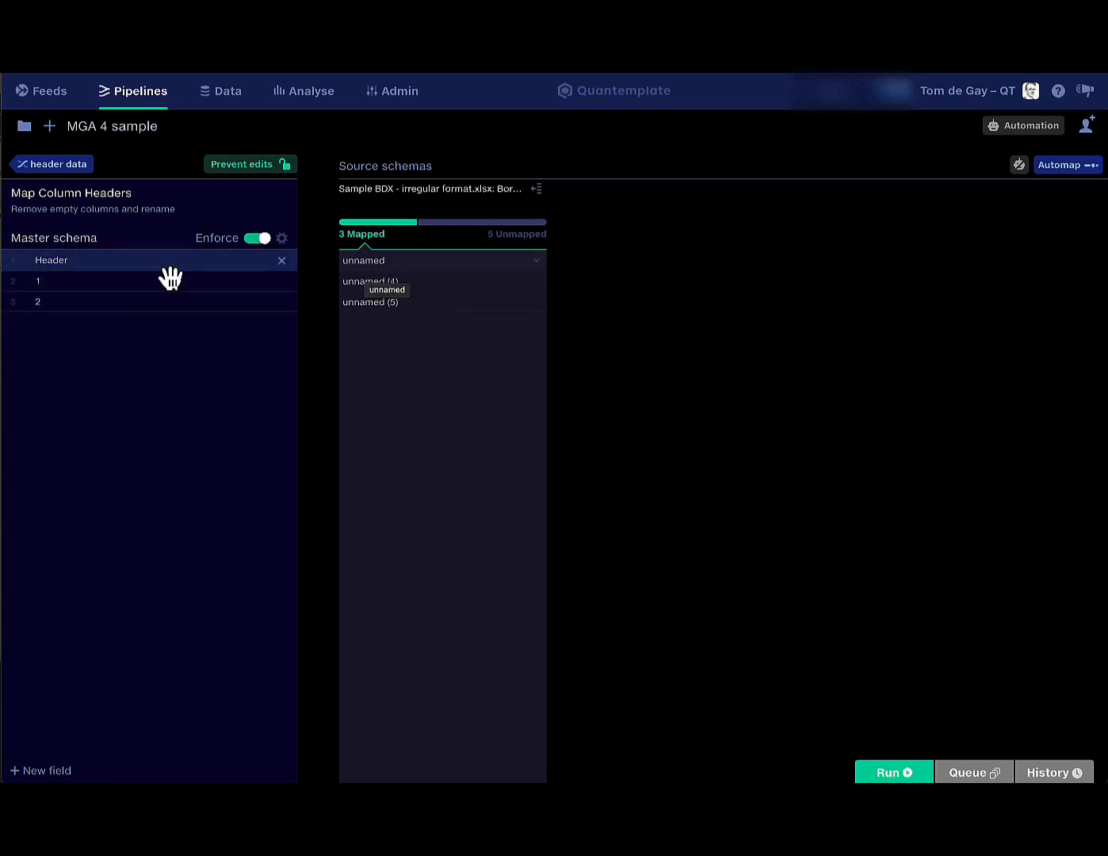
left_click(118, 266)
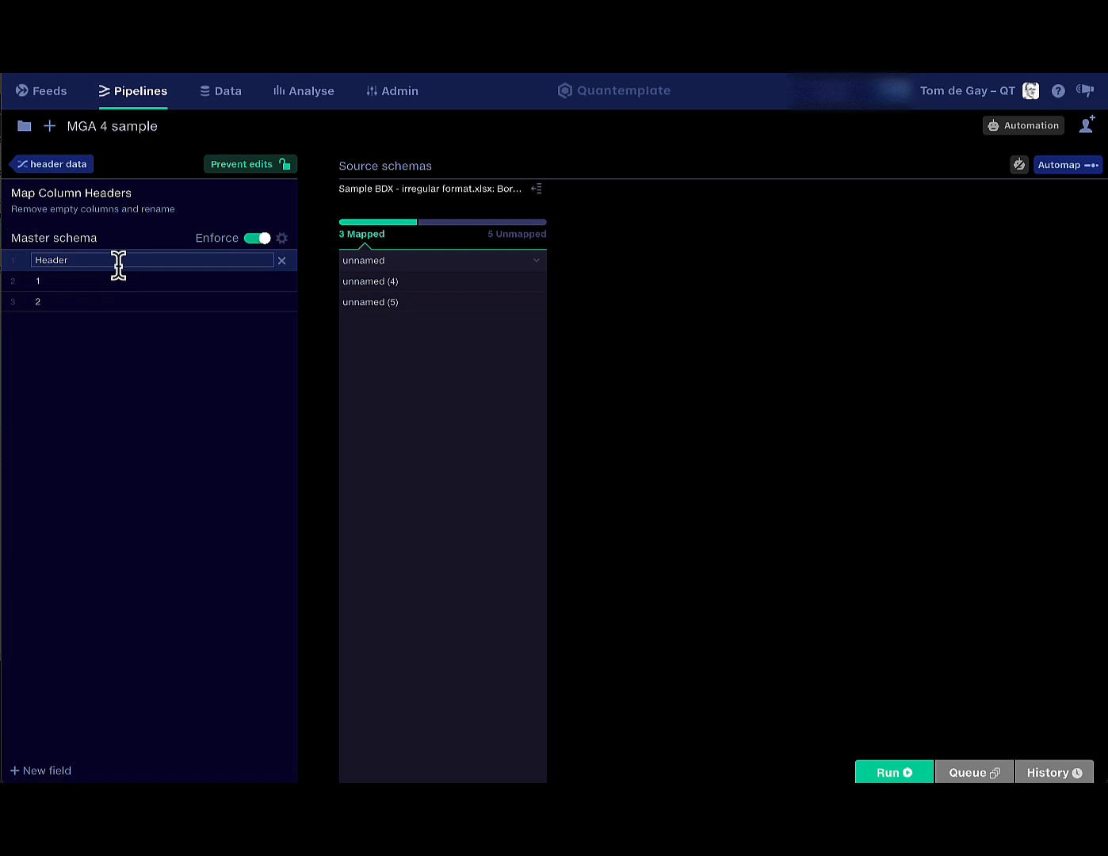
Preview the uploaded Bordereaux-SG PS sheet, then view Run 37's outputs.
left_click(71, 169)
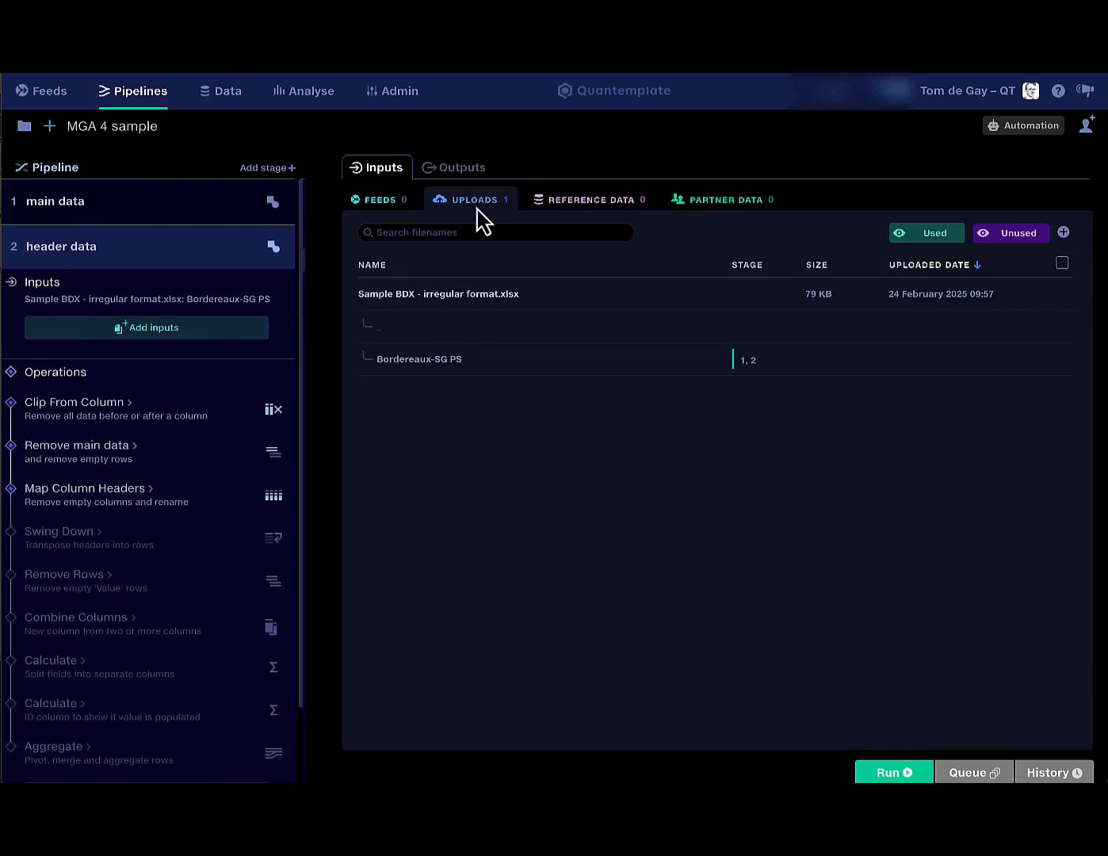
left_click(443, 371)
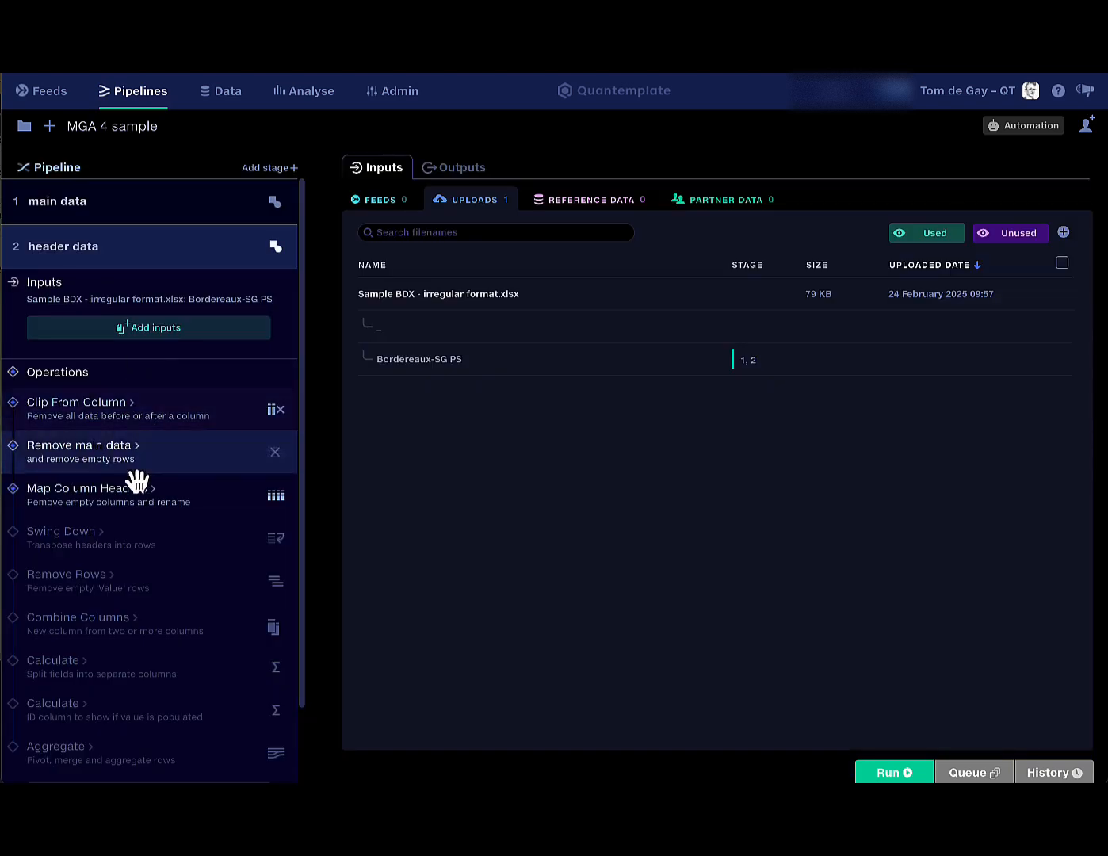
left_click(476, 177)
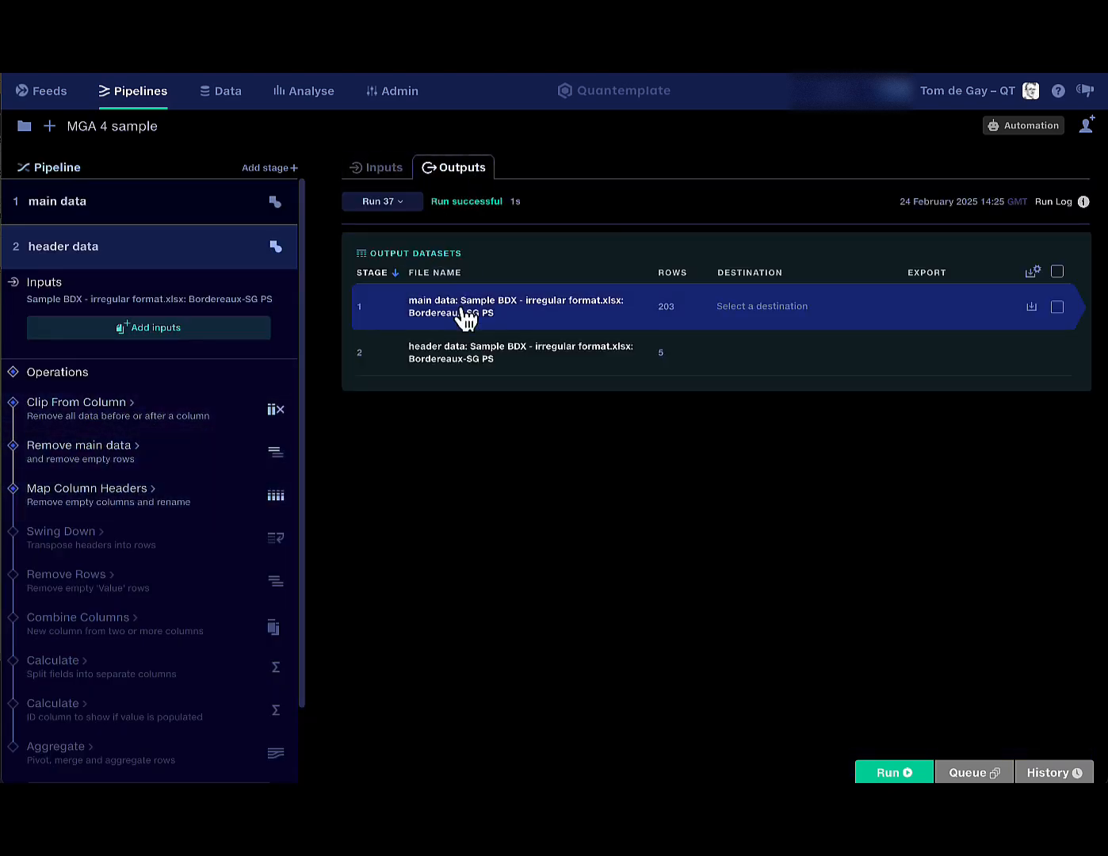
Preview the header data output, then enable Swing Down and open its help article.
left_click(464, 357)
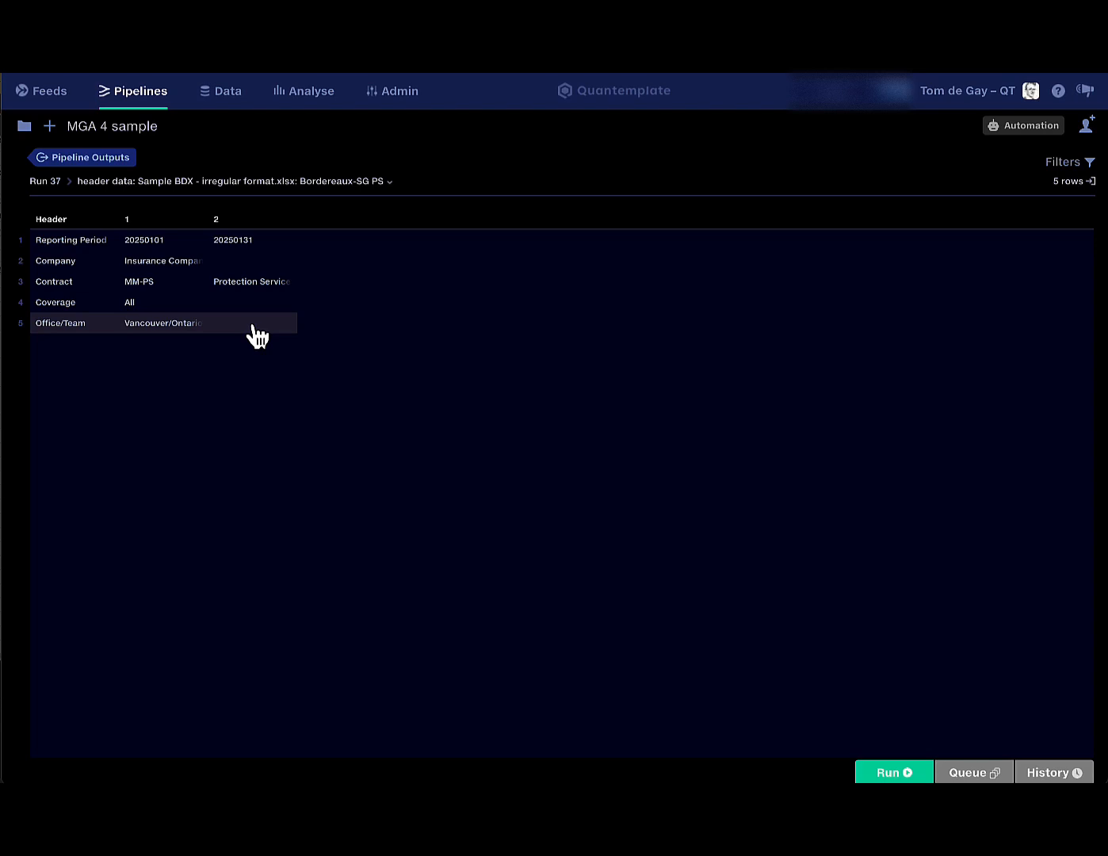
left_click(93, 158)
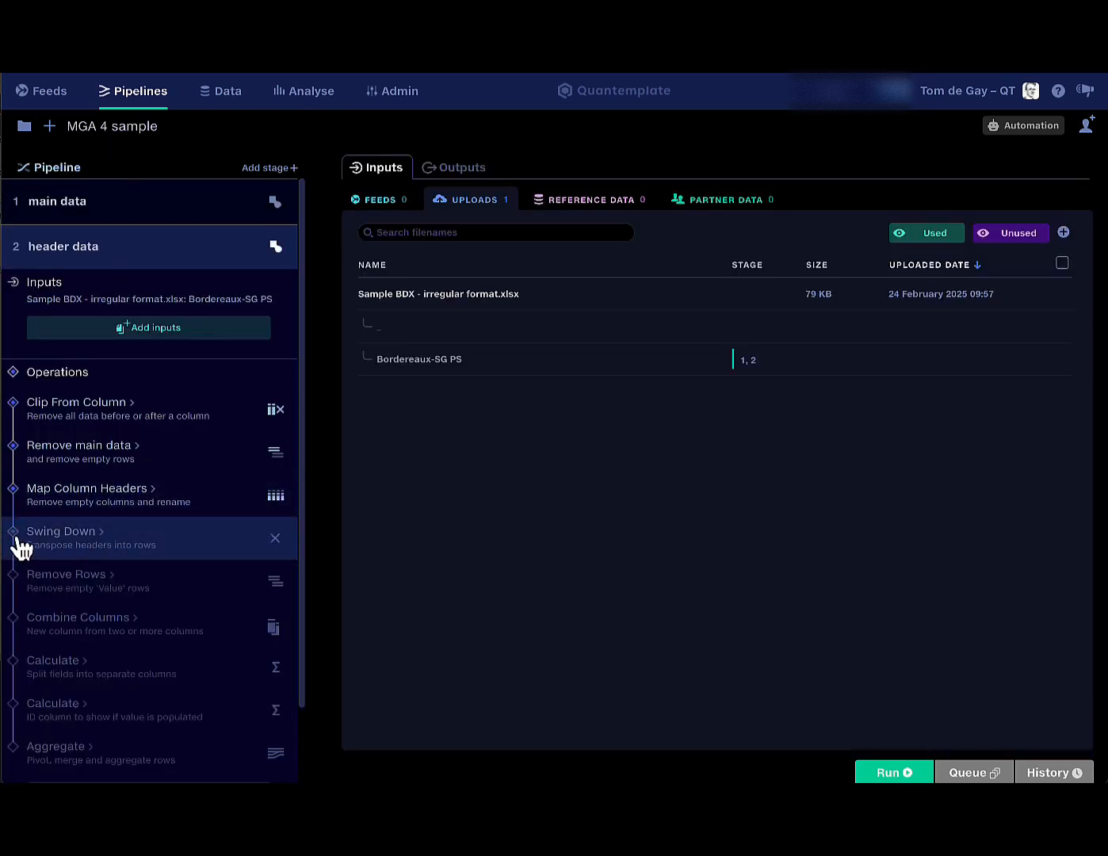
left_click(91, 547)
scroll(168, 563, "down", 1)
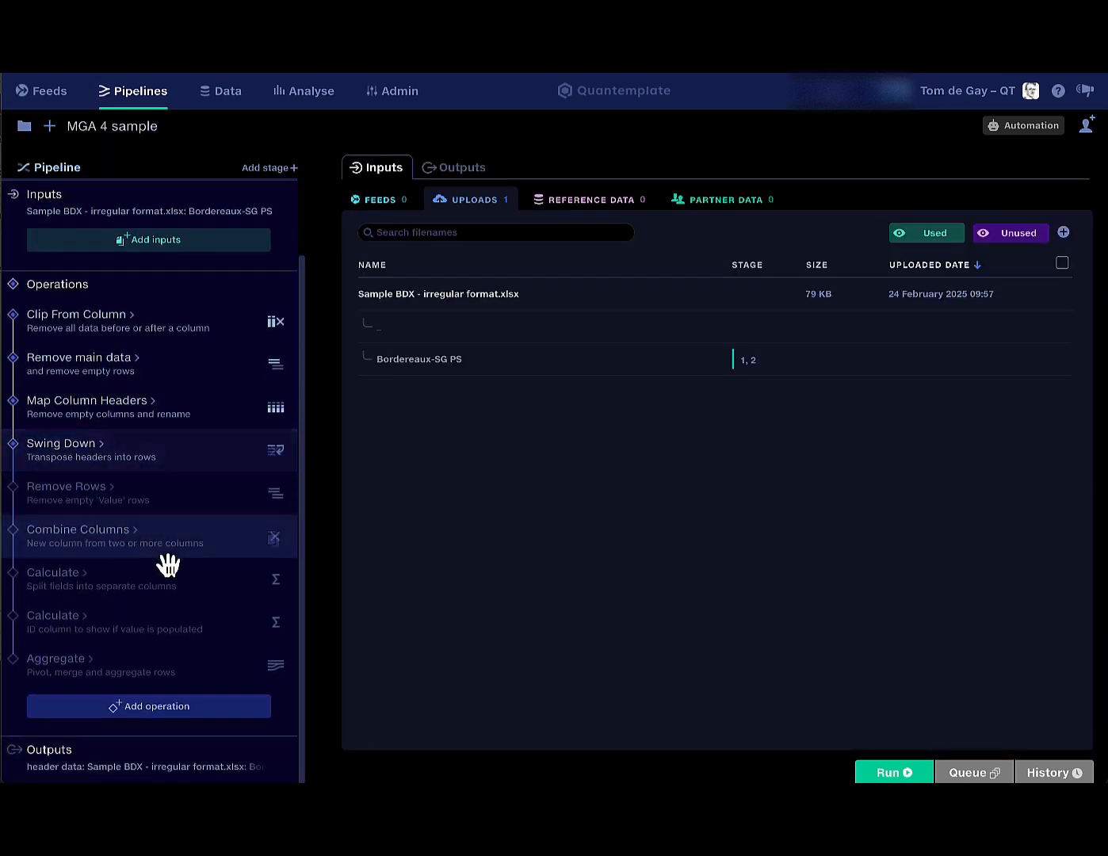
left_click(137, 465)
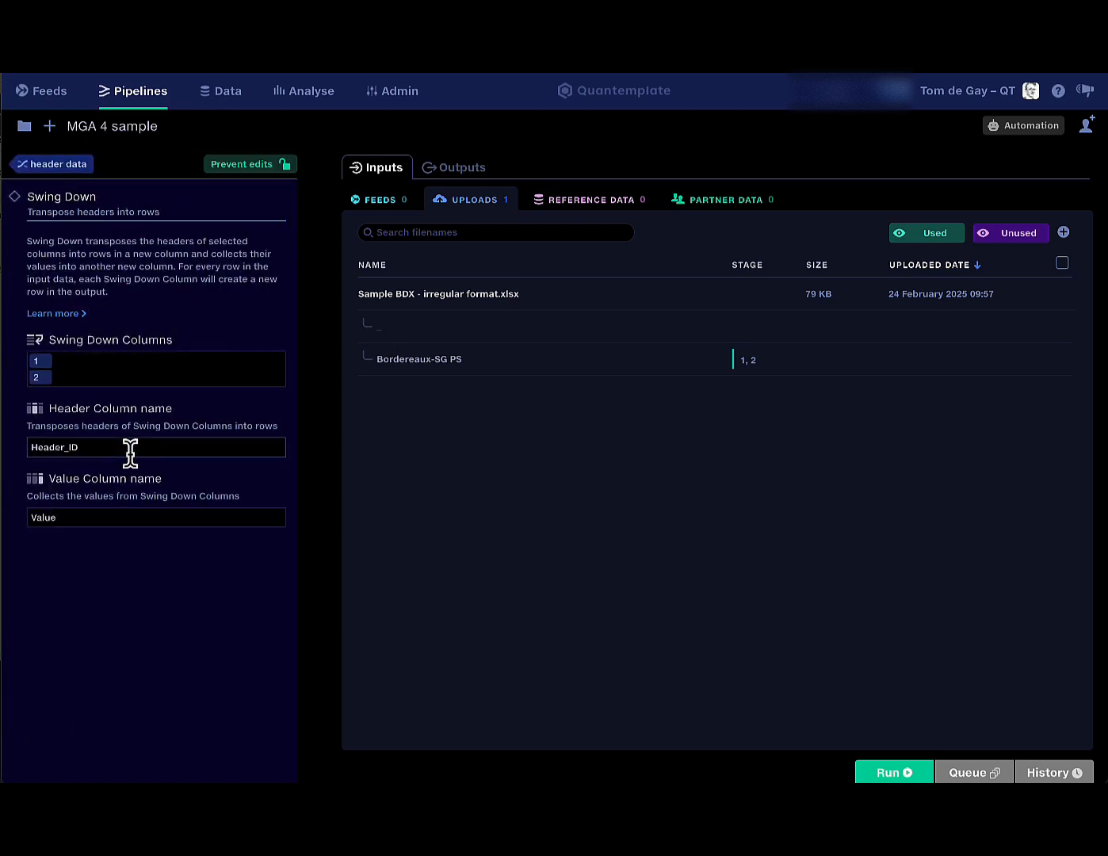
left_click(57, 316)
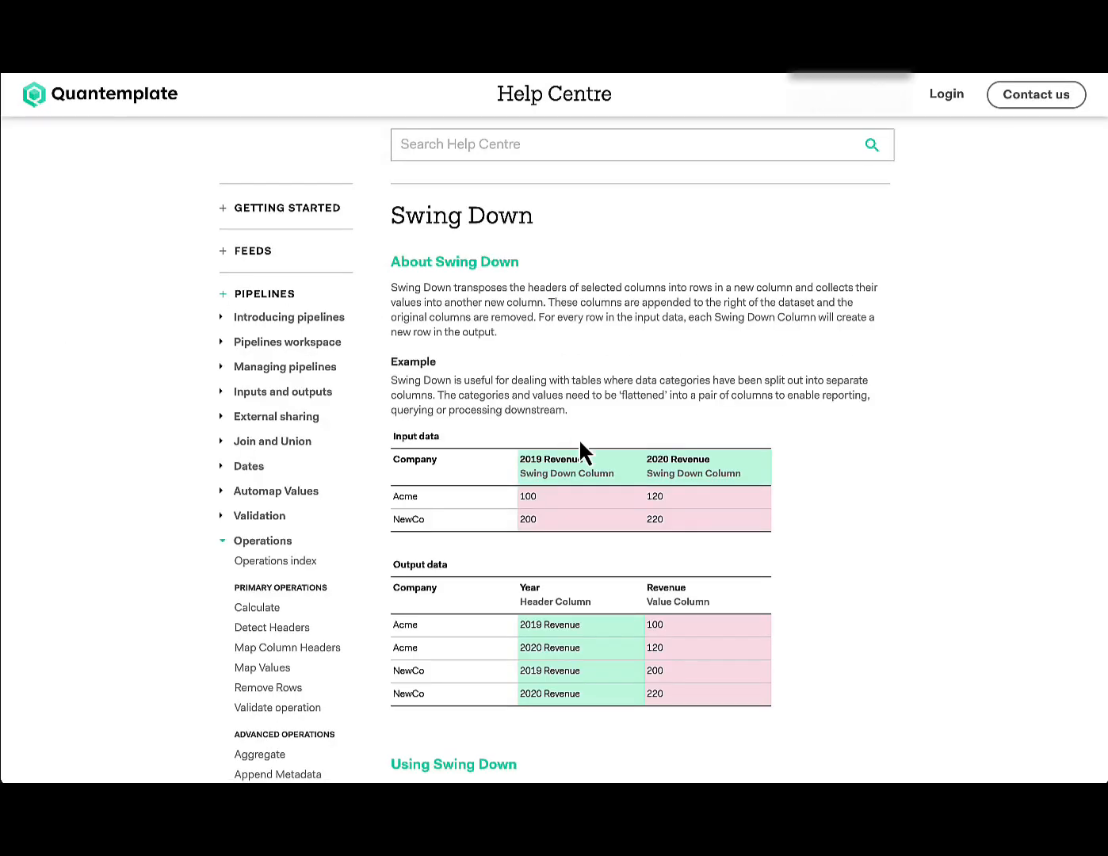
scroll(578, 442, "down", 1)
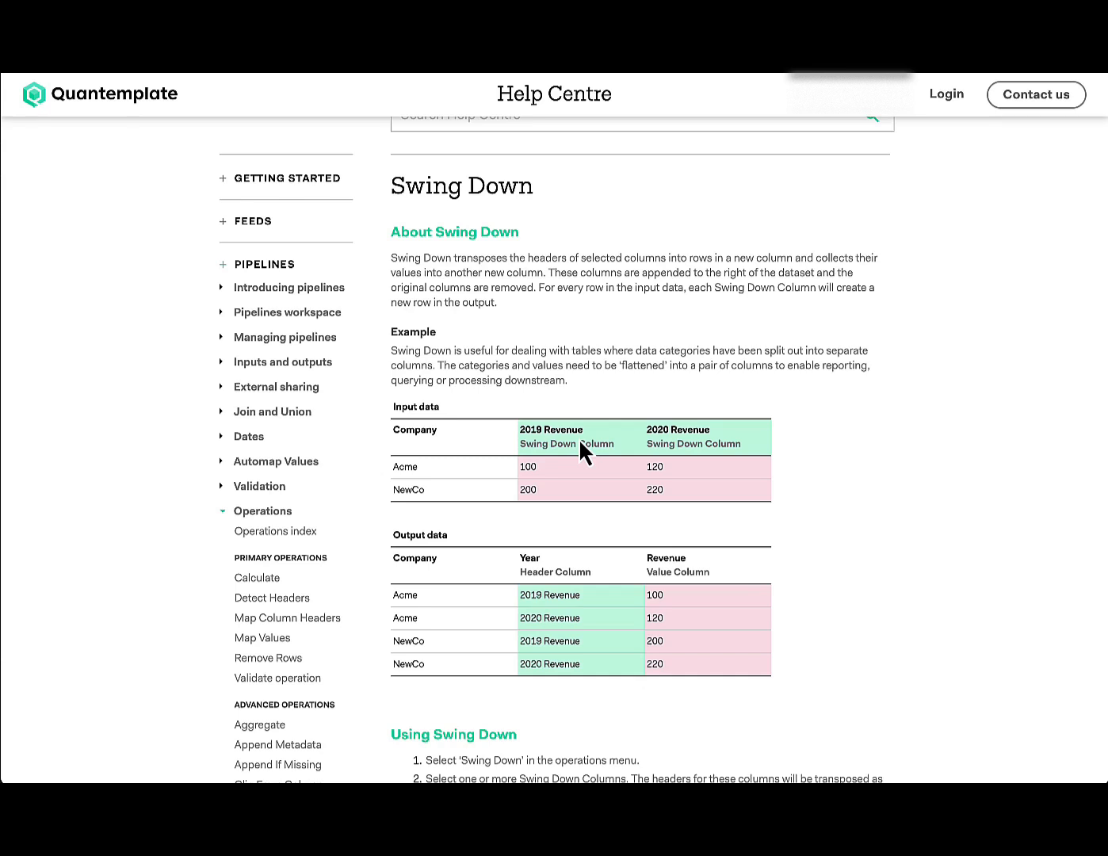
scroll(580, 449, "down", 1)
scroll(579, 441, "down", 3)
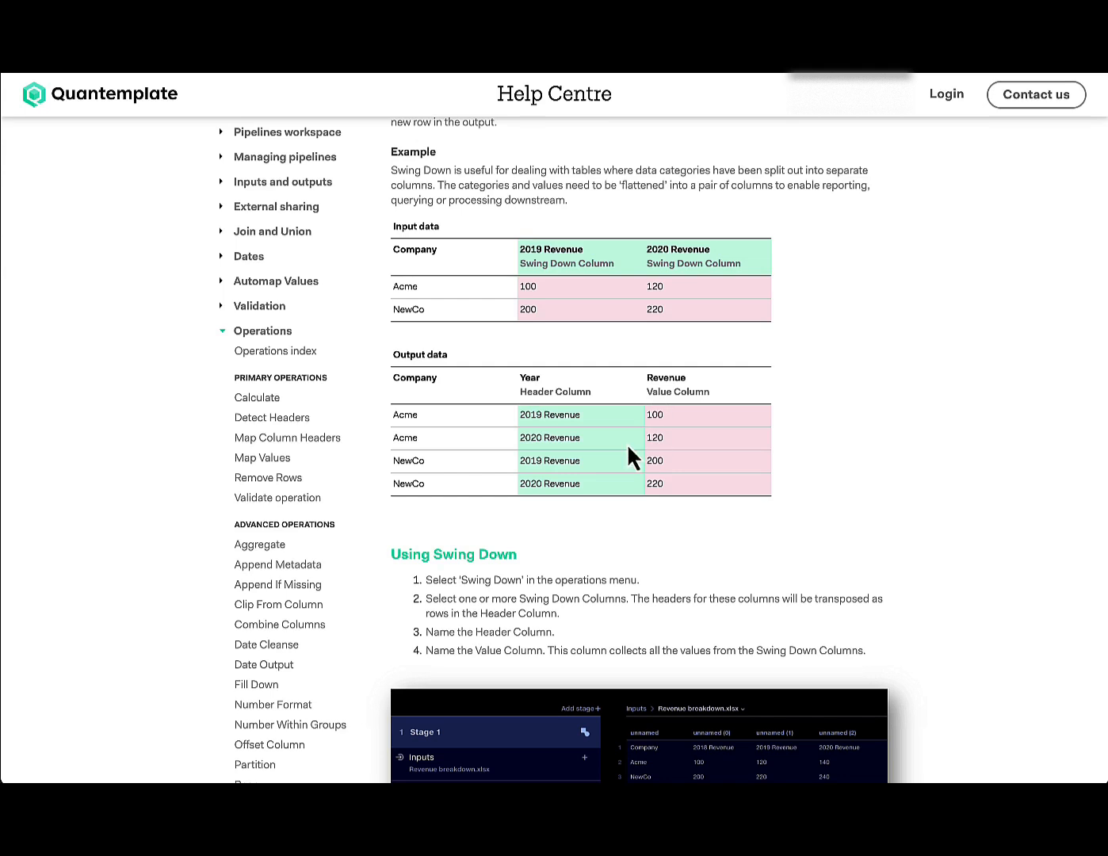
scroll(633, 440, "down", 1)
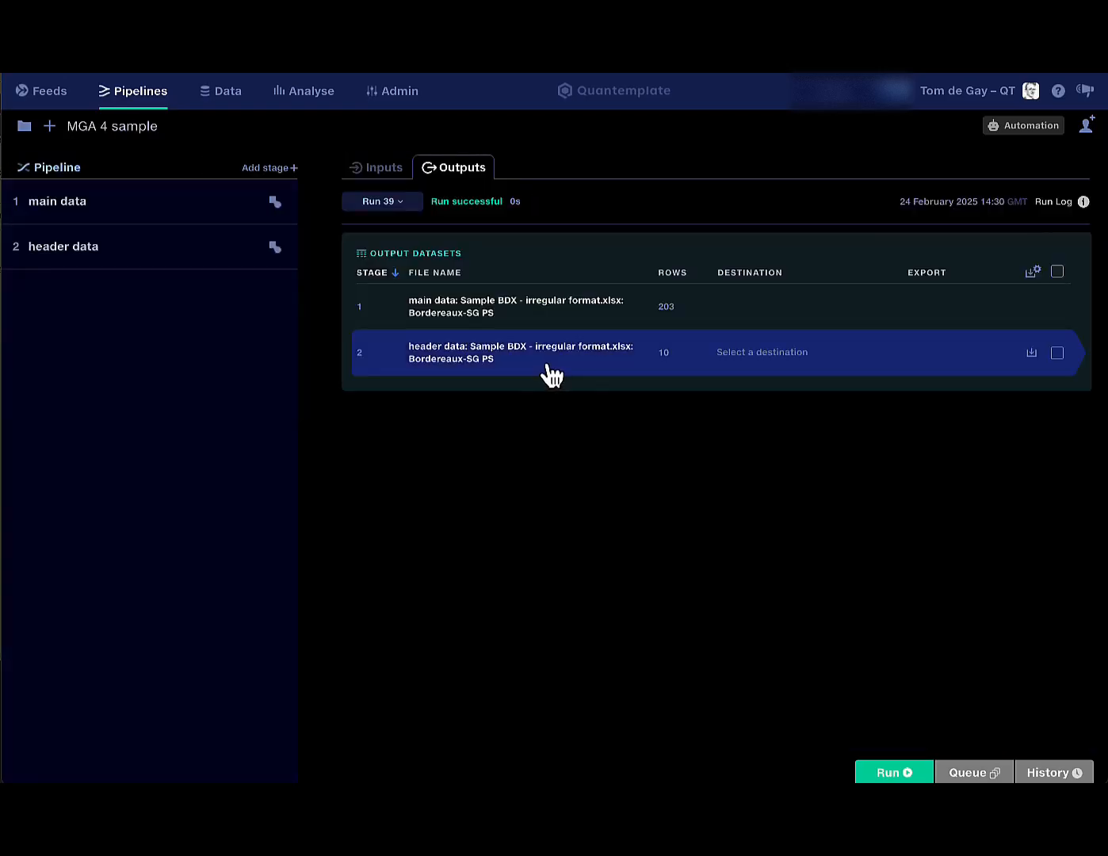
Review the 10-row header data output (Header, Header_ID, Value), then list the header data stage's operations.
left_click(548, 364)
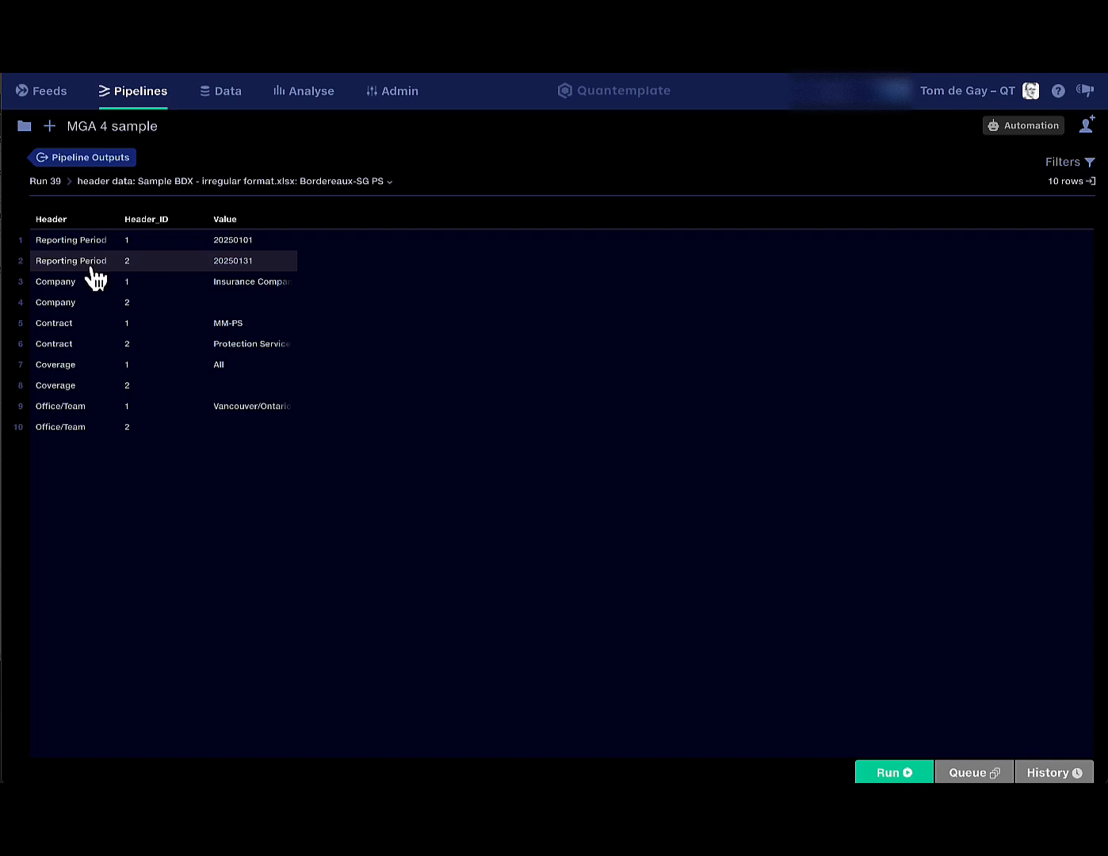
left_click(100, 161)
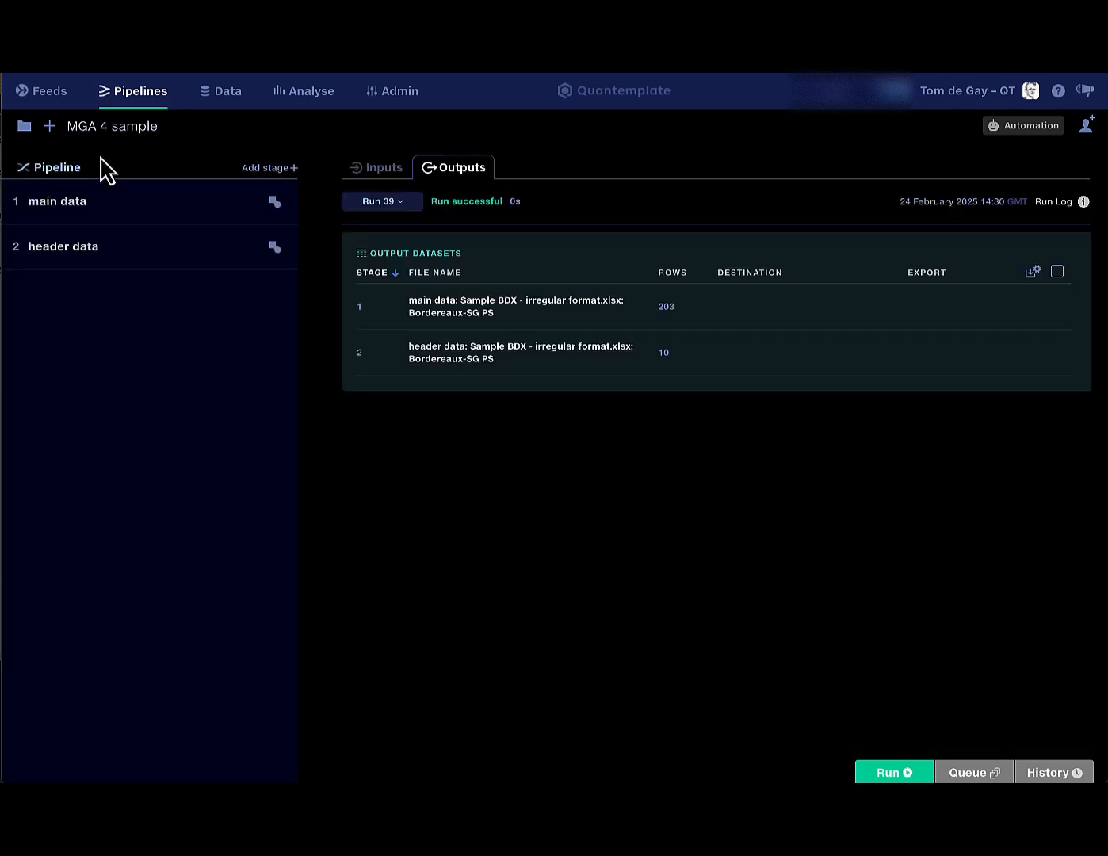
left_click(205, 267)
scroll(205, 551, "down", 1)
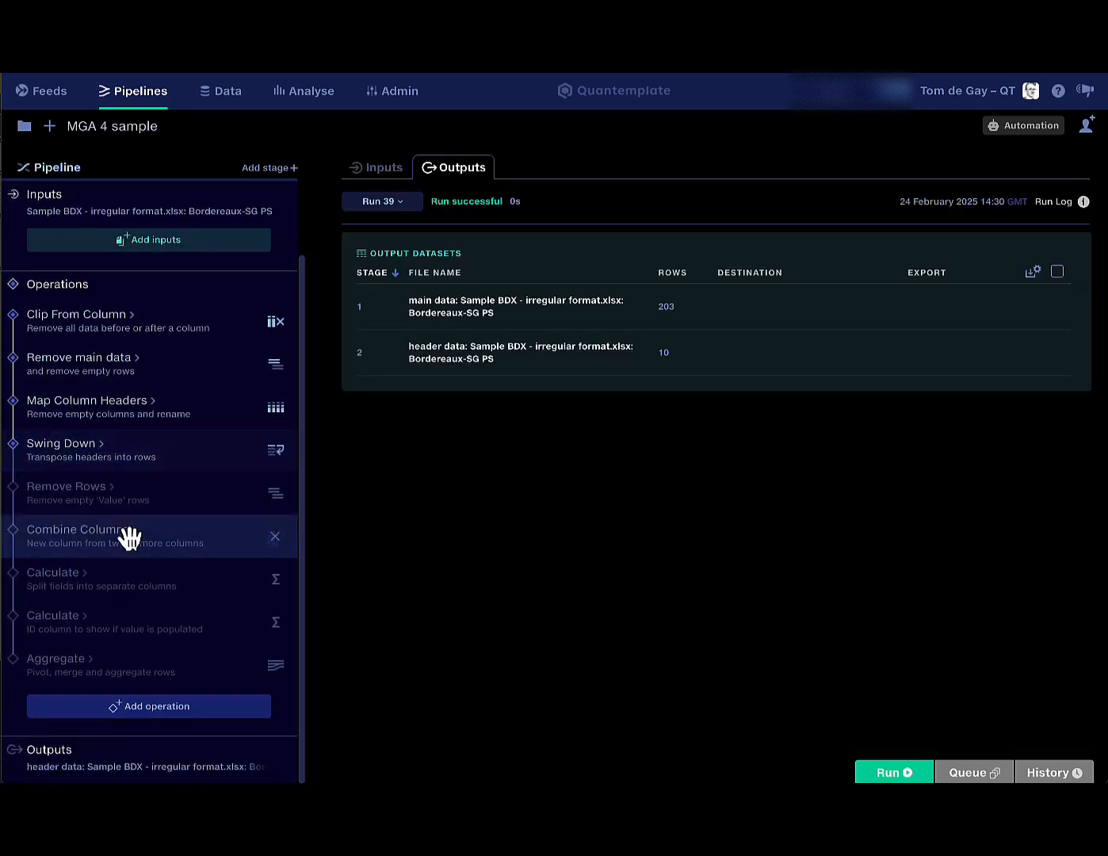
Enable the Remove Rows filter dropping empty Value rows and bring up the Combine Columns settings.
left_click(77, 503)
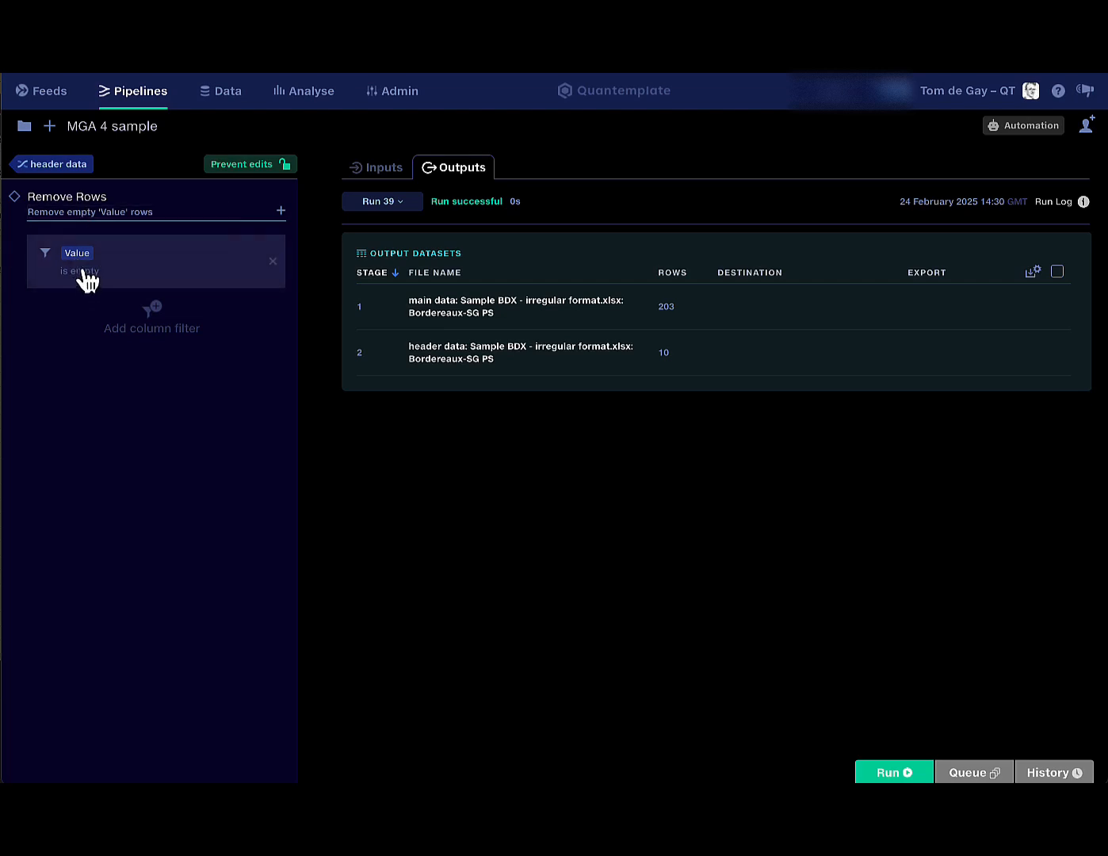
left_click(79, 169)
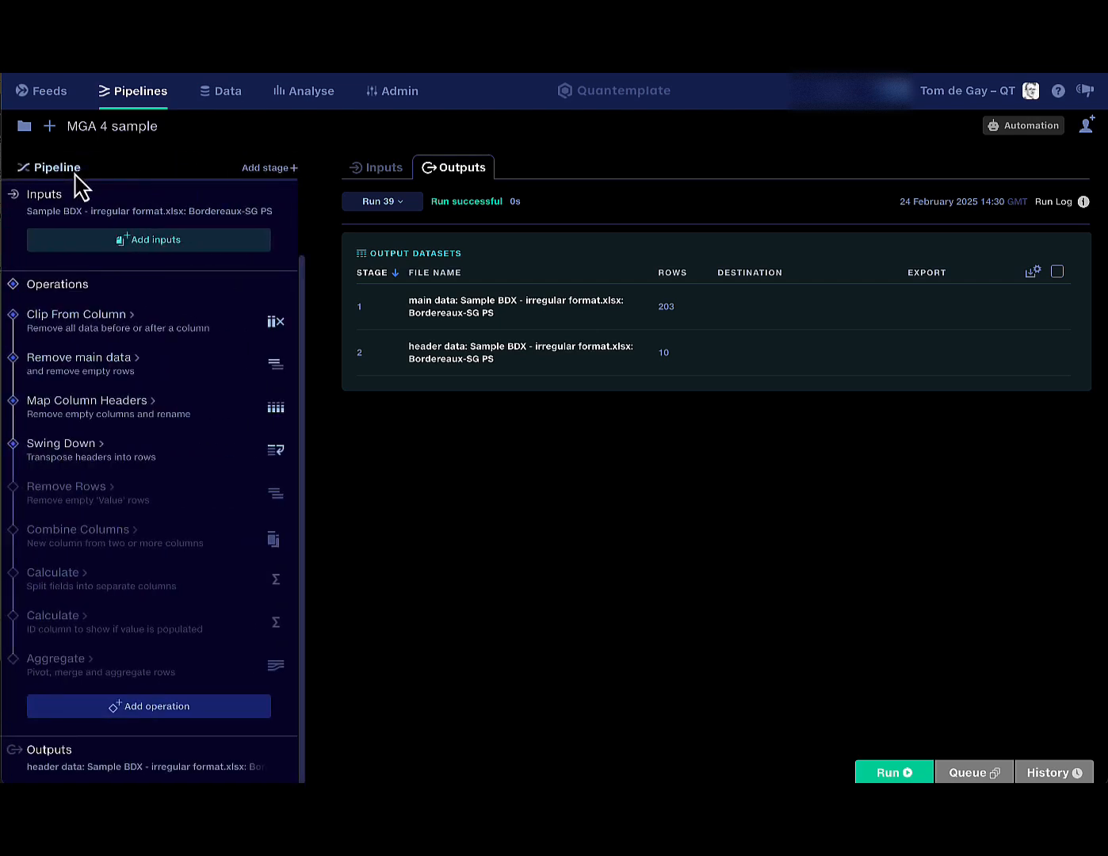
left_click(13, 487)
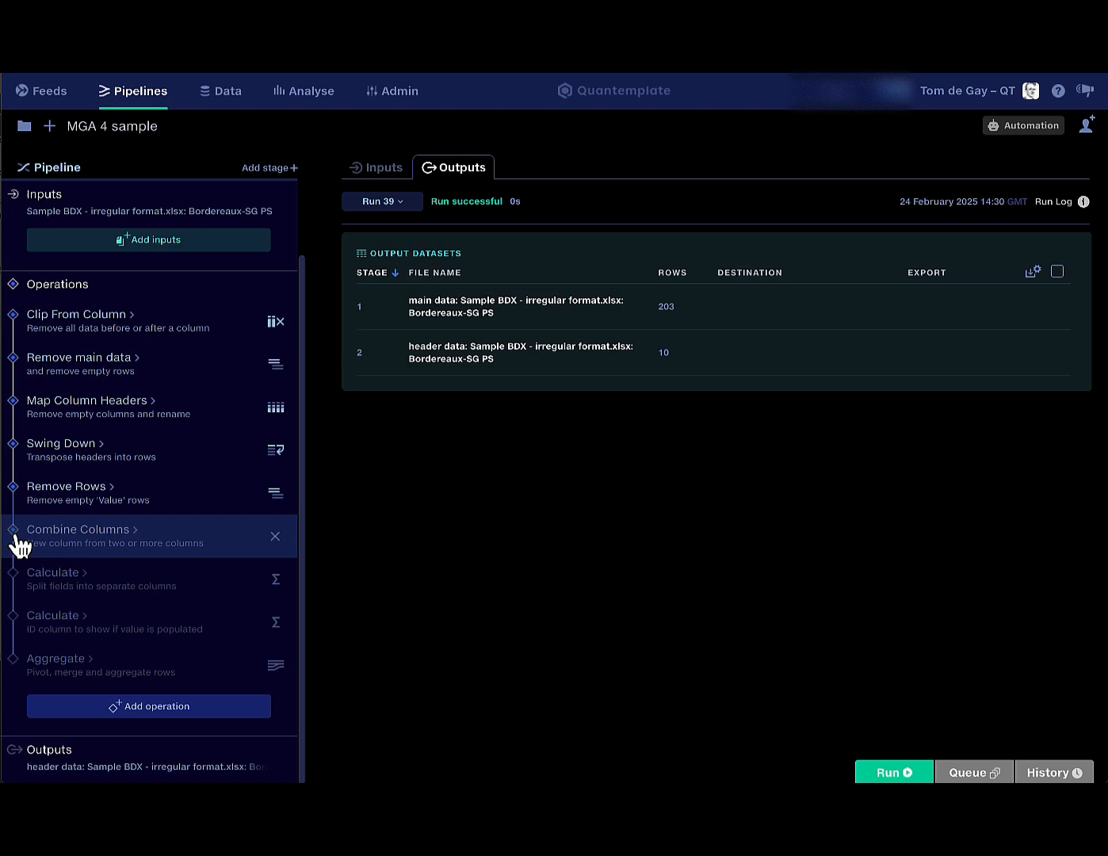
left_click(62, 548)
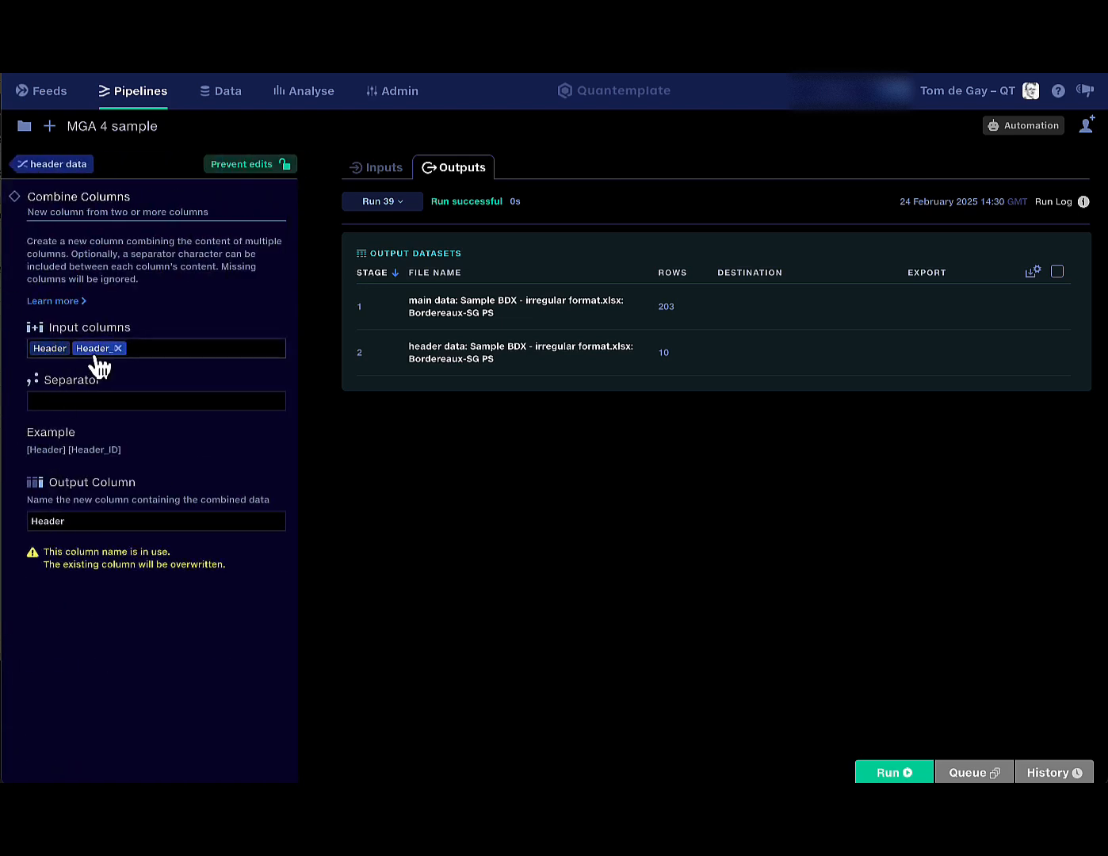
Check the separator joining Header and Header_ID, then return to the header data operations.
left_click(37, 402)
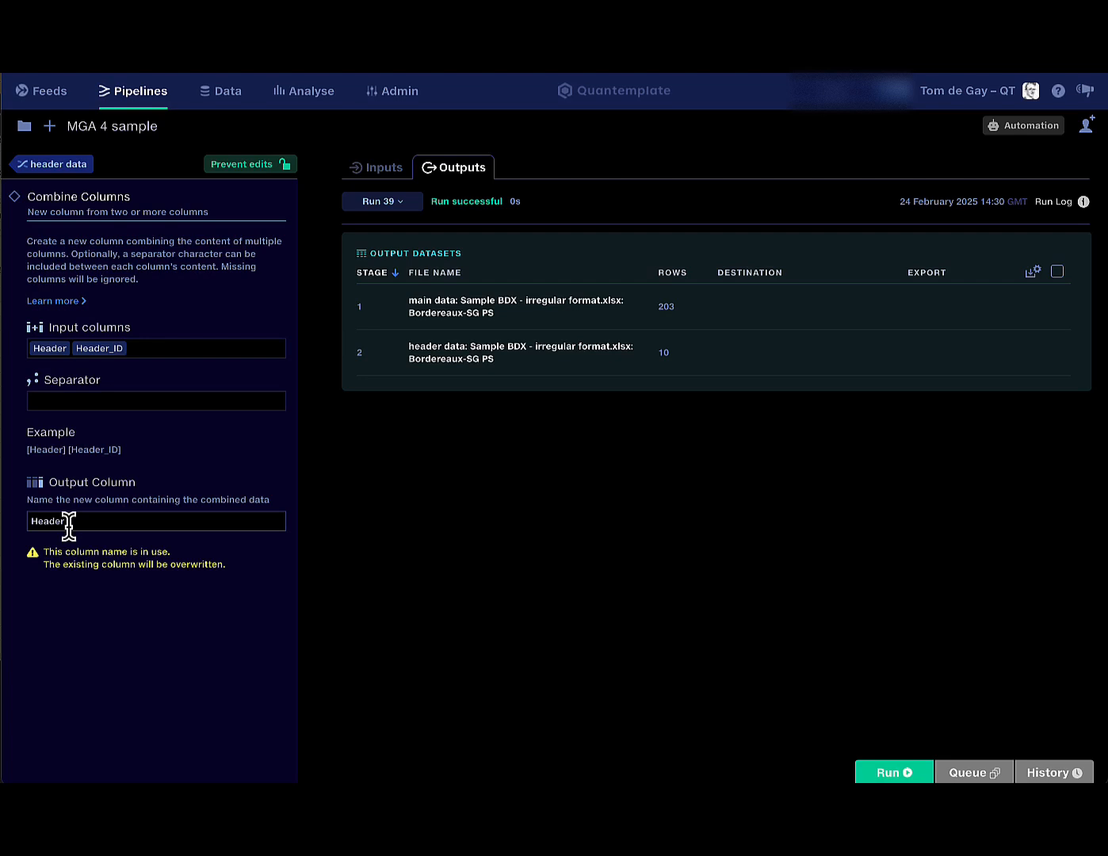
left_click(52, 167)
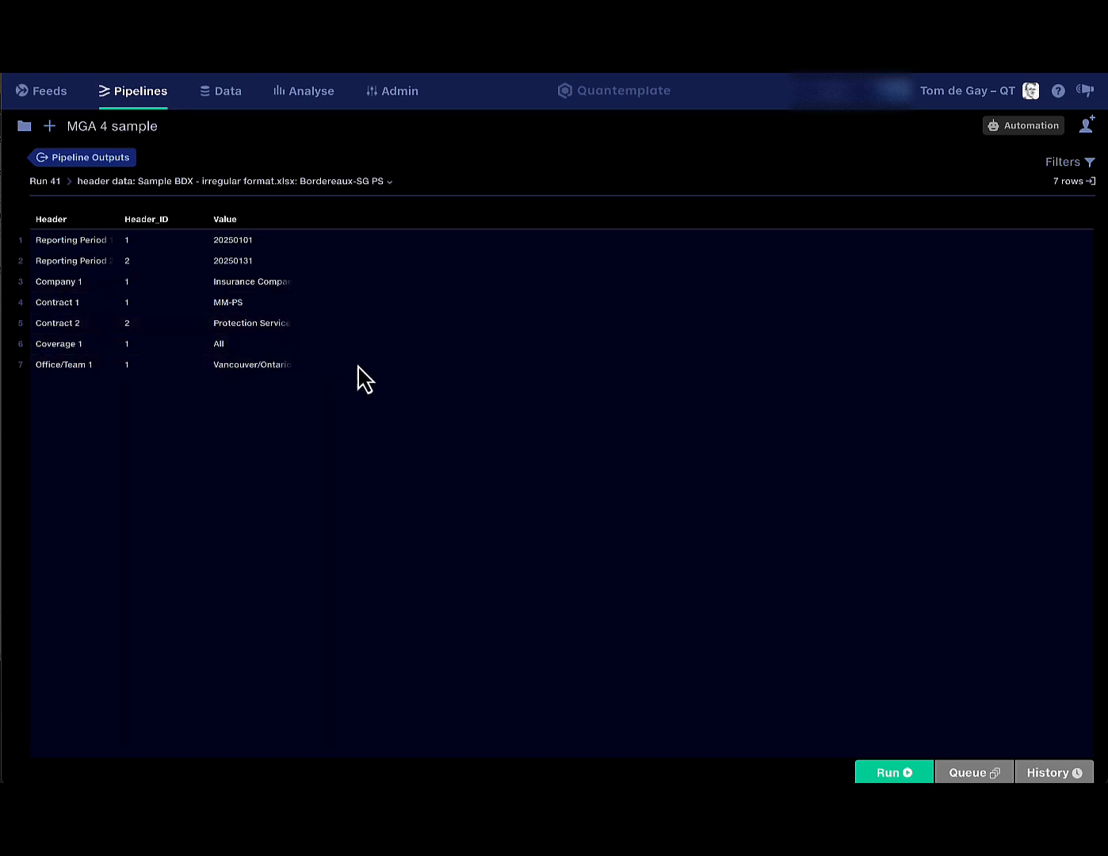
Enable the second Calculate step that adds populated-value ID columns and rerun the pipeline.
left_click(77, 162)
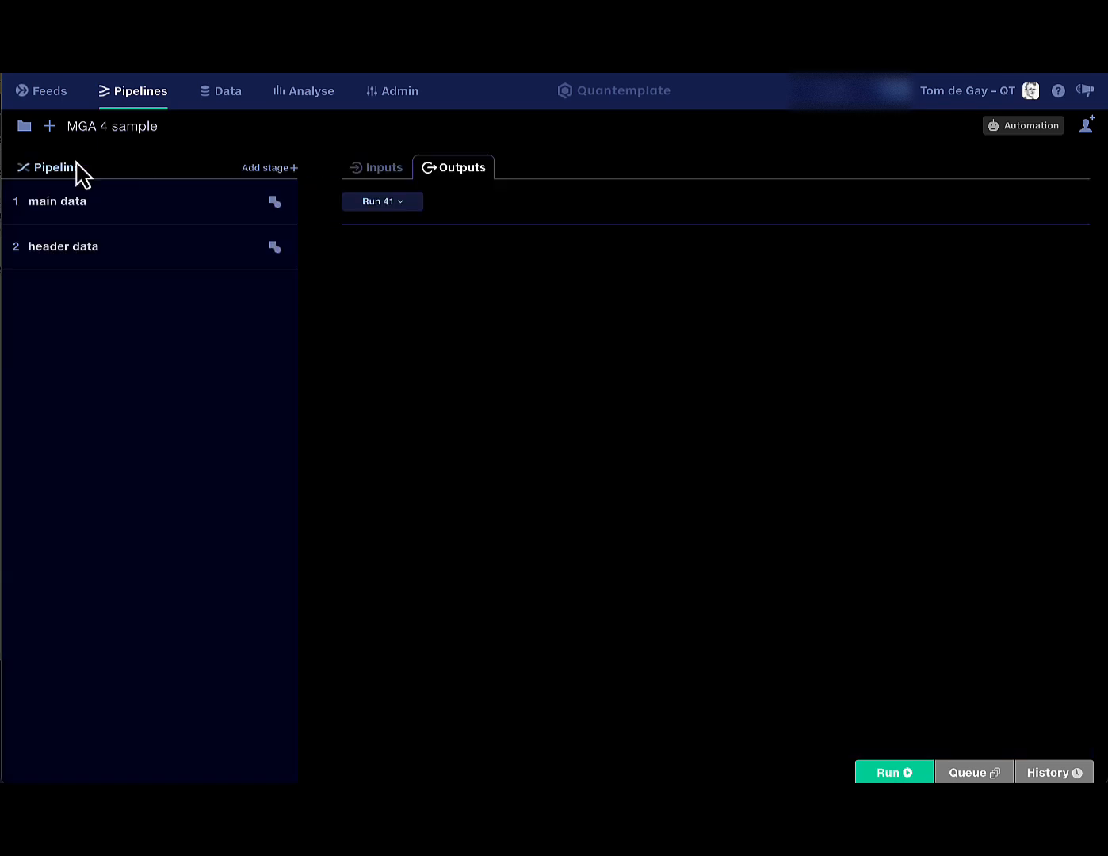
left_click(182, 254)
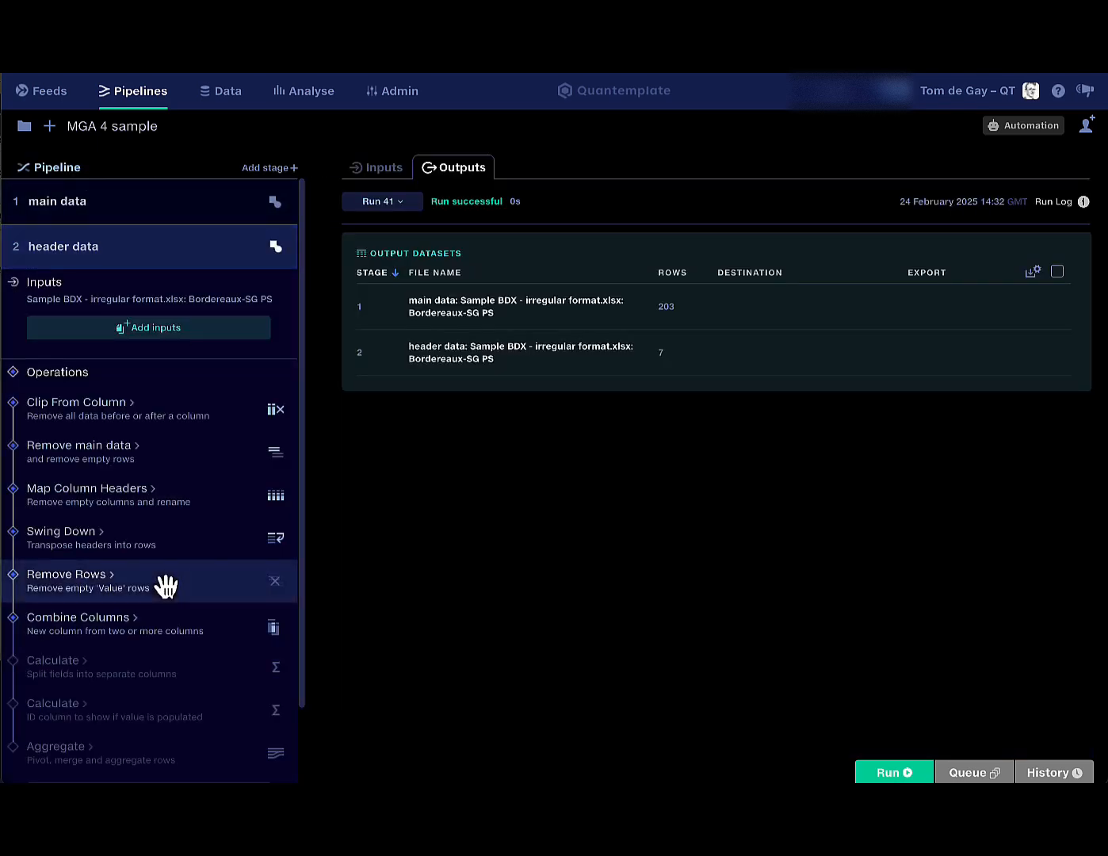
scroll(164, 585, "down", 1)
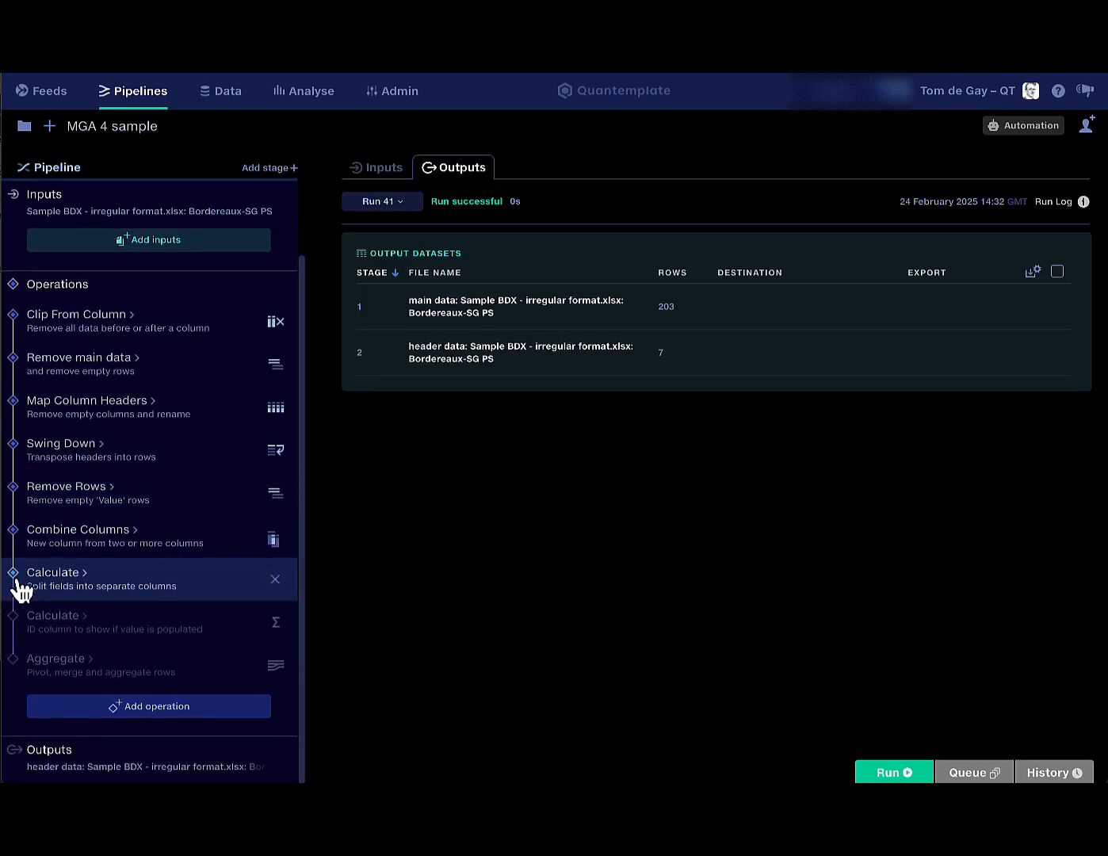
left_click(13, 616)
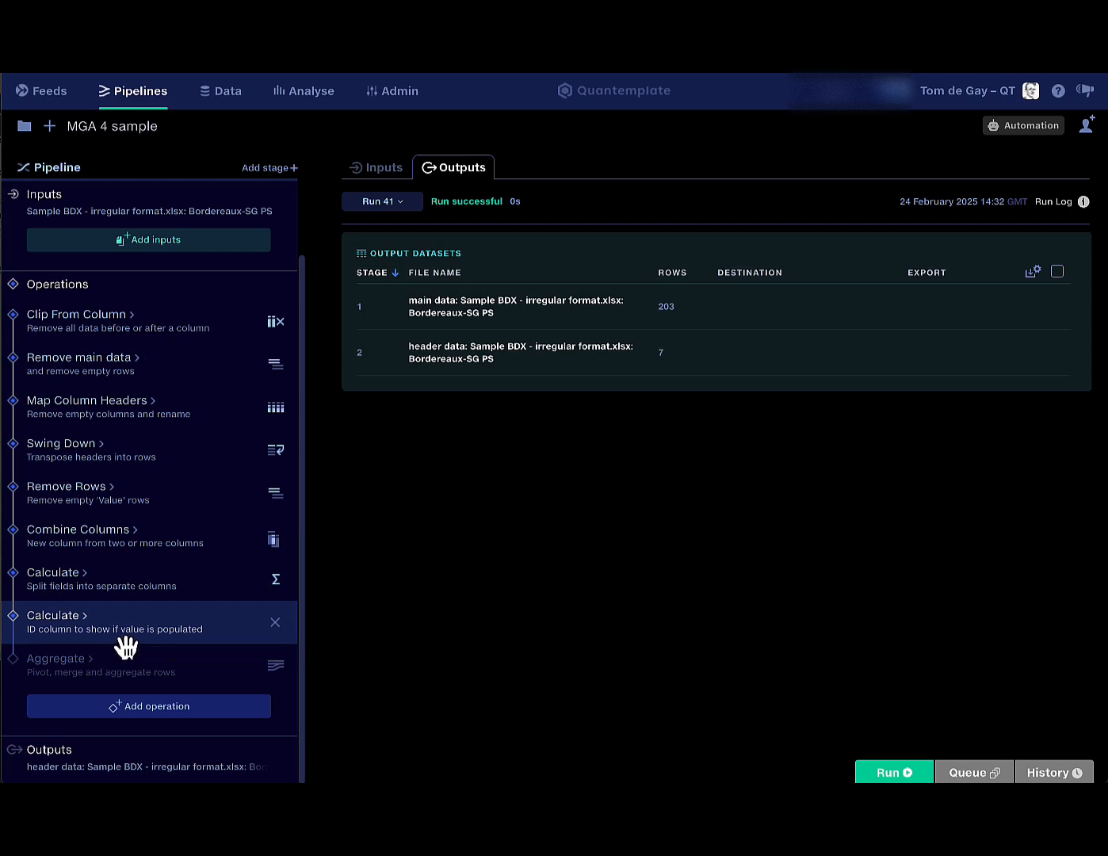
left_click(894, 773)
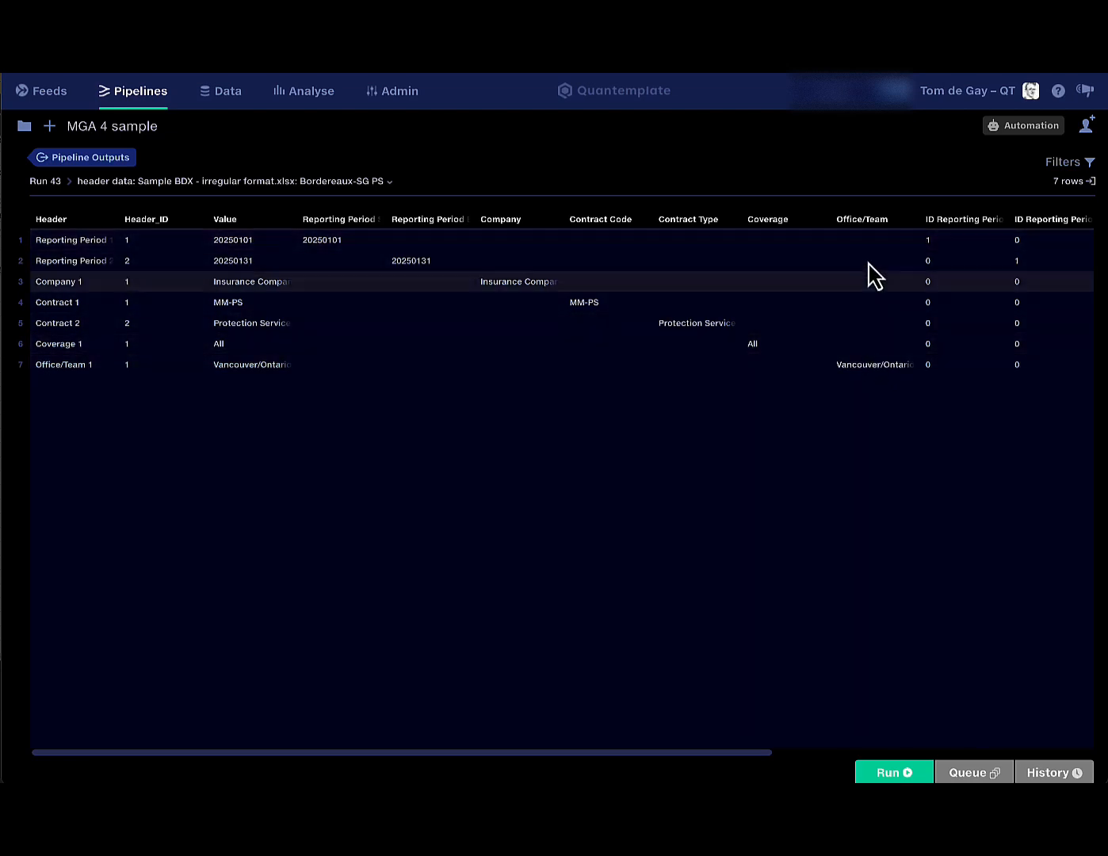
Scroll through the new Company, Coverage and 0/1 ID columns, then return to Run 43's outputs.
scroll(876, 258, "right", 1)
scroll(877, 259, "right", 8)
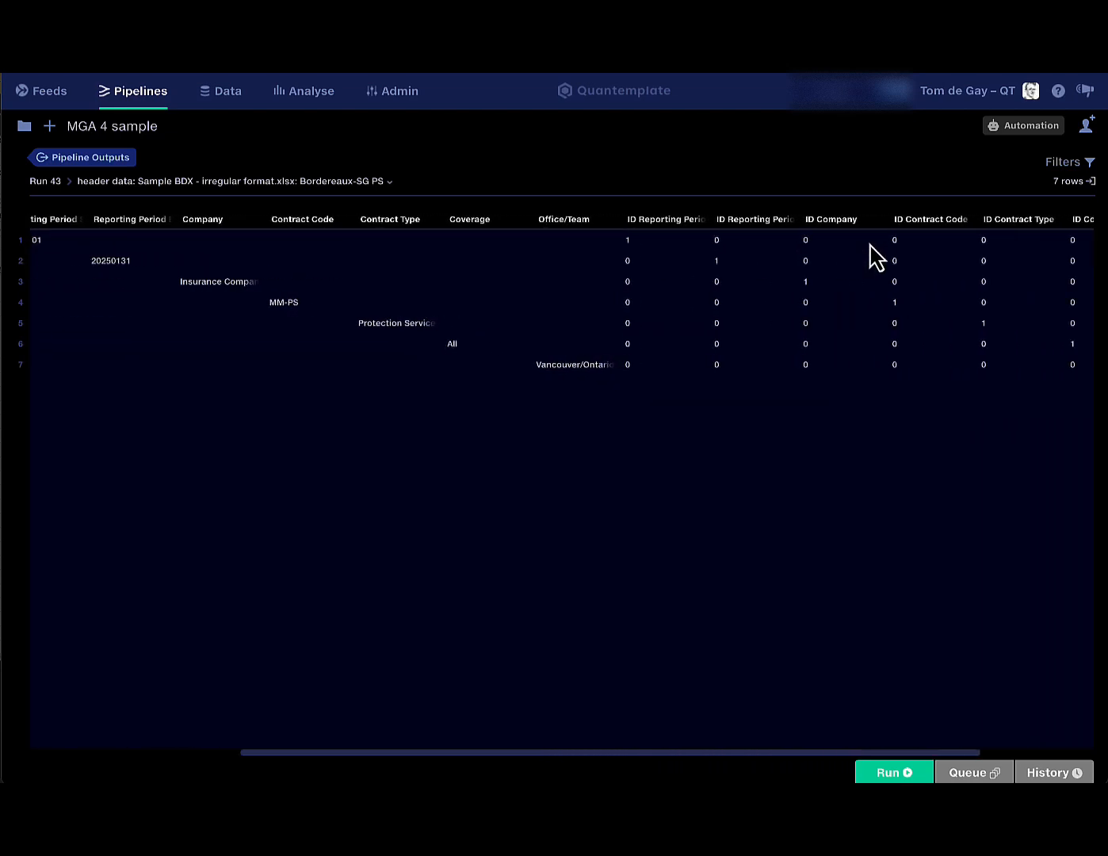
scroll(634, 252, "left", 5)
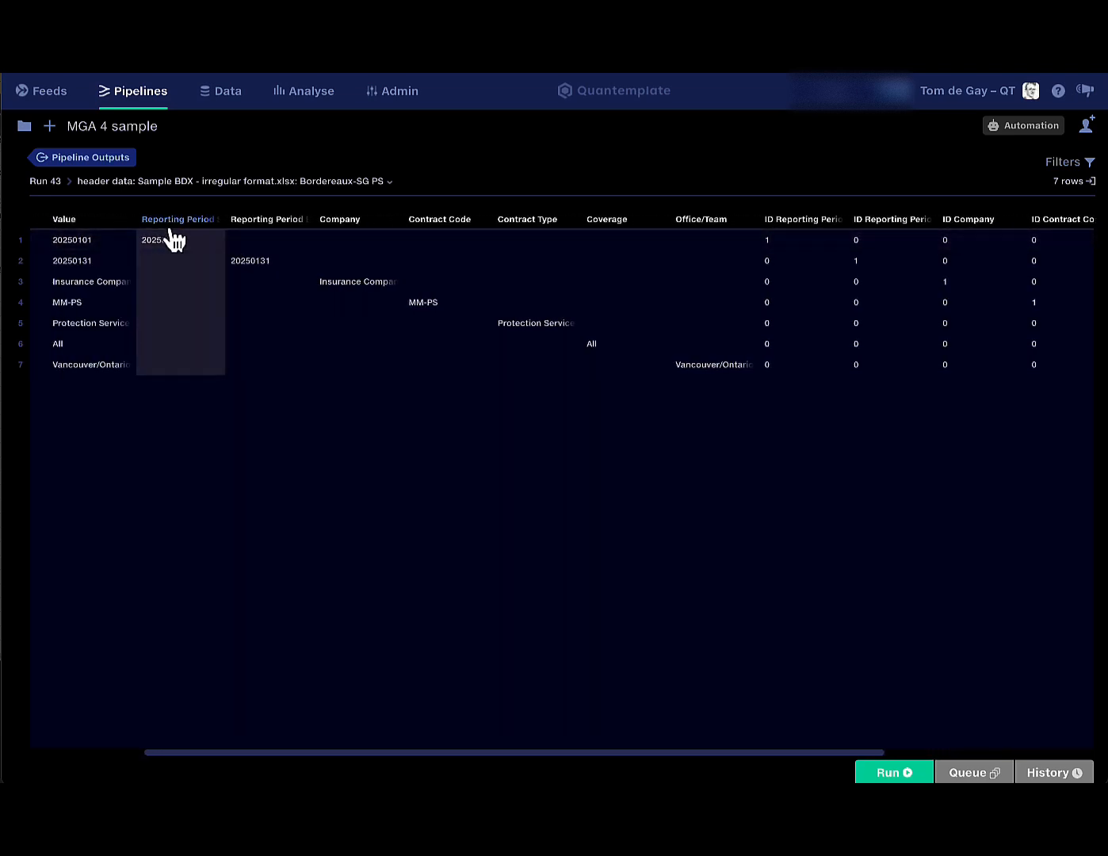
scroll(785, 250, "right", 1)
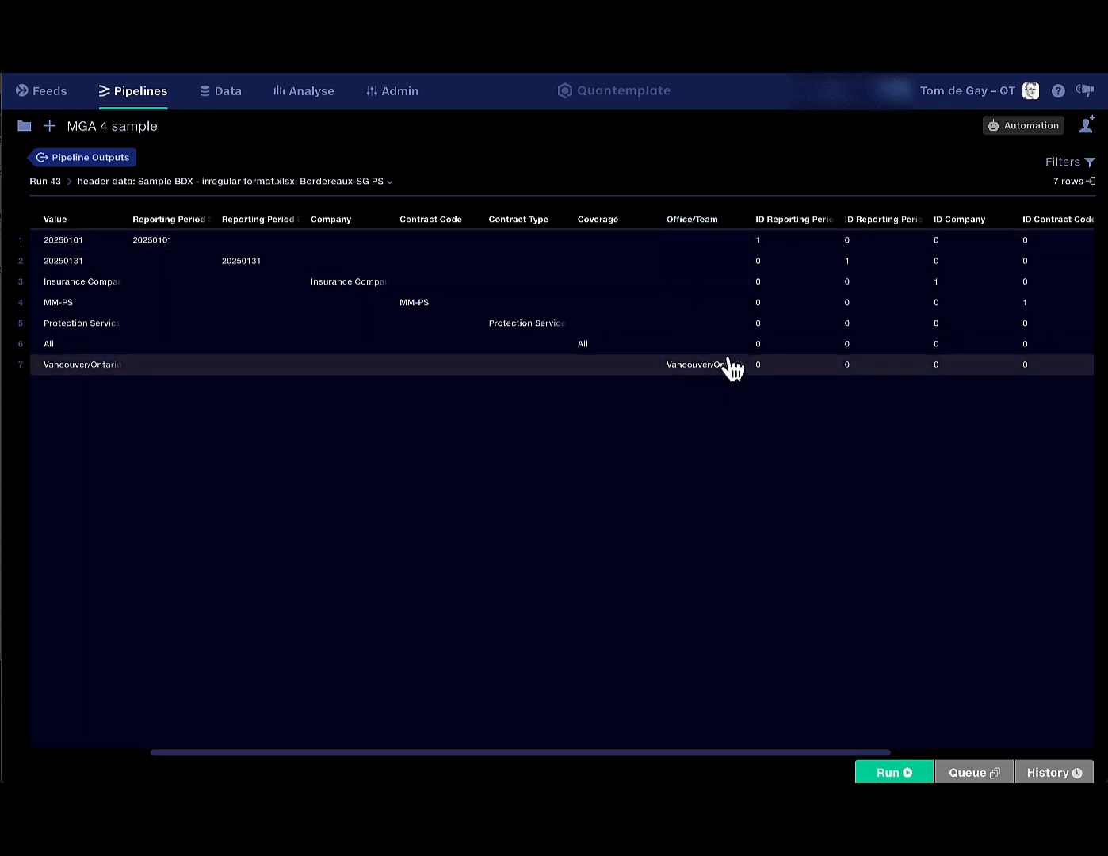
scroll(737, 367, "right", 10)
scroll(738, 366, "left", 9)
scroll(738, 366, "left", 10)
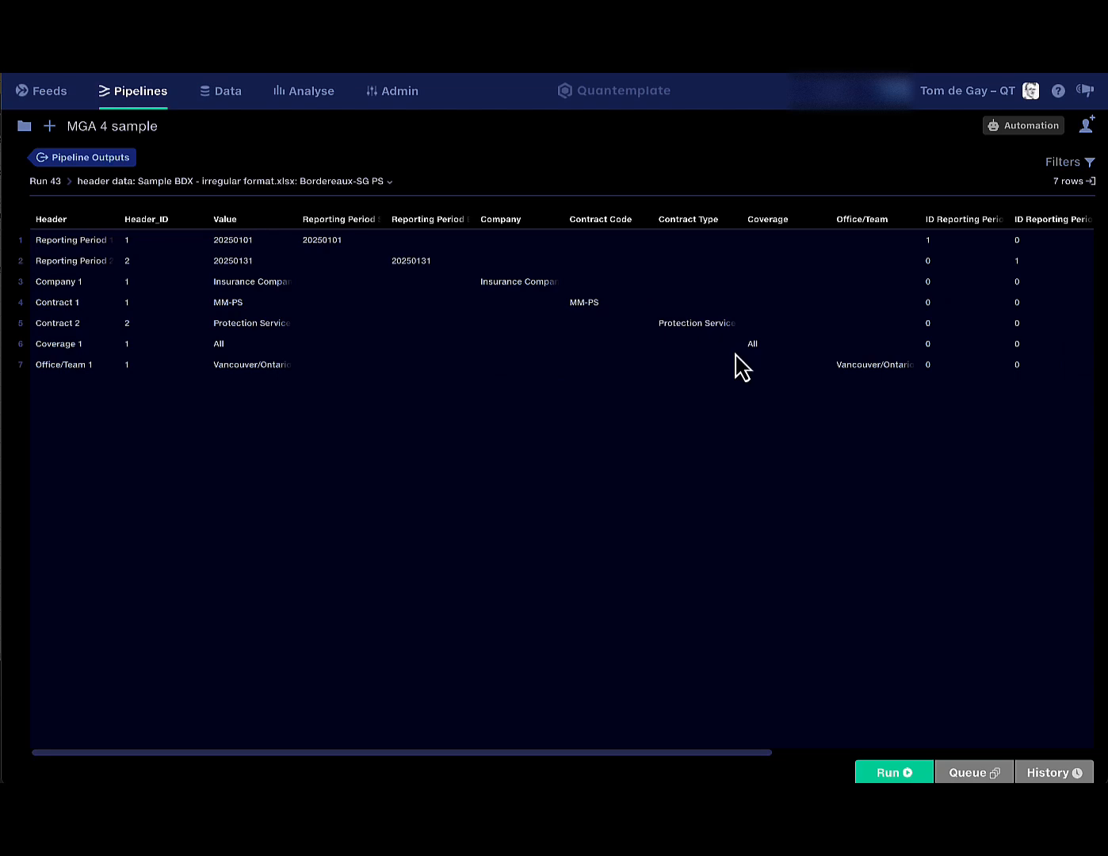
left_click(118, 157)
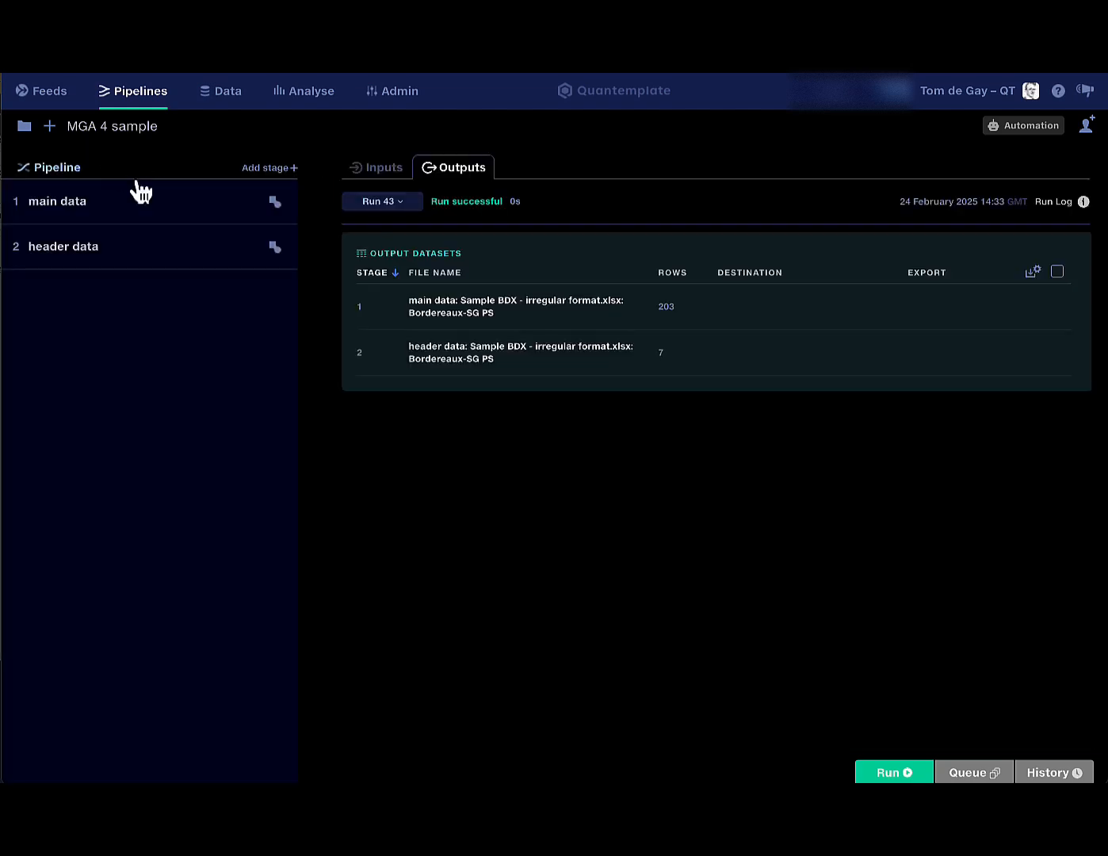
Inspect the split-fields Calculate step, then copy the seven ID calculations from the populated-value Calculate step.
left_click(201, 253)
scroll(163, 708, "down", 1)
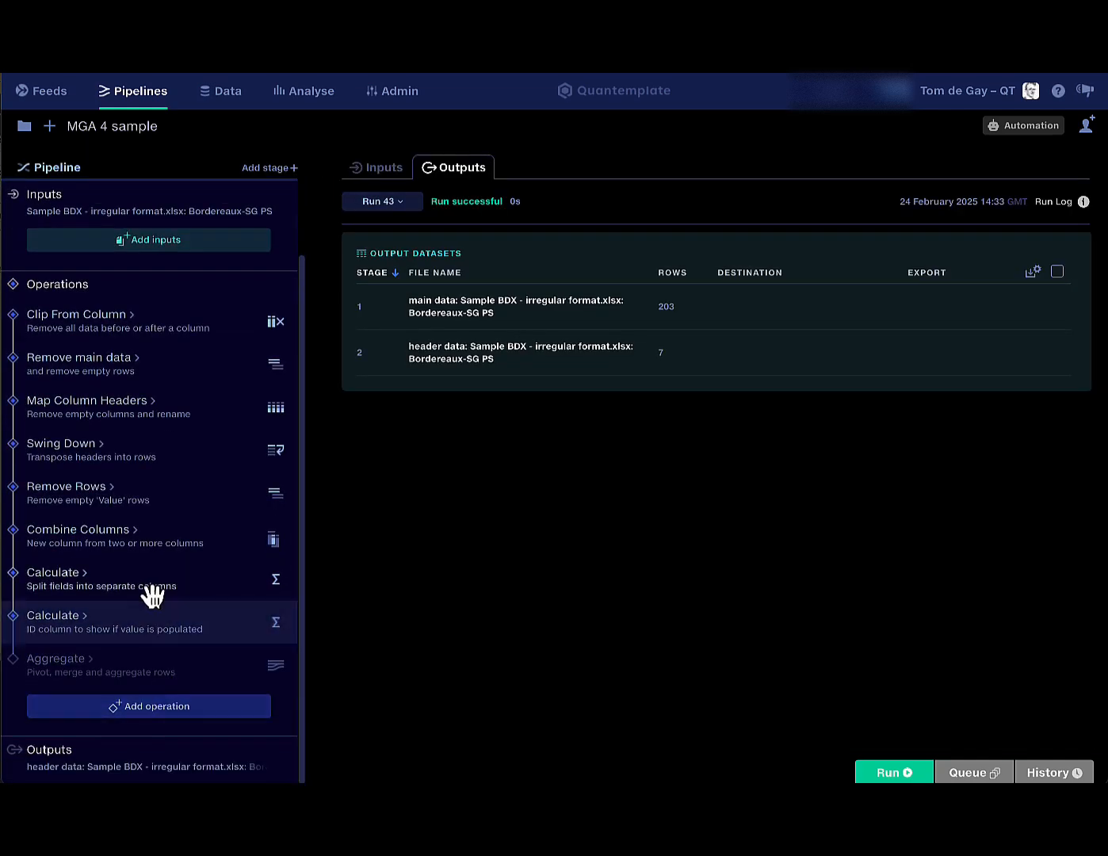
left_click(144, 577)
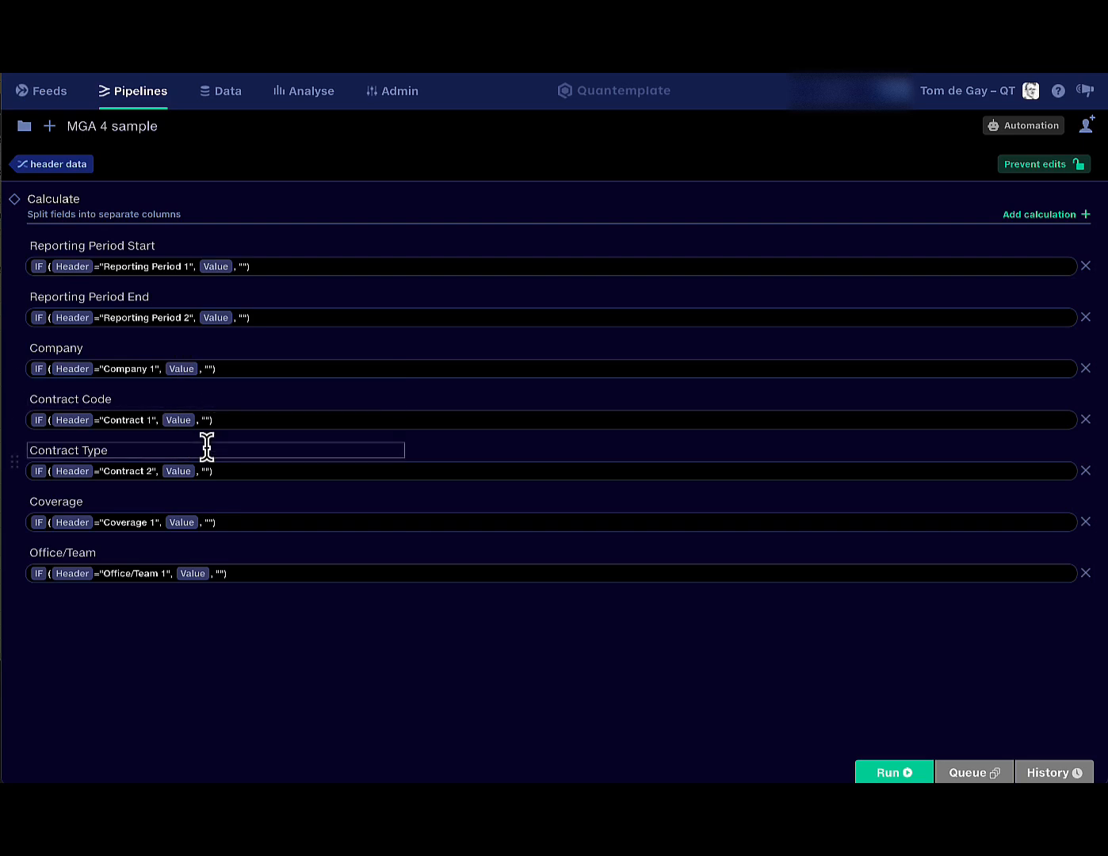
left_click(72, 164)
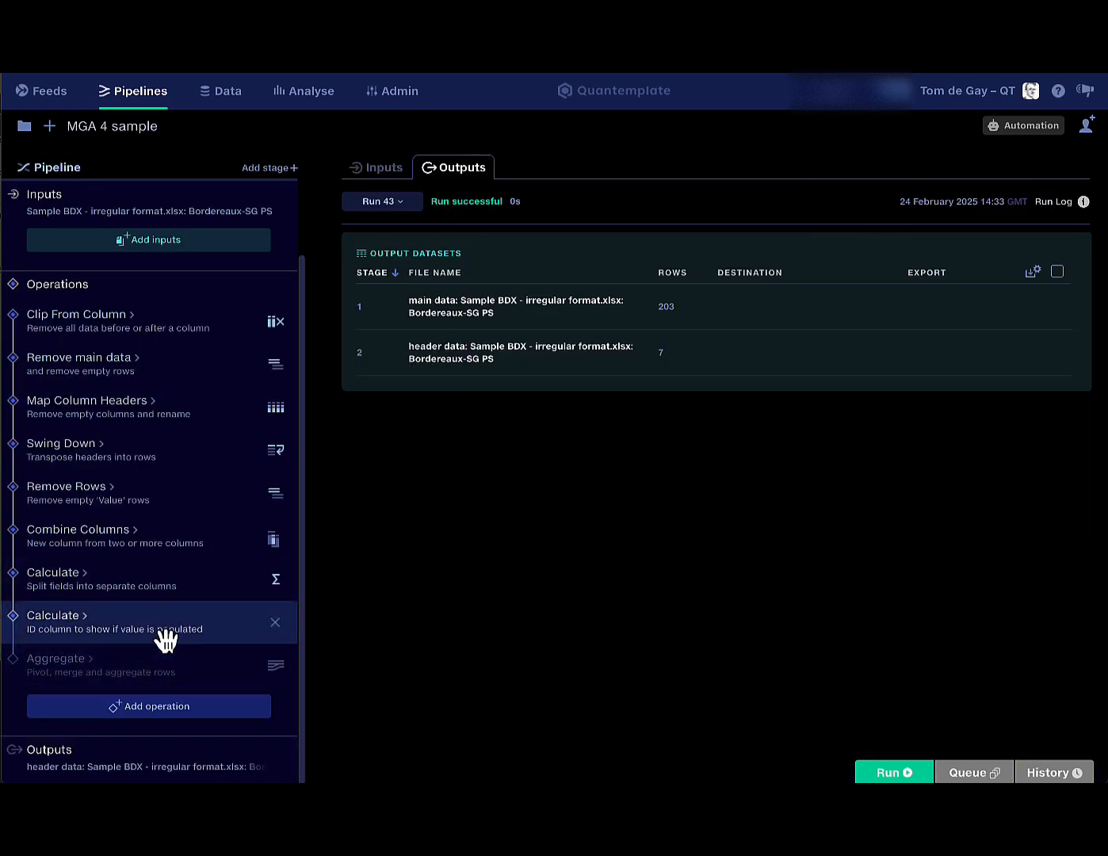
left_click(164, 632)
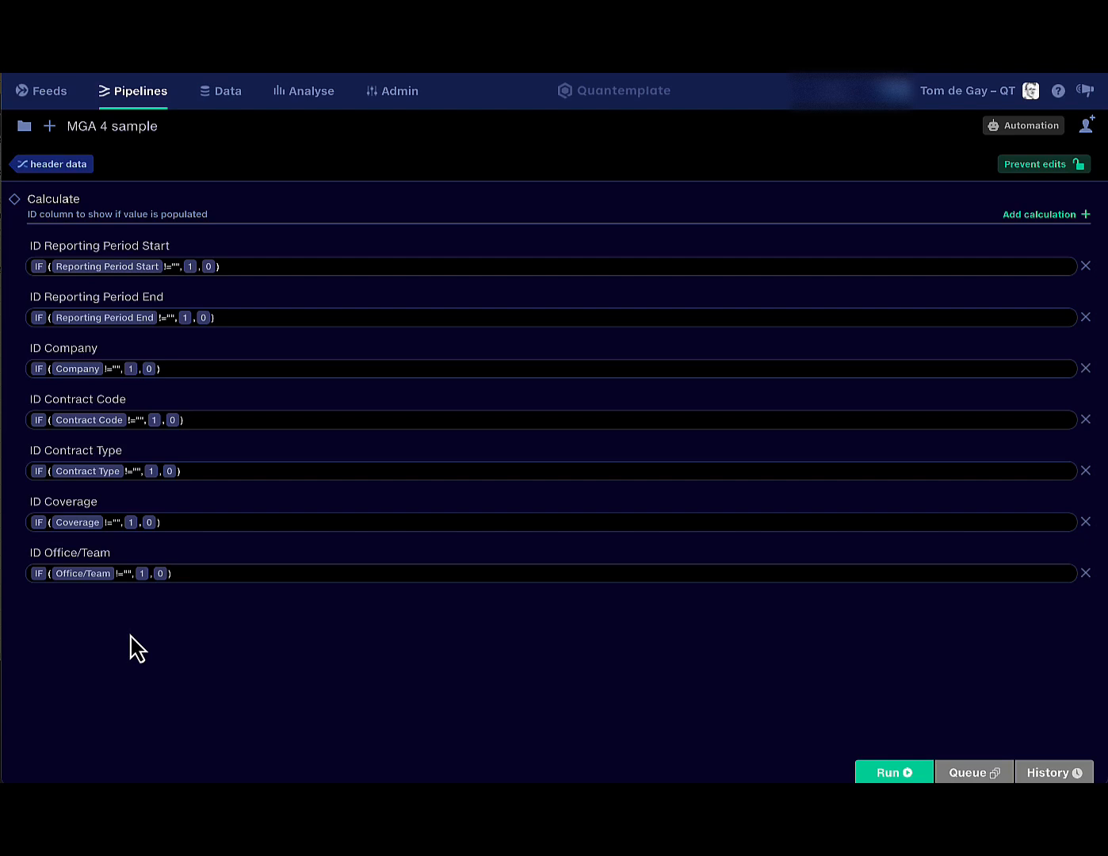
key("ctrl+c")
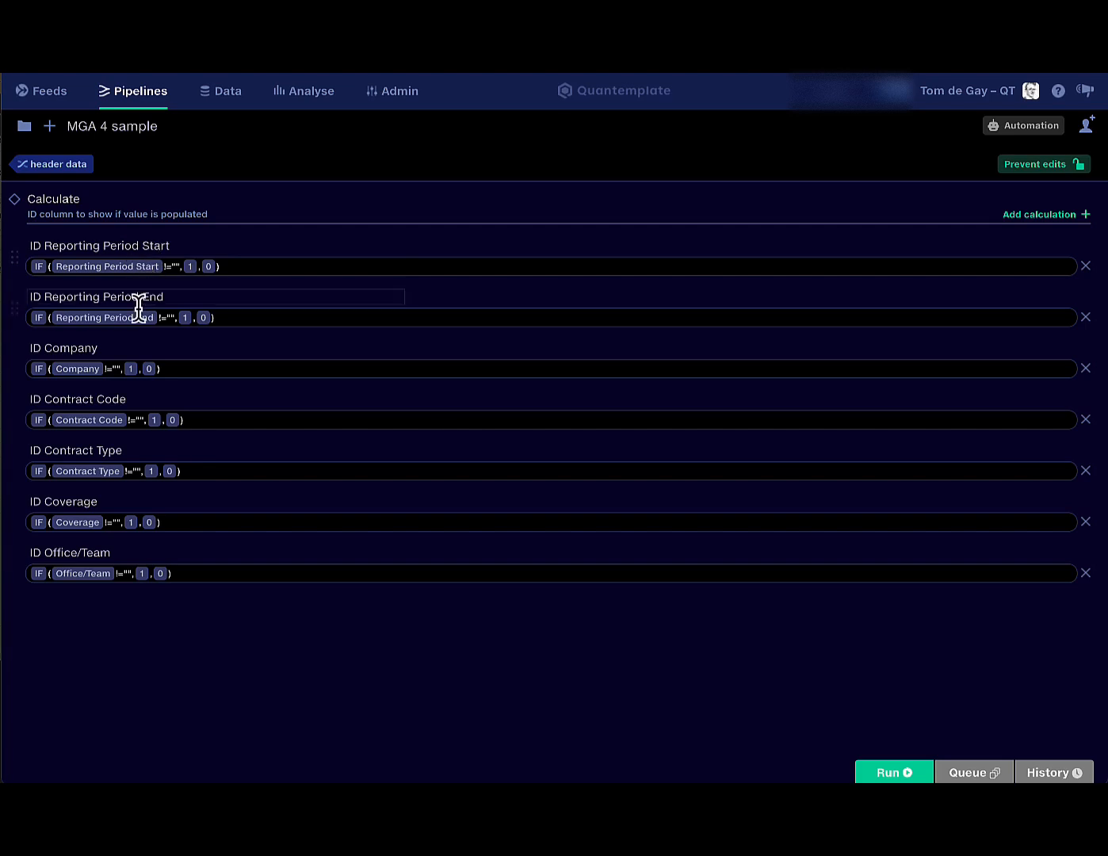
left_click(68, 172)
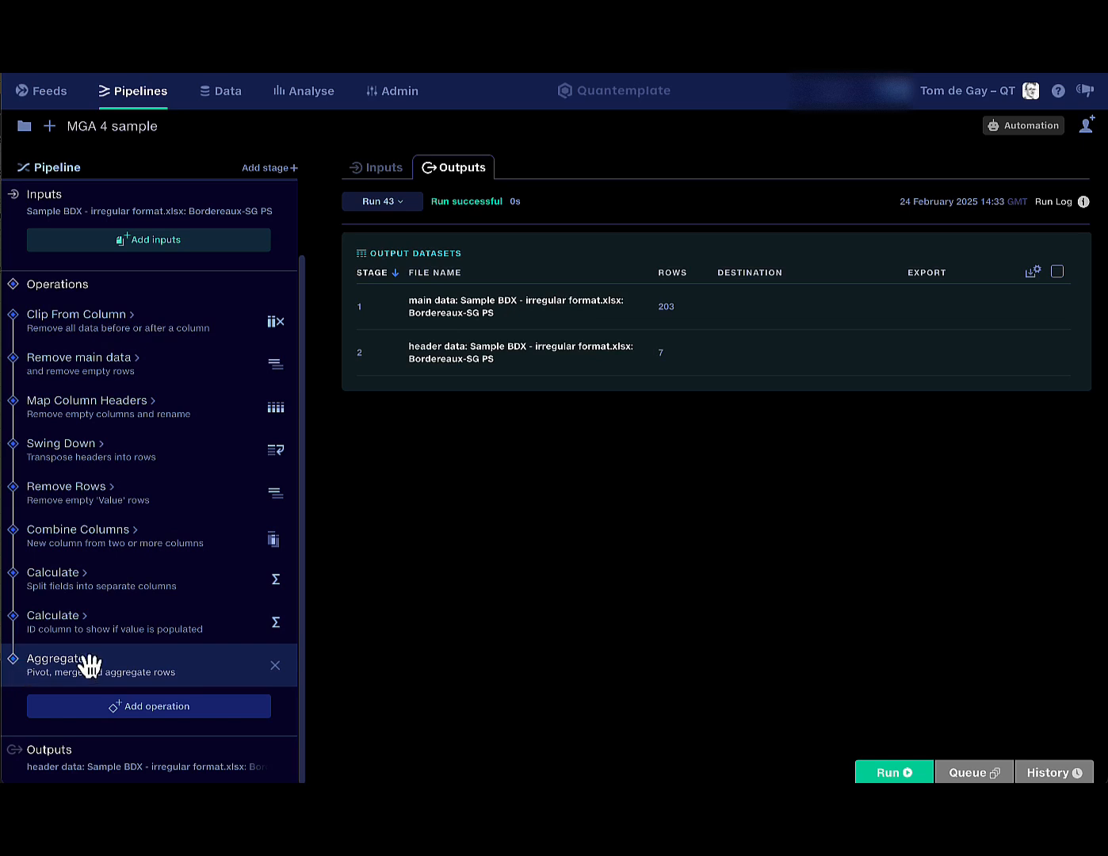
Check the Aggregate step's column types, like Reporting Period Start, and rerun the pipeline as Run 45.
left_click(91, 680)
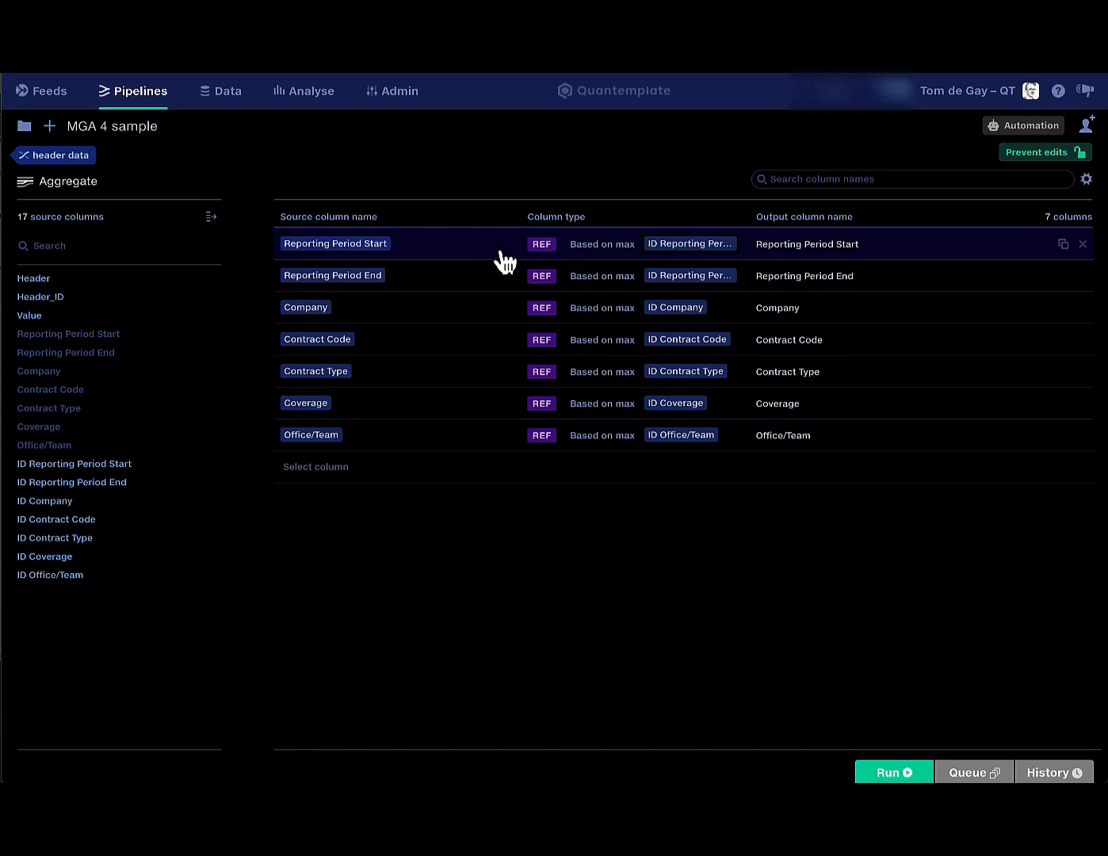
left_click(542, 246)
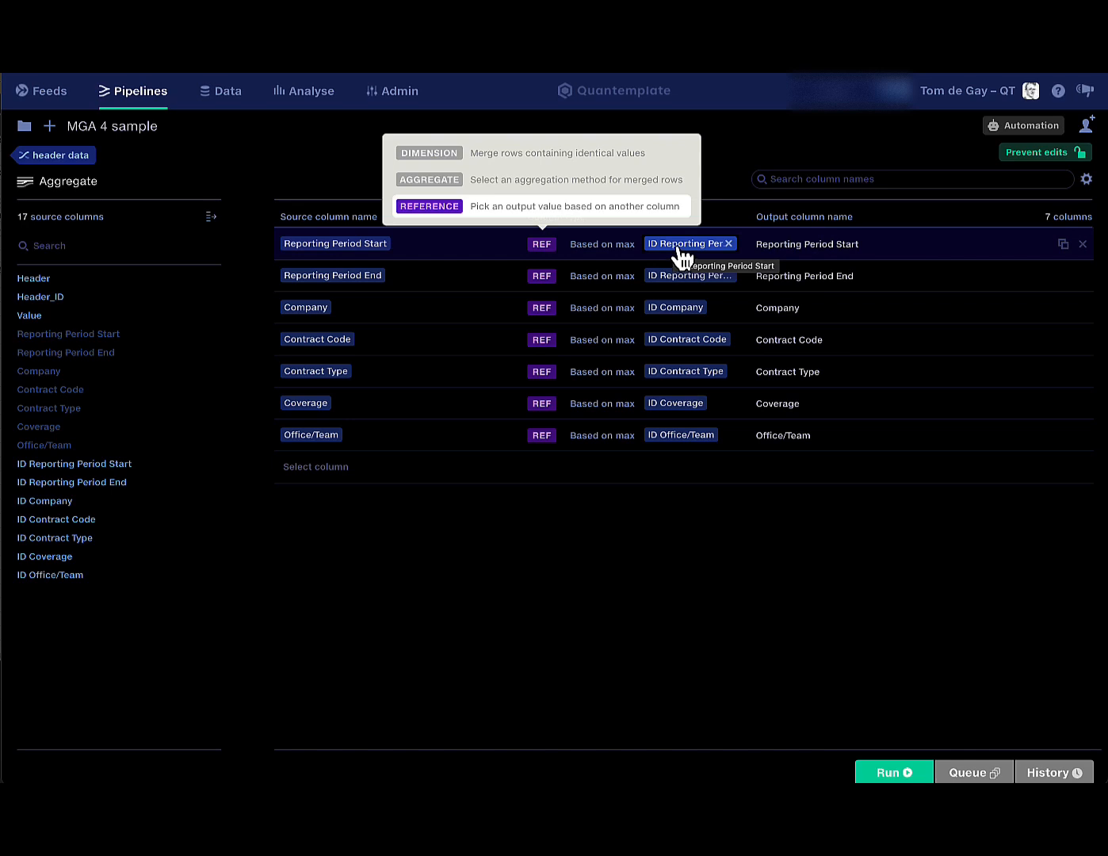
left_click(562, 558)
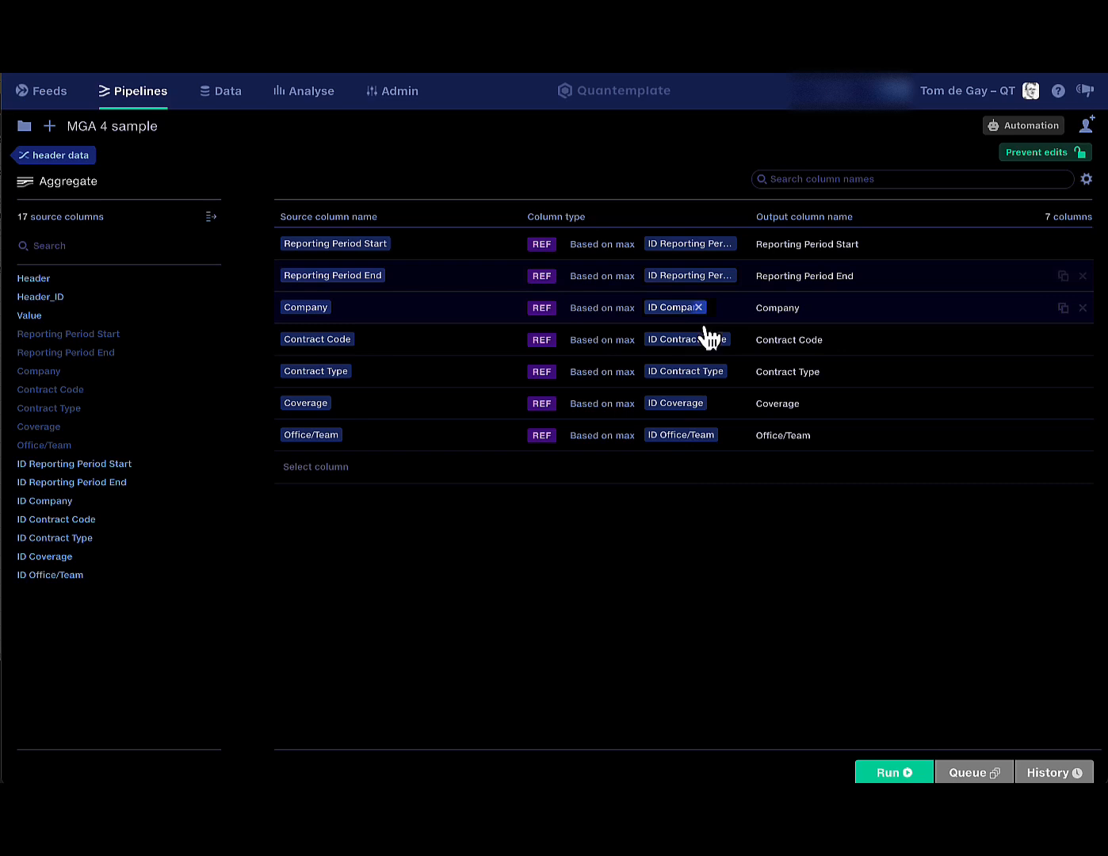
left_click(894, 773)
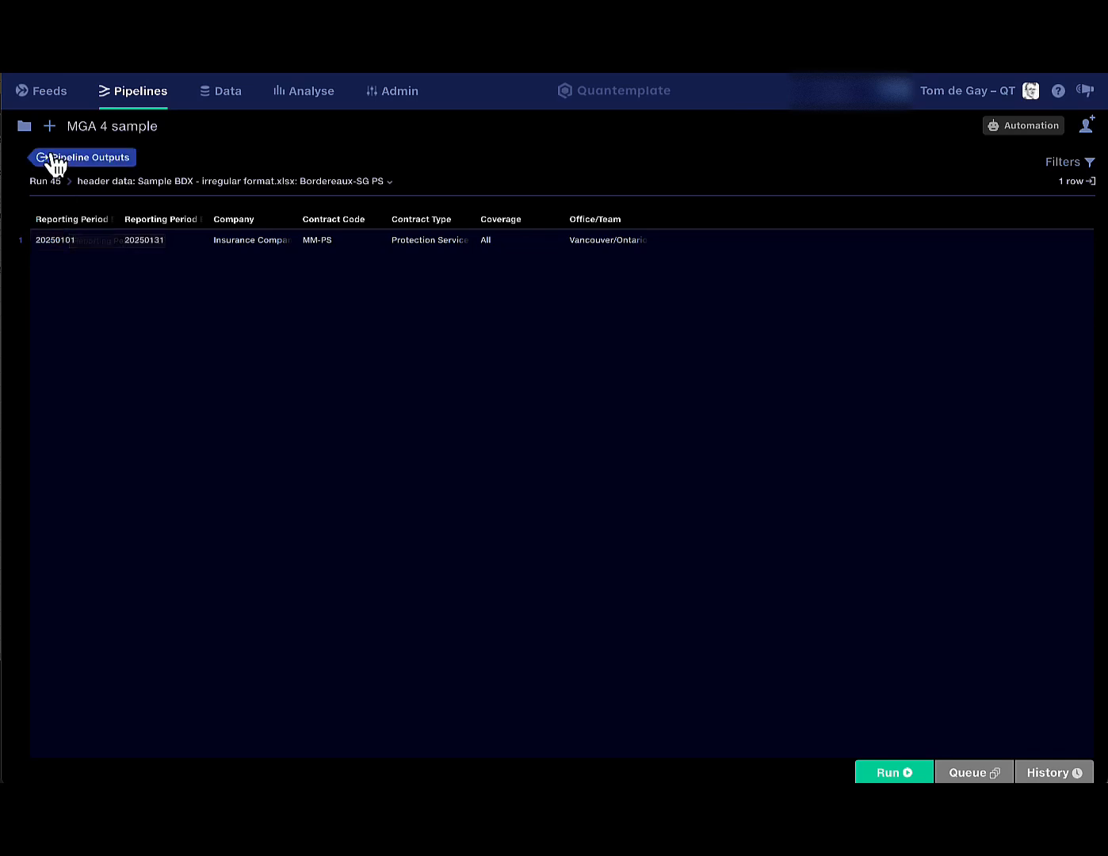
left_click(85, 166)
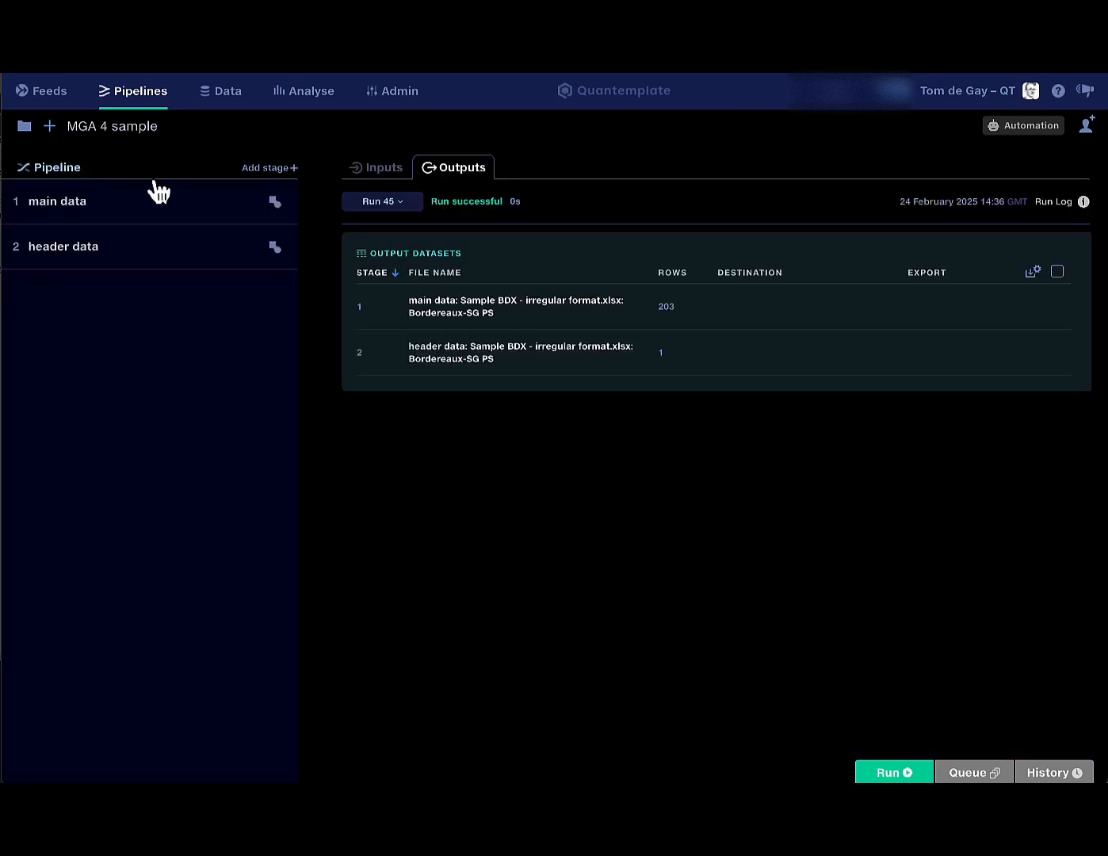
Switch to the 04 - MGA04 Premium Processing pipeline and view its Run 9 output datasets.
left_click(24, 127)
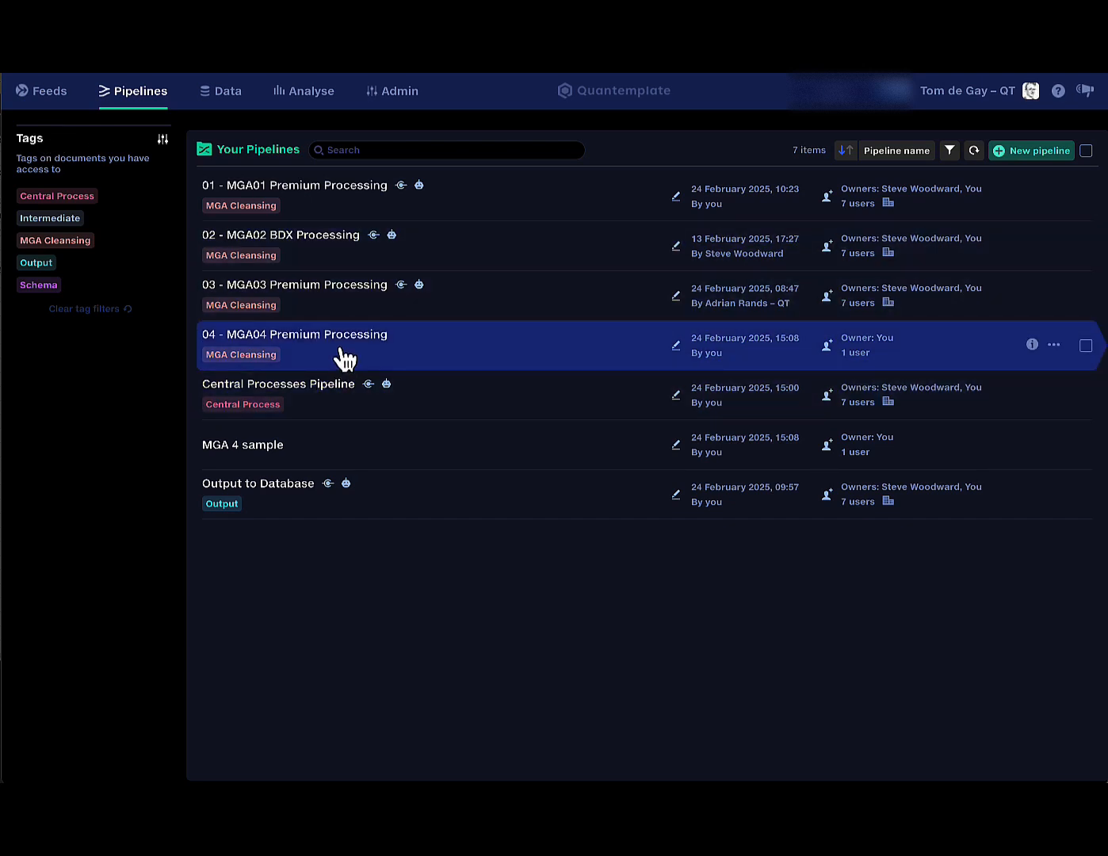
left_click(344, 359)
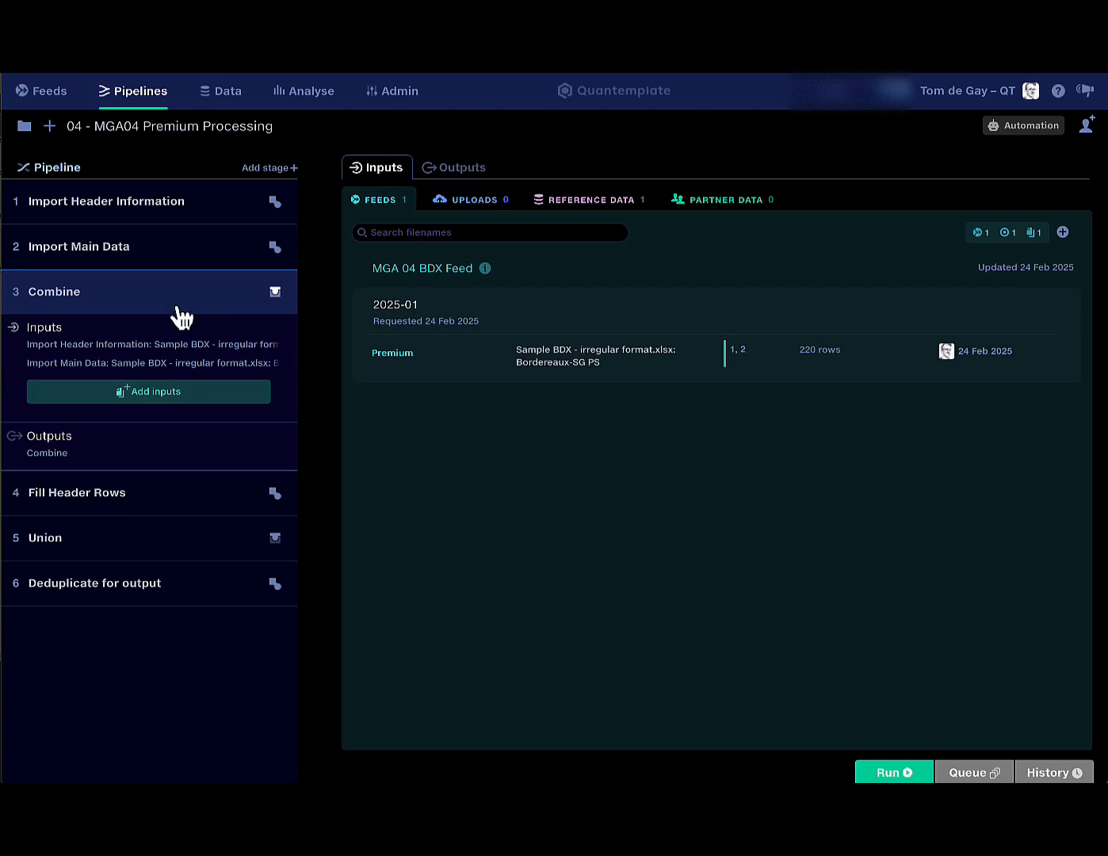
left_click(459, 168)
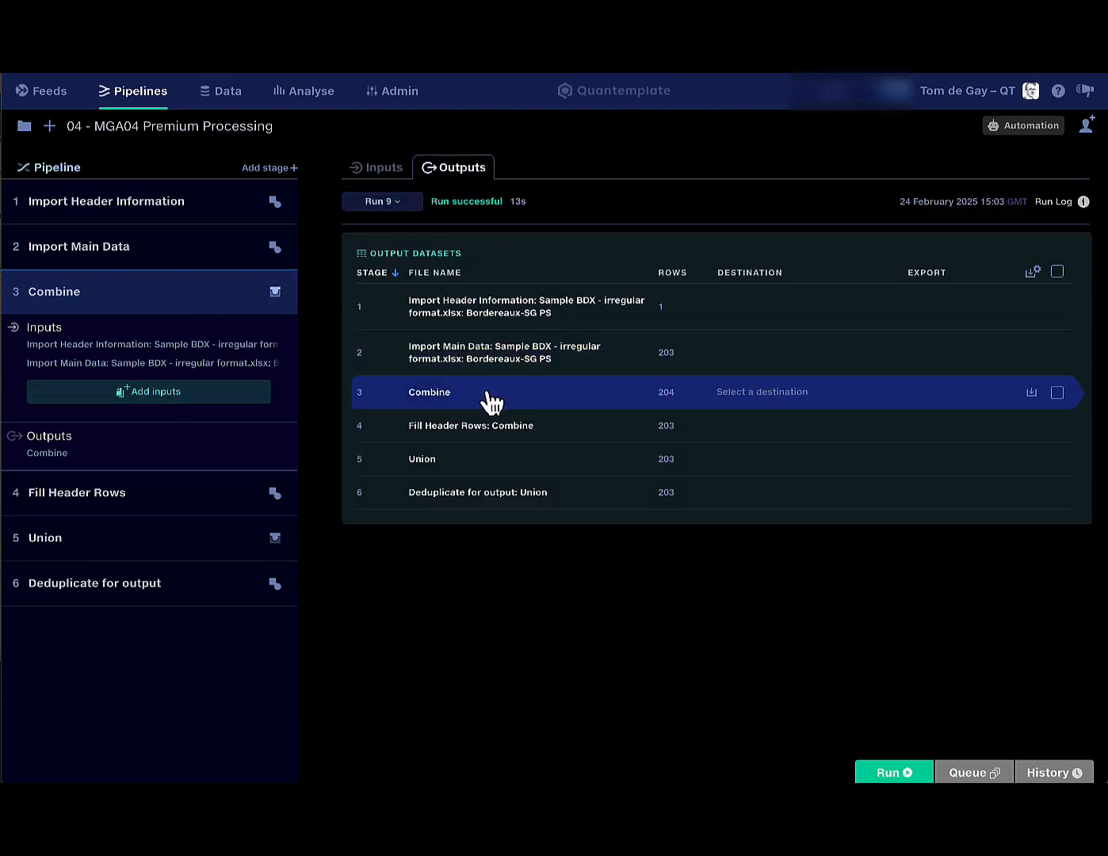
left_click(491, 397)
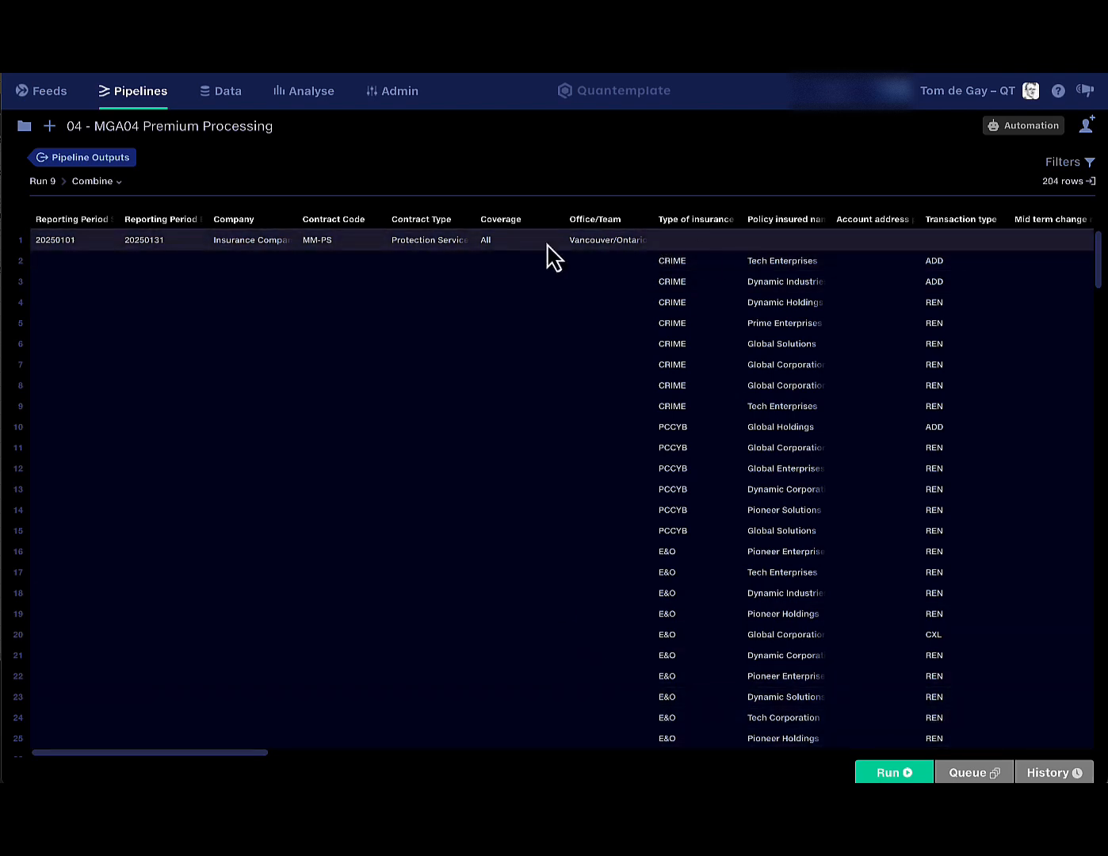
left_click(119, 158)
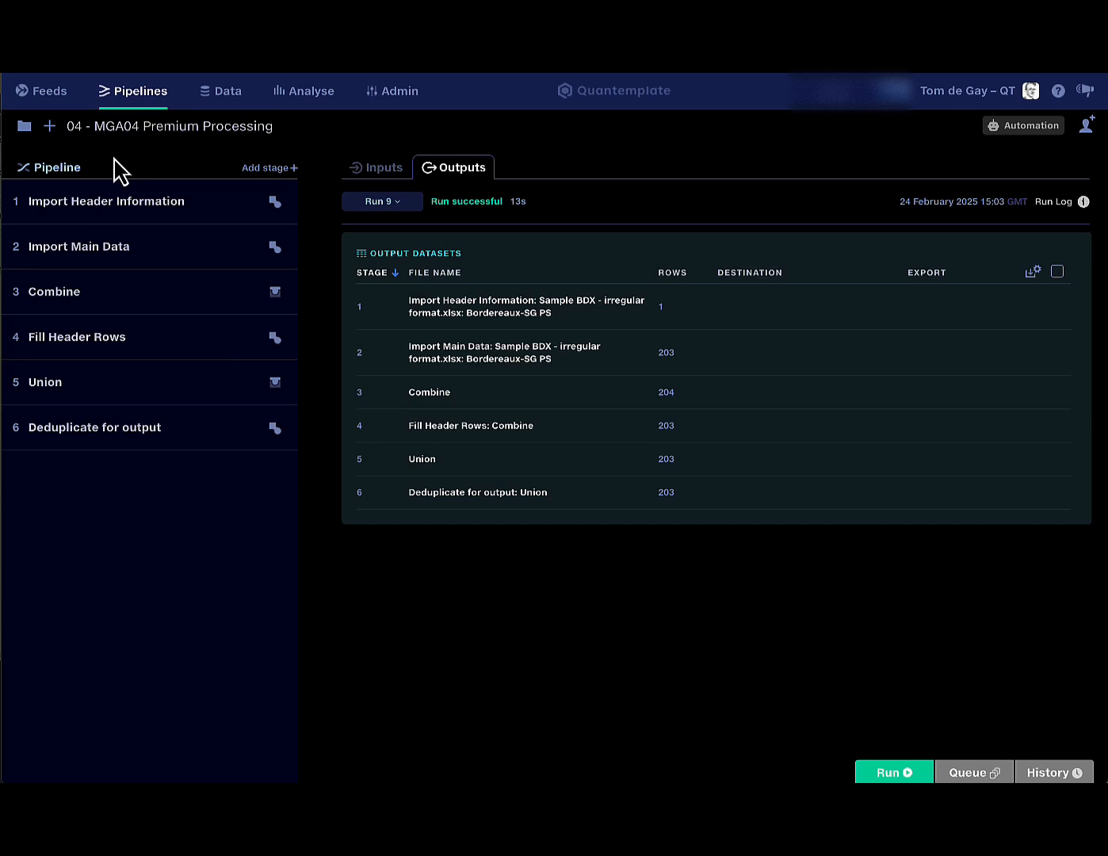
left_click(229, 361)
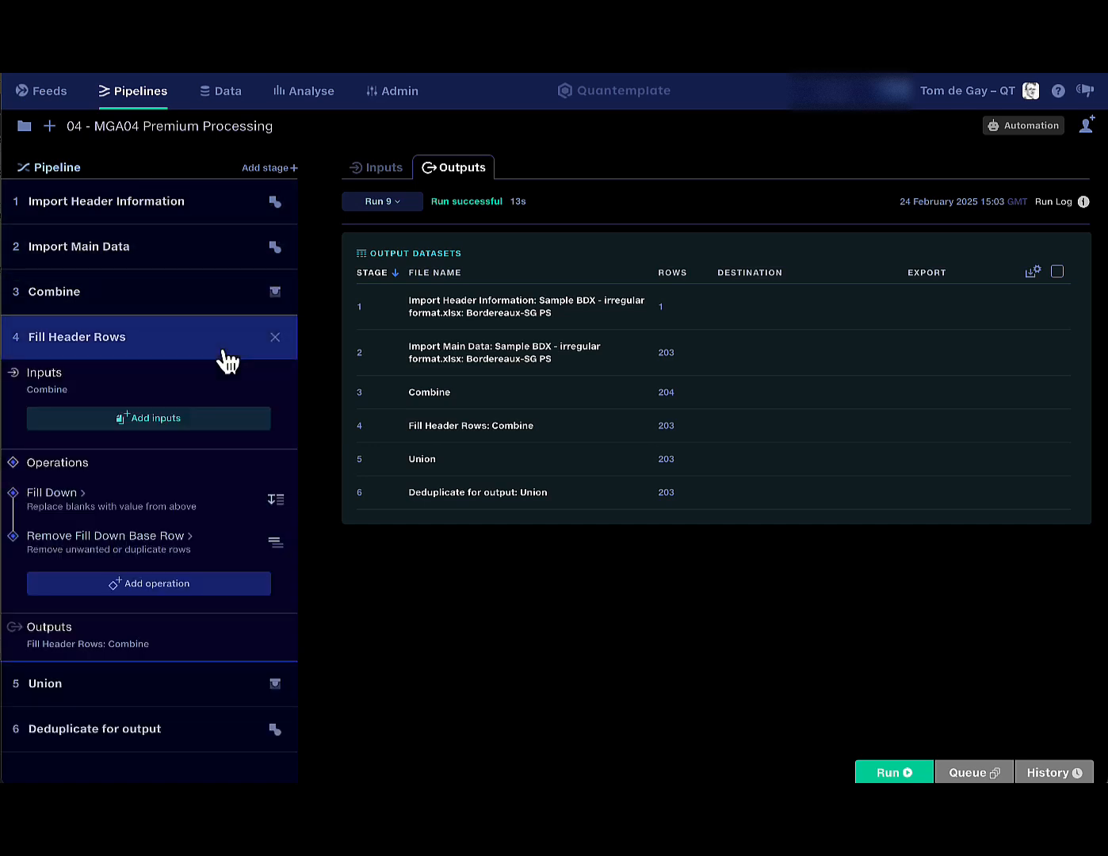
left_click(136, 506)
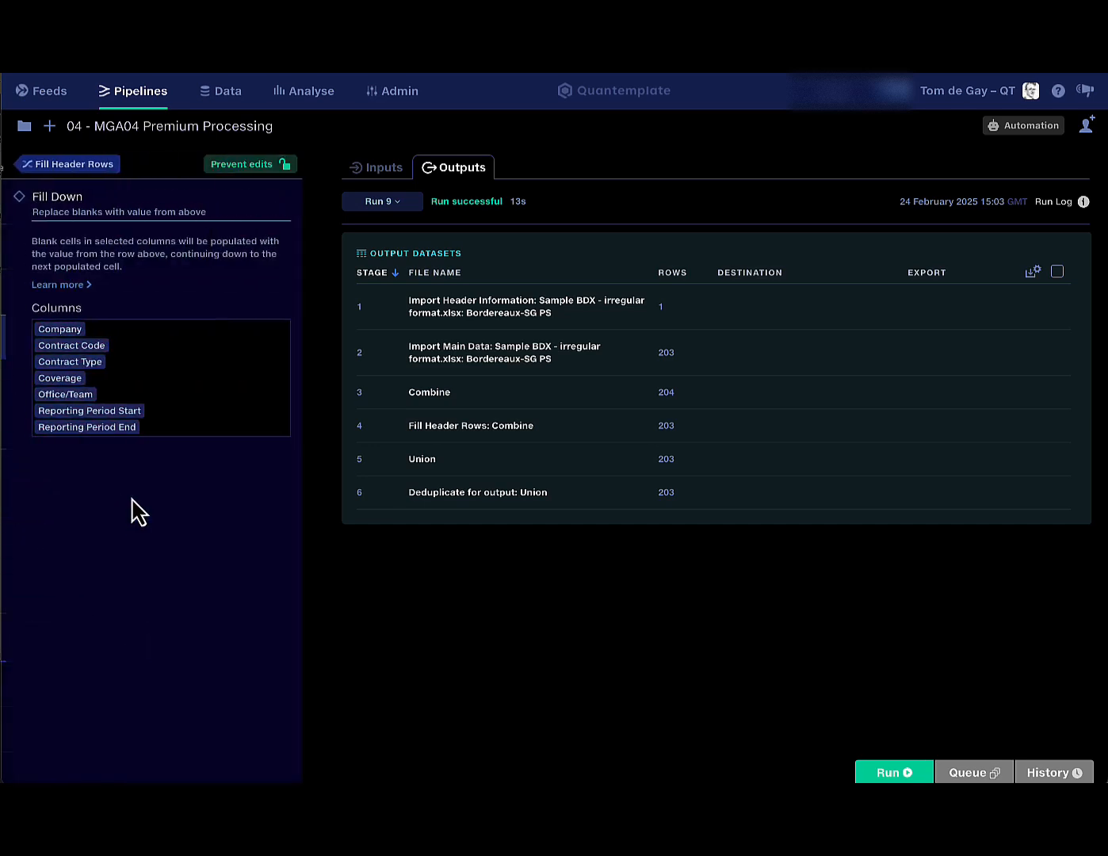
left_click(72, 173)
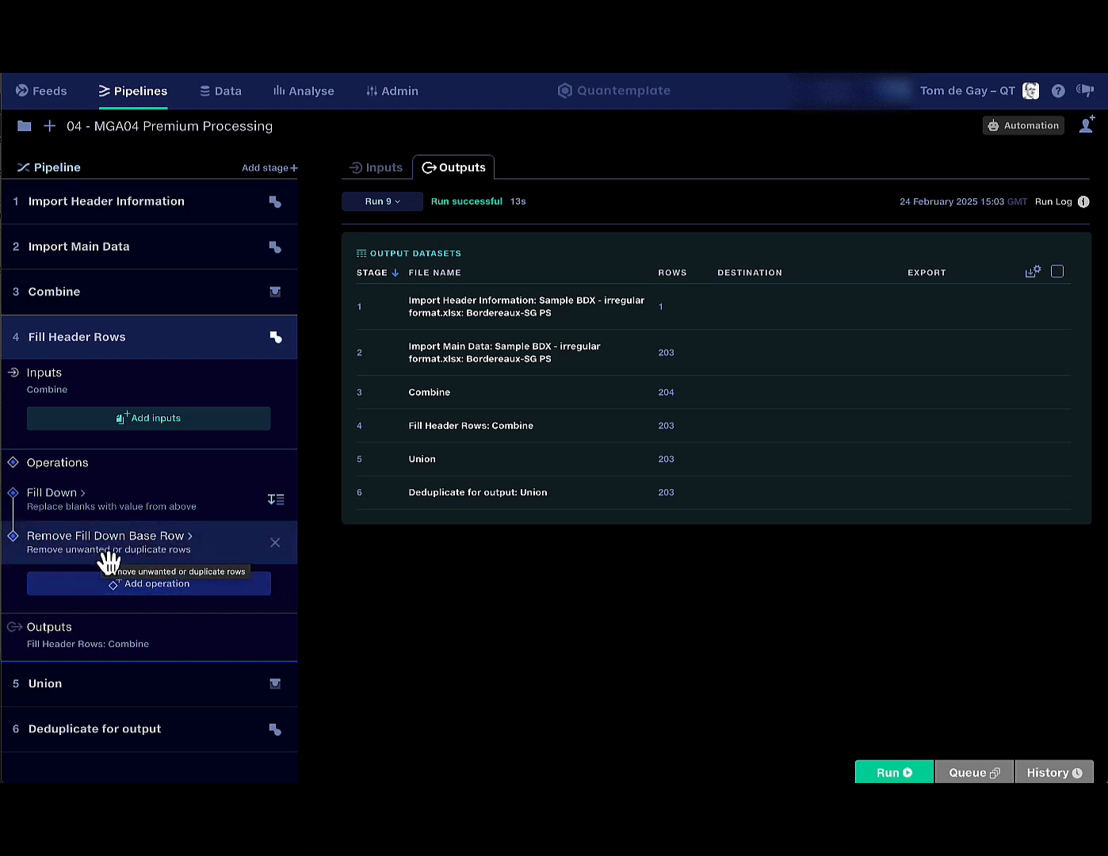
left_click(488, 438)
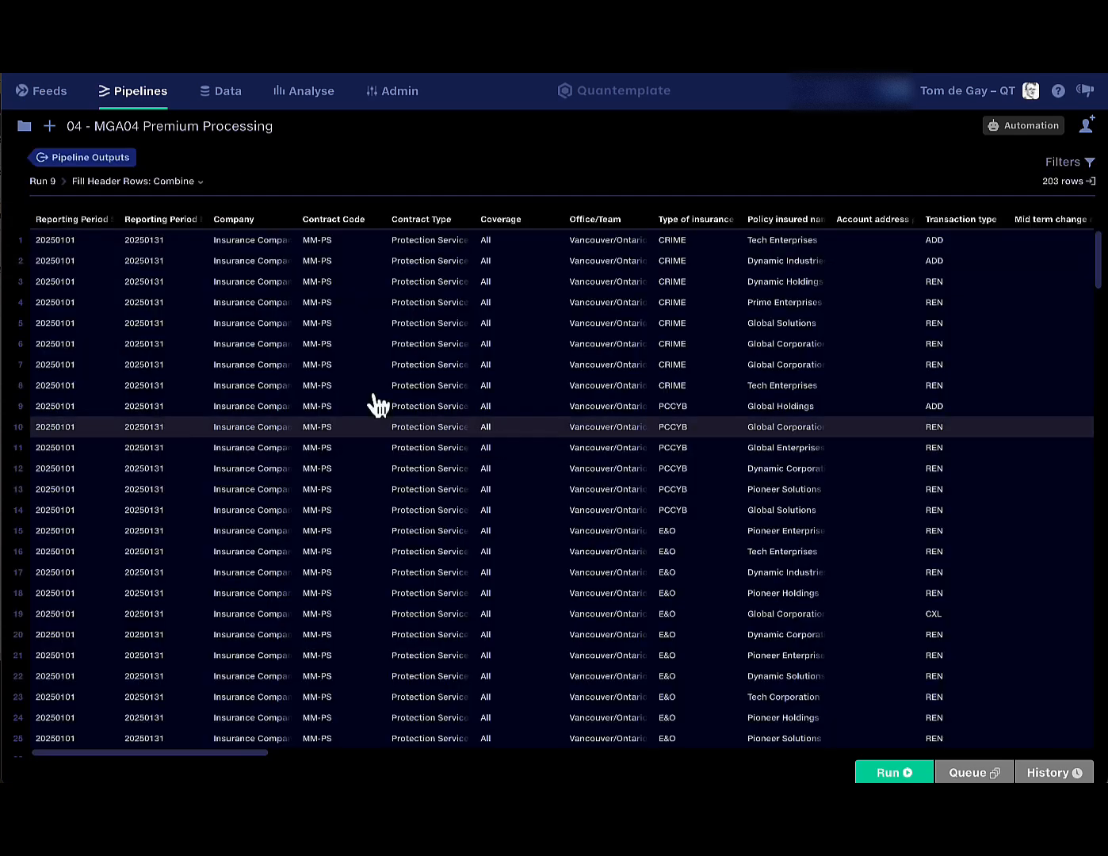
scroll(705, 306, "right", 5)
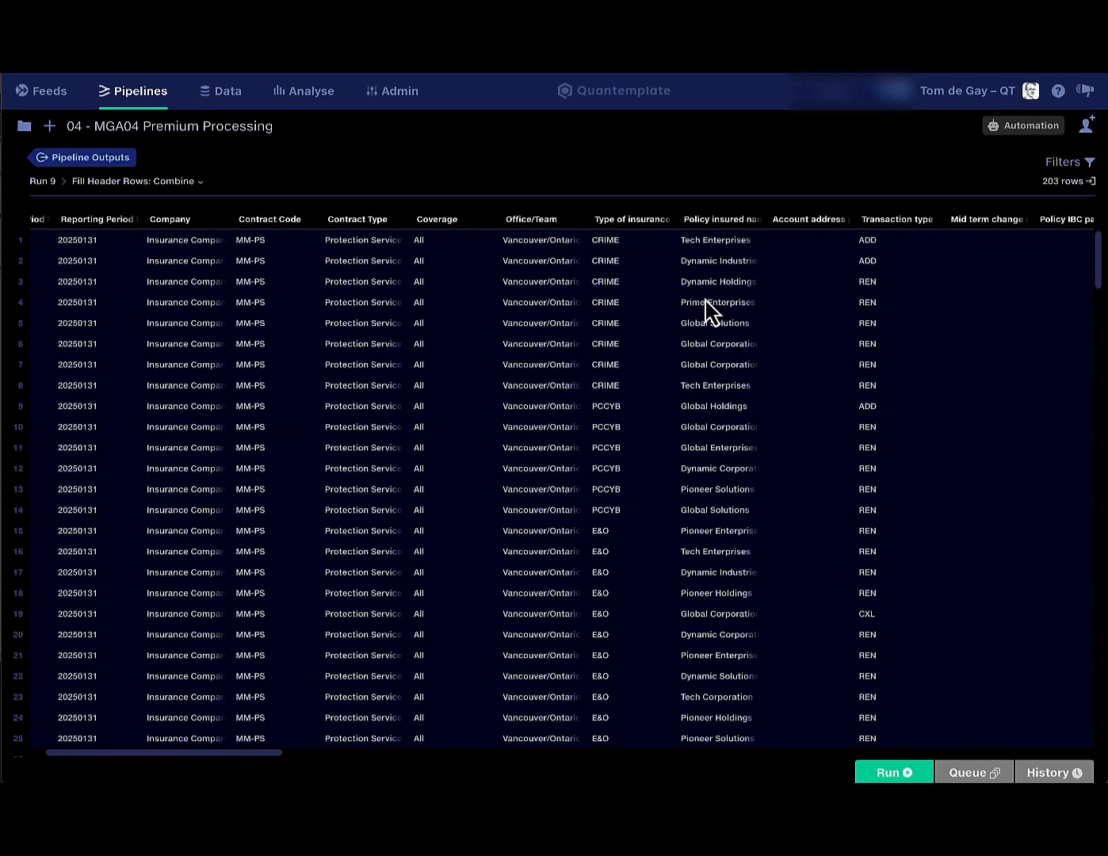
scroll(705, 308, "right", 5)
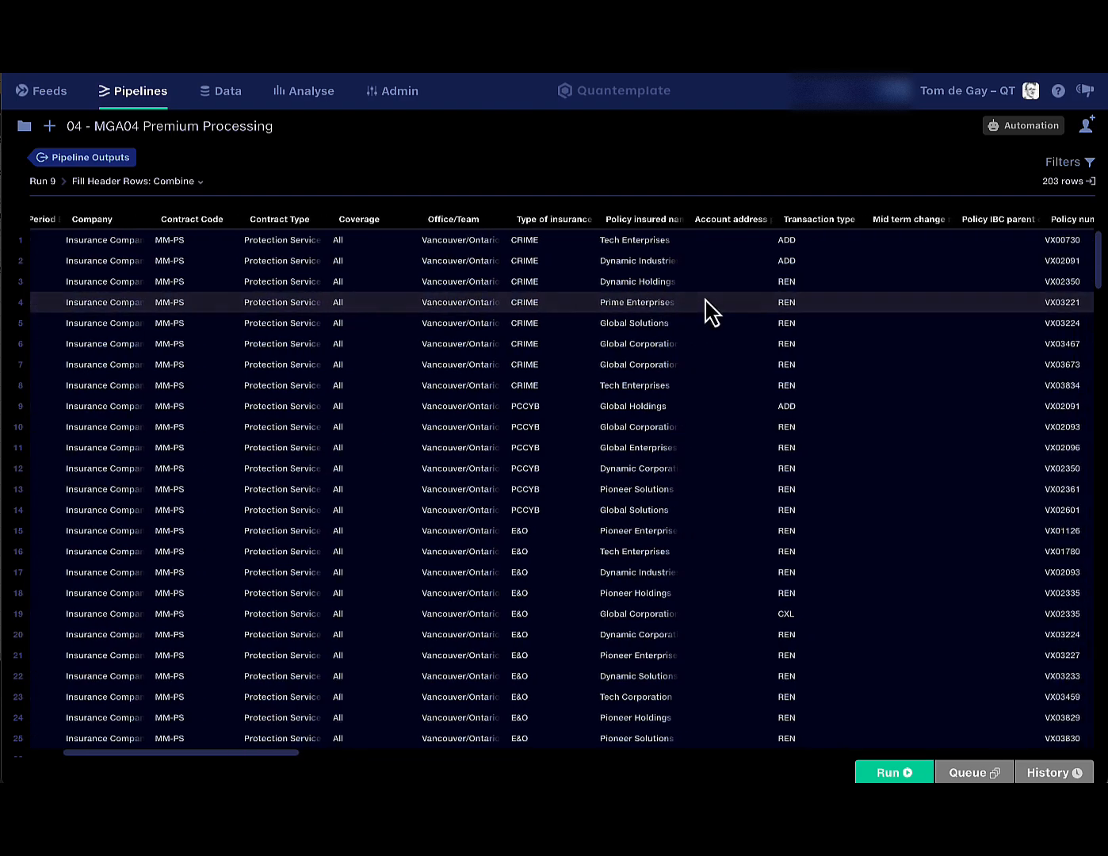
scroll(705, 300, "right", 13)
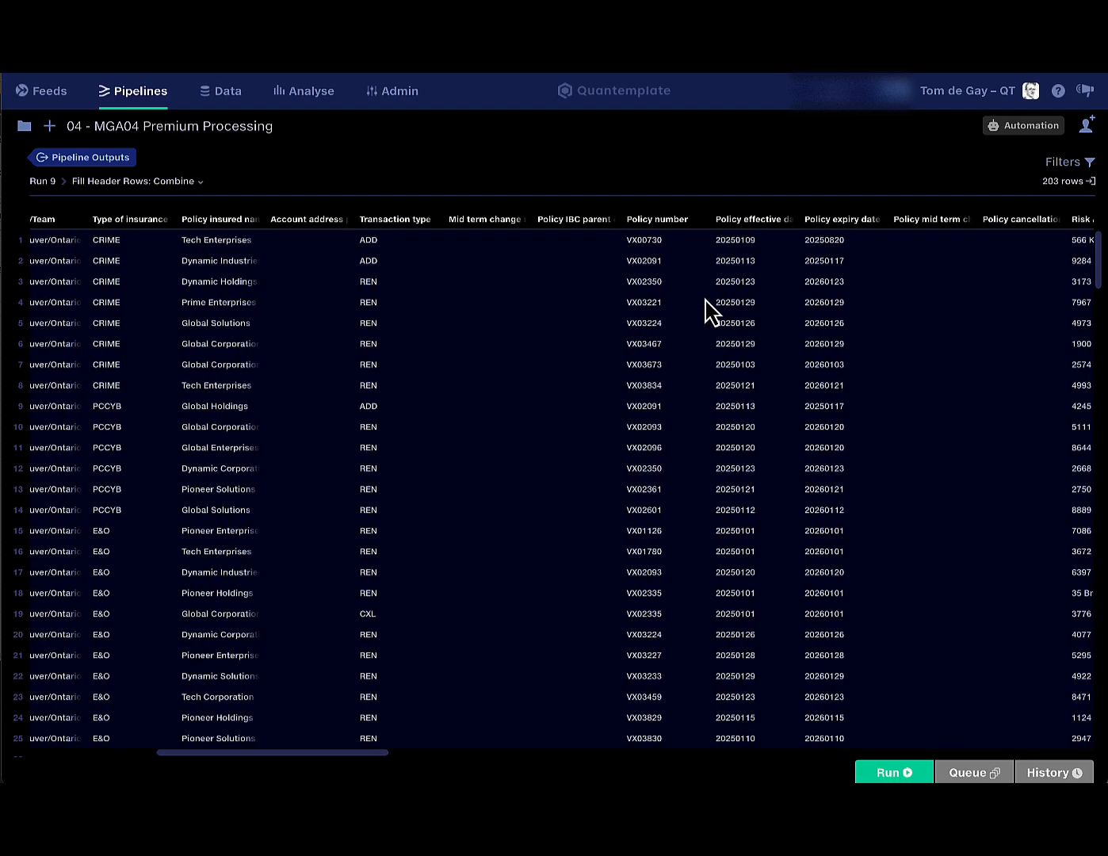
scroll(705, 384, "left", 17)
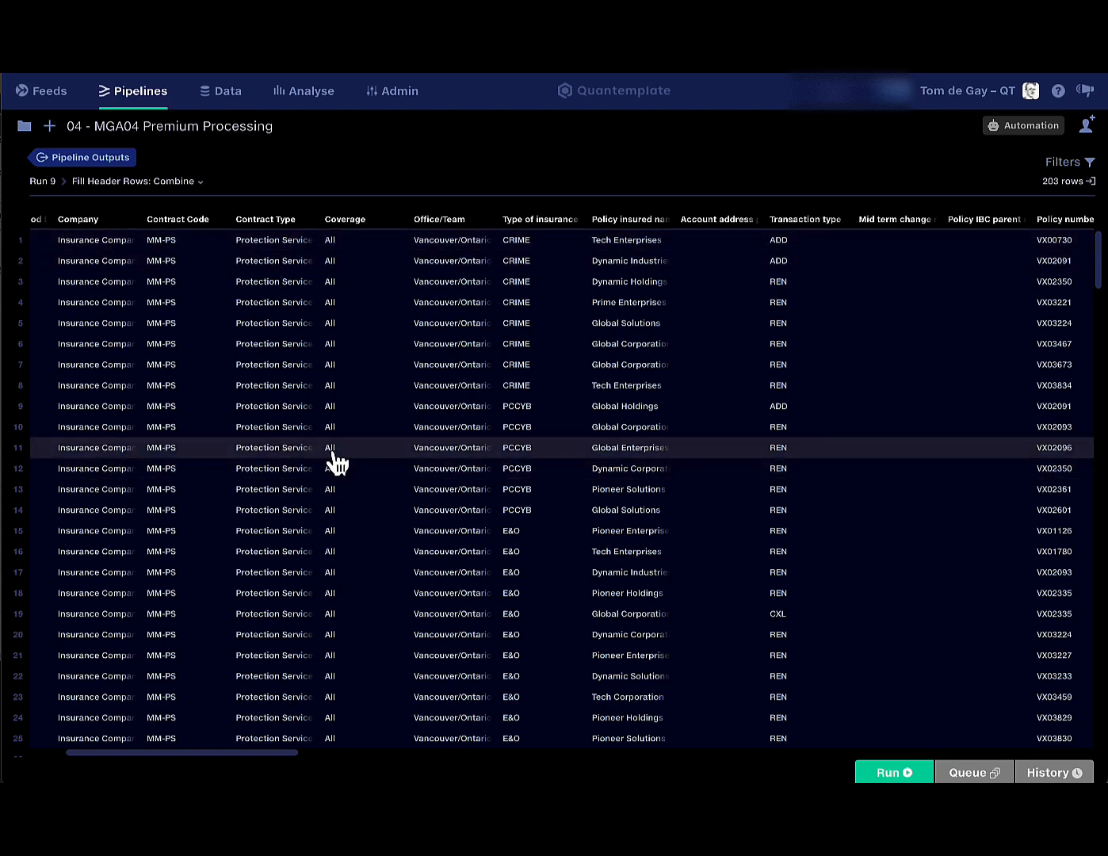
scroll(687, 377, "right", 6)
scroll(691, 380, "right", 2)
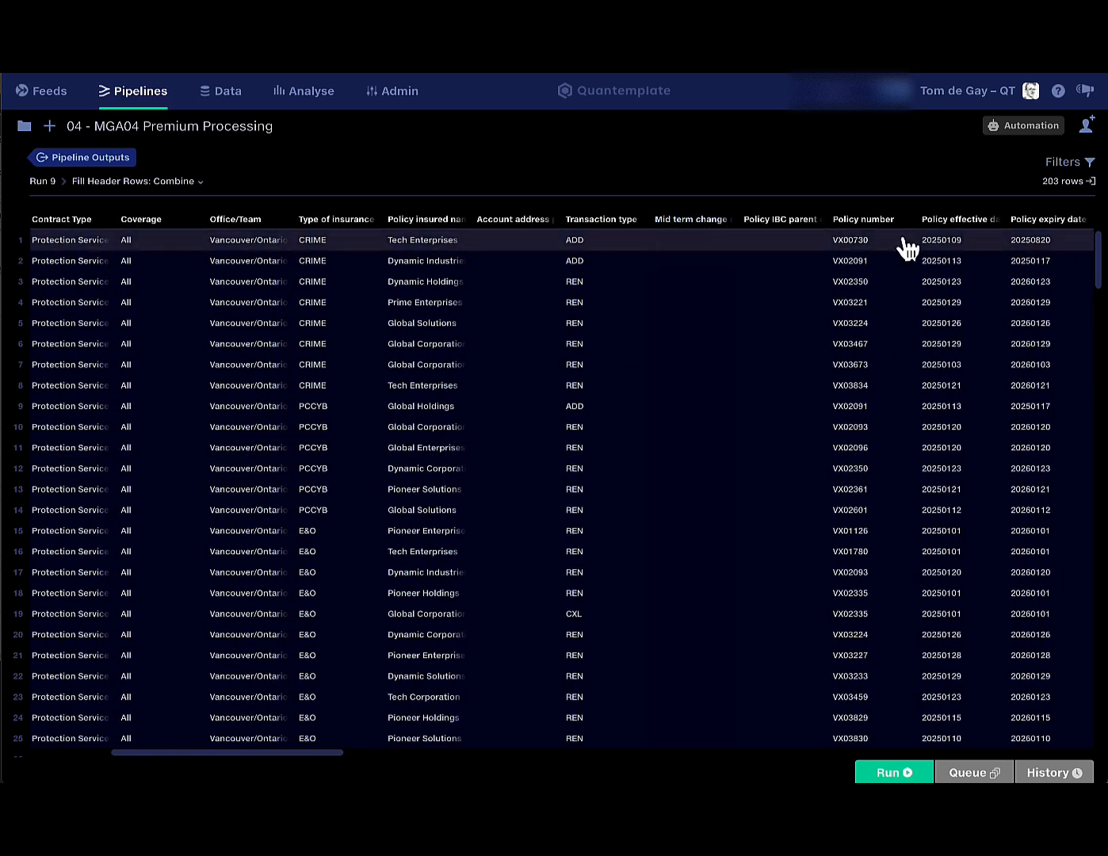
scroll(907, 249, "right", 2)
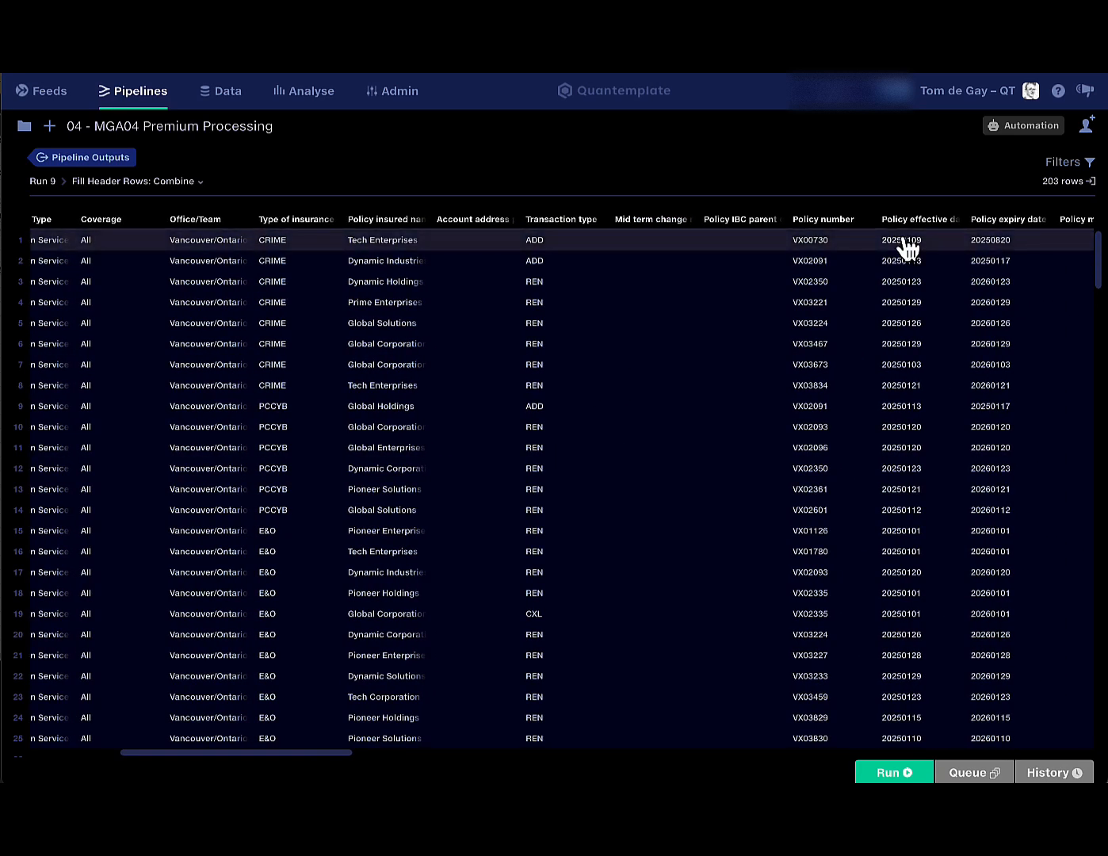
left_click(118, 158)
left_click(214, 341)
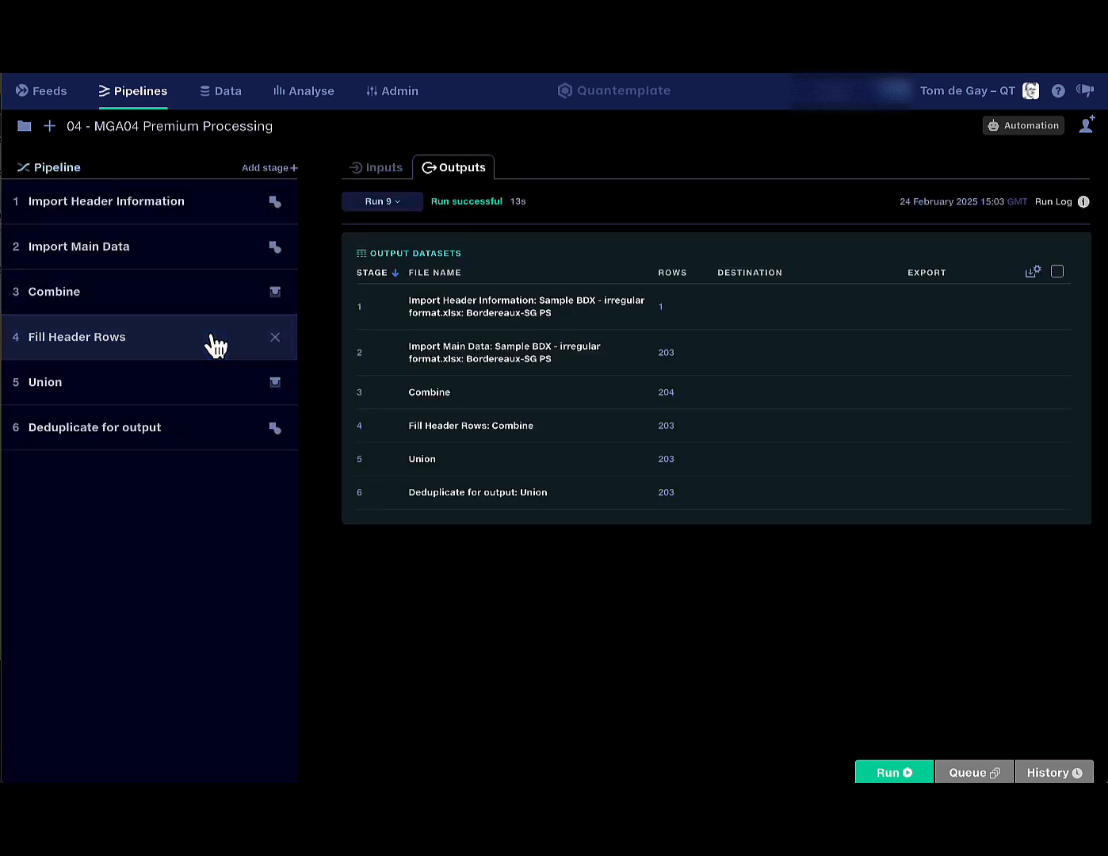